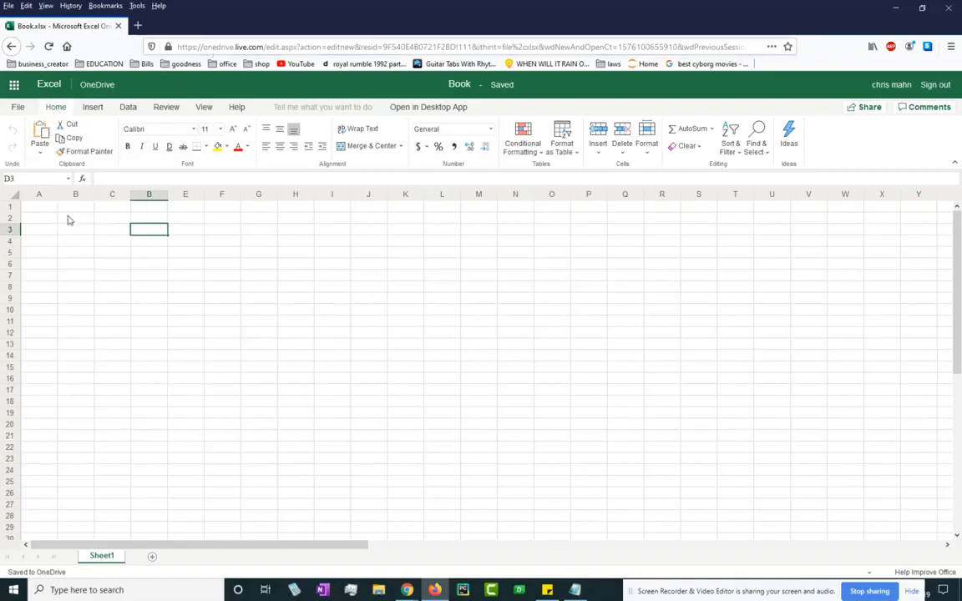
Explore the sheet by selecting single cells and blocks such as A2:L5, and scroll.
left_click(47, 212)
left_click(139, 254)
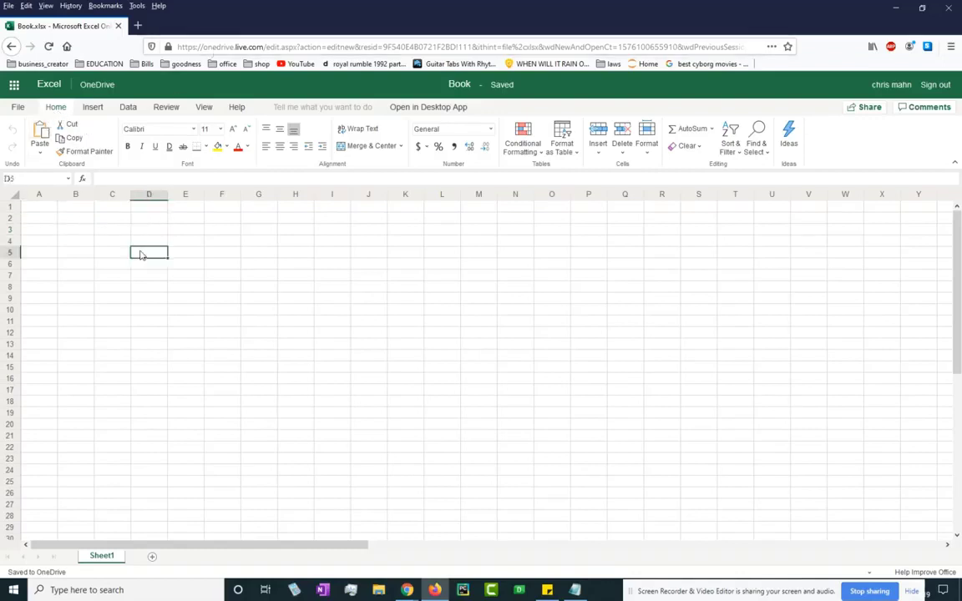
left_click(82, 271)
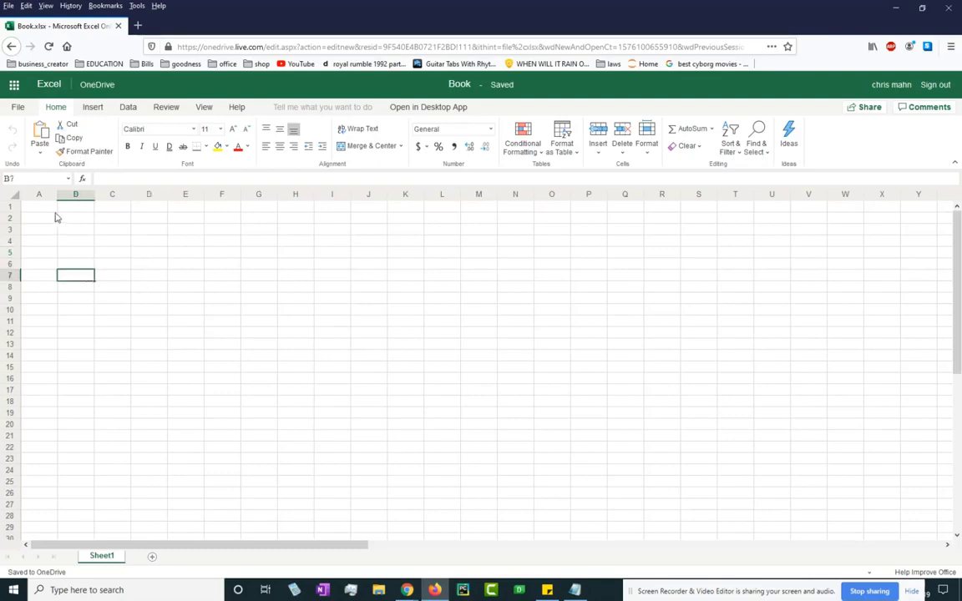
left_click_drag(54, 217, 444, 253)
left_click_drag(805, 313, 802, 320)
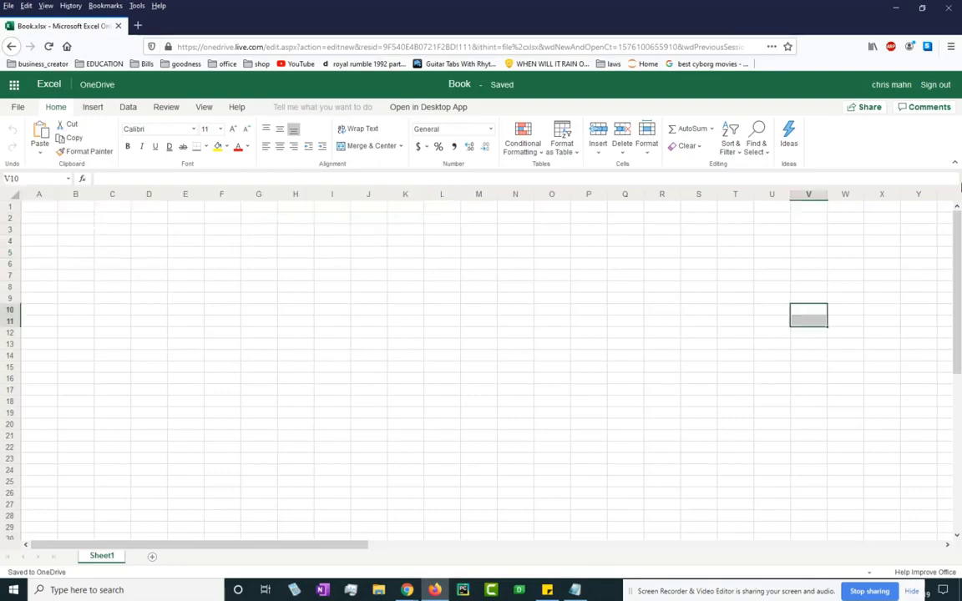
left_click(511, 242)
left_click(628, 219)
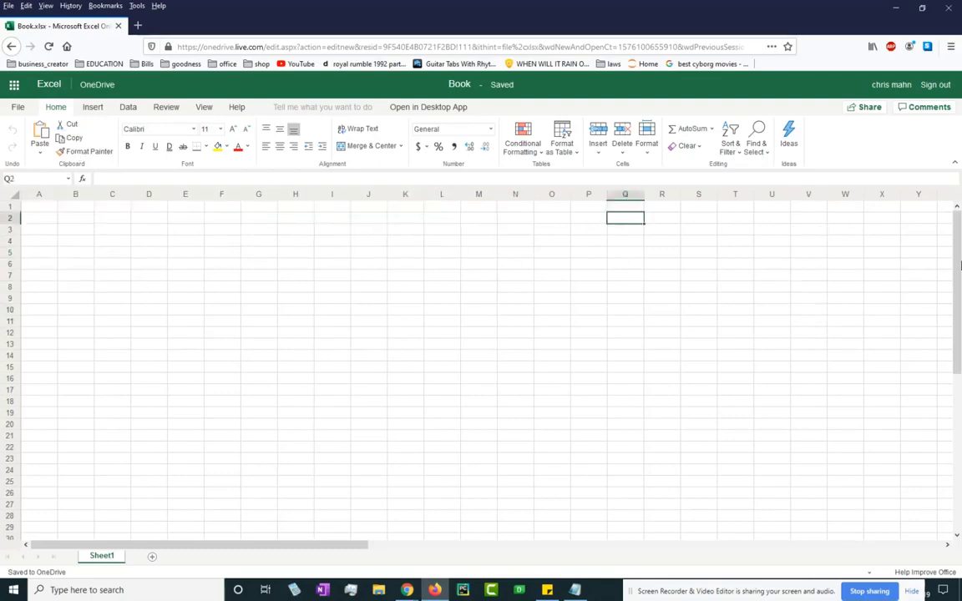
left_click_drag(959, 266, 960, 117)
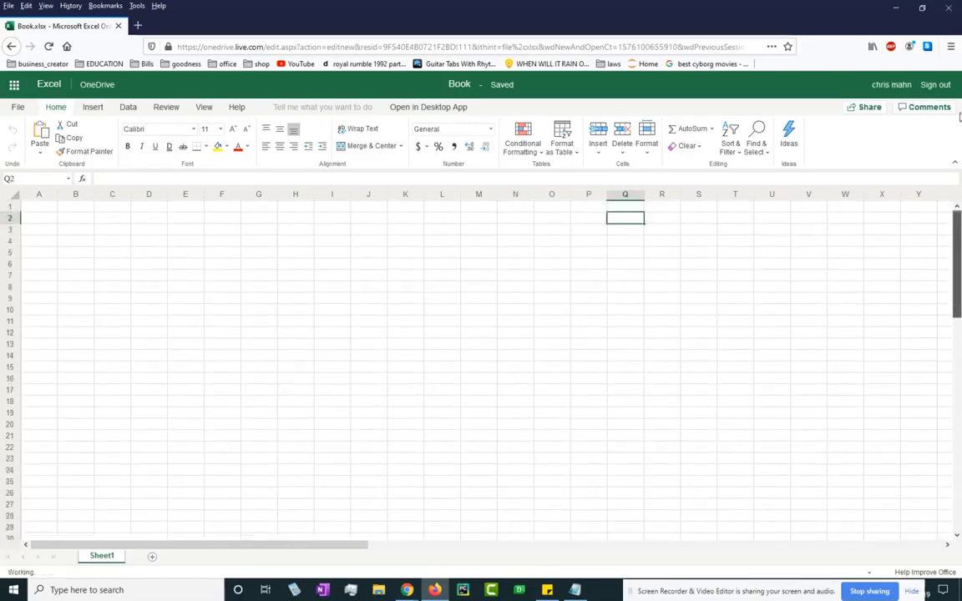
Practise selecting whole rows 1, 2 and 4 and columns A, B and C.
left_click(39, 195)
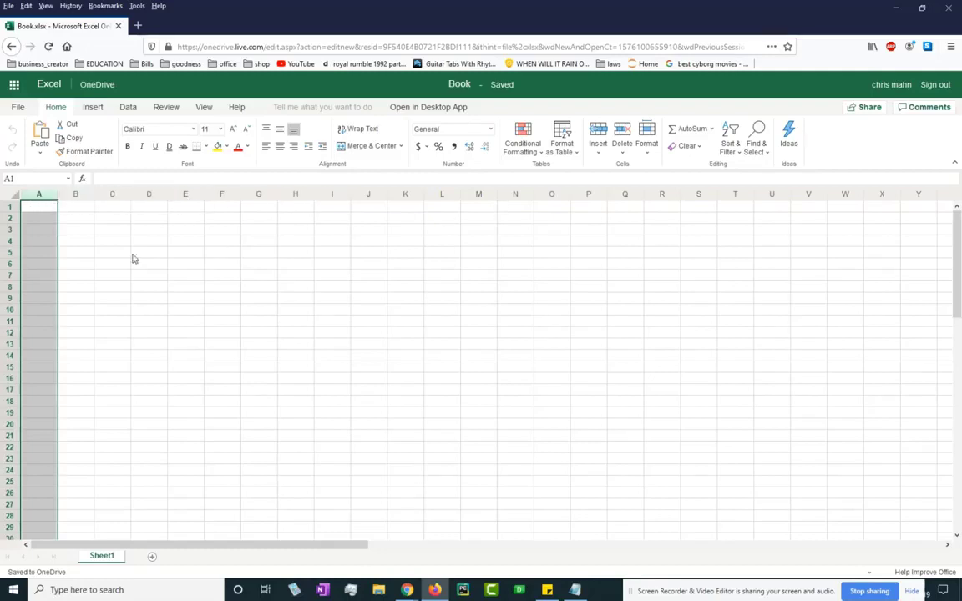
left_click(111, 217)
left_click(10, 206)
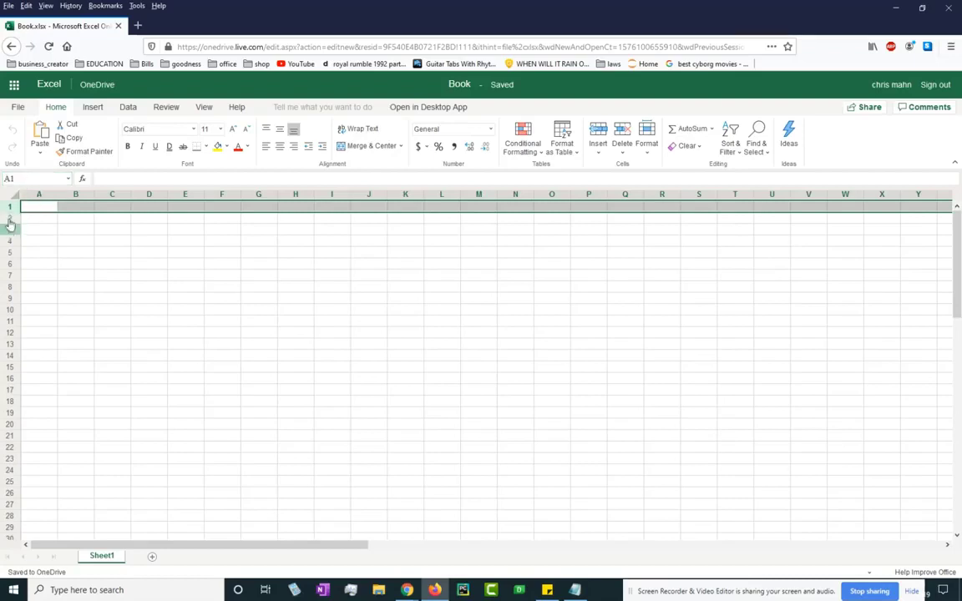
left_click(11, 217)
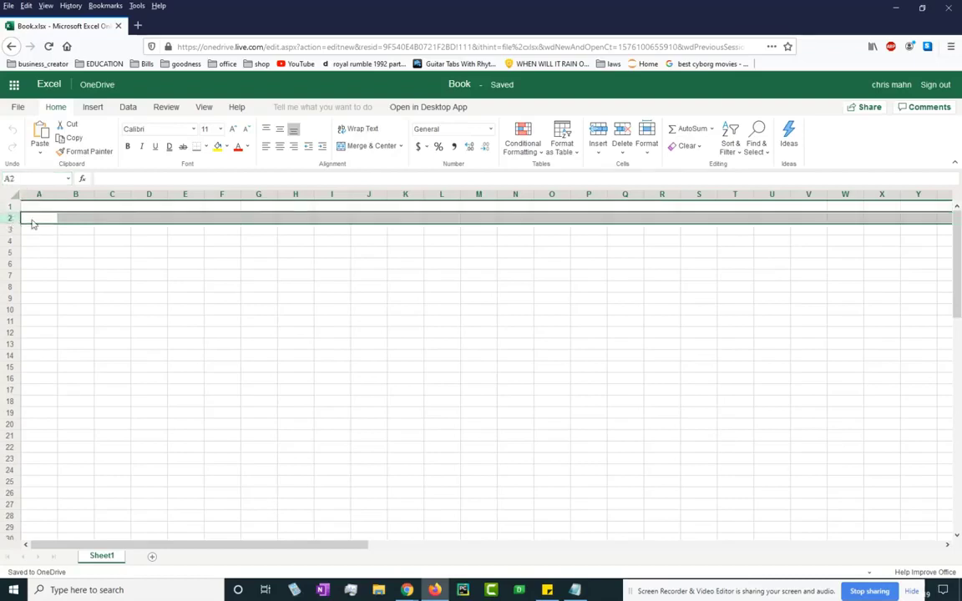
left_click(75, 264)
left_click(10, 209)
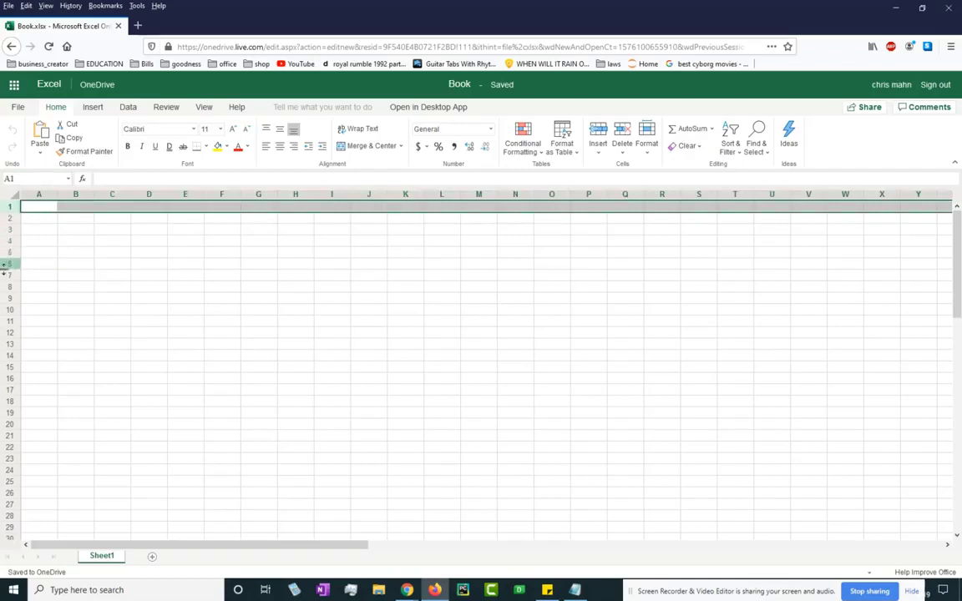
left_click(10, 240)
left_click(37, 196)
left_click(75, 196)
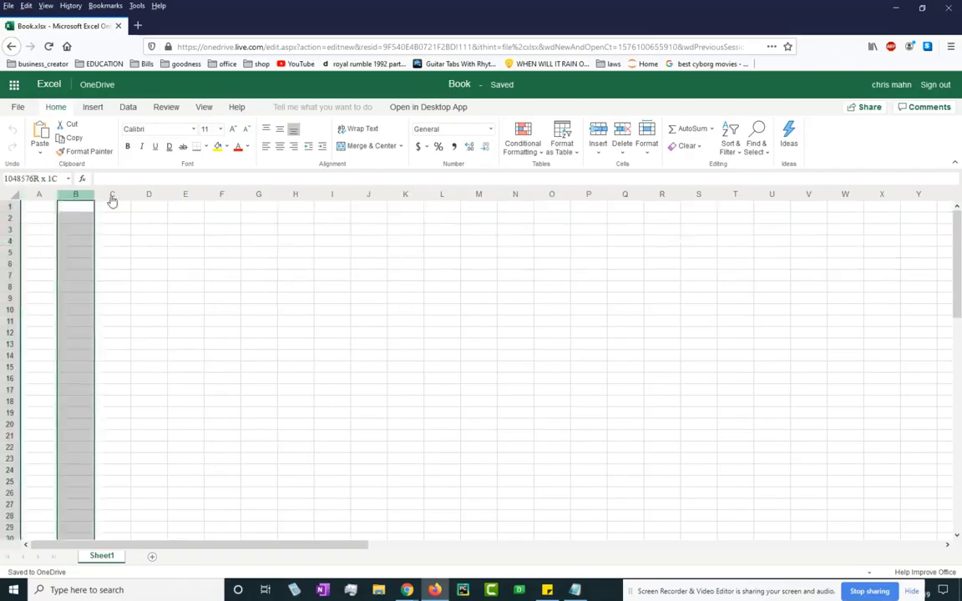
left_click(115, 195)
left_click(238, 257)
left_click(71, 230)
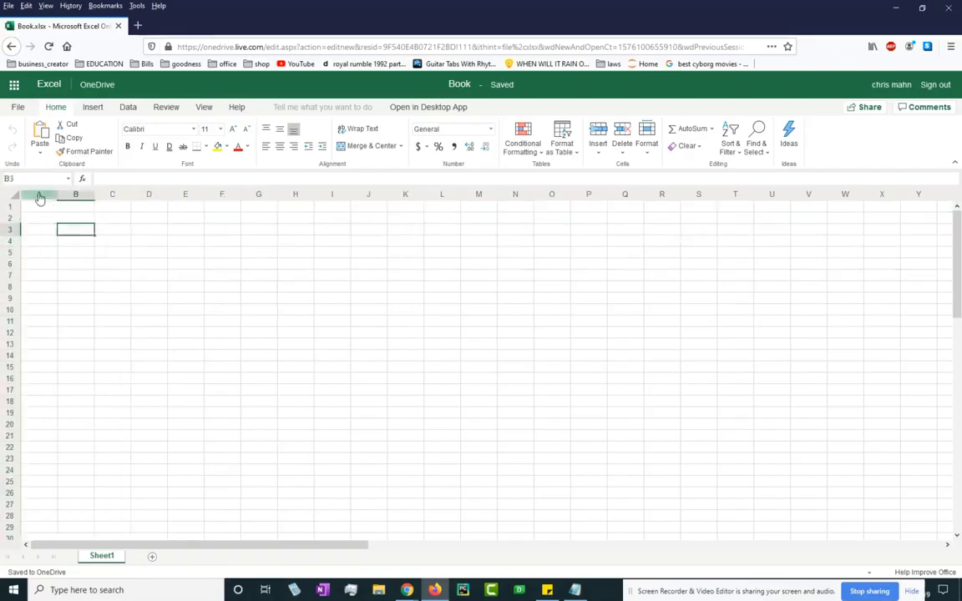
left_click(38, 194)
left_click(75, 195)
left_click(112, 194)
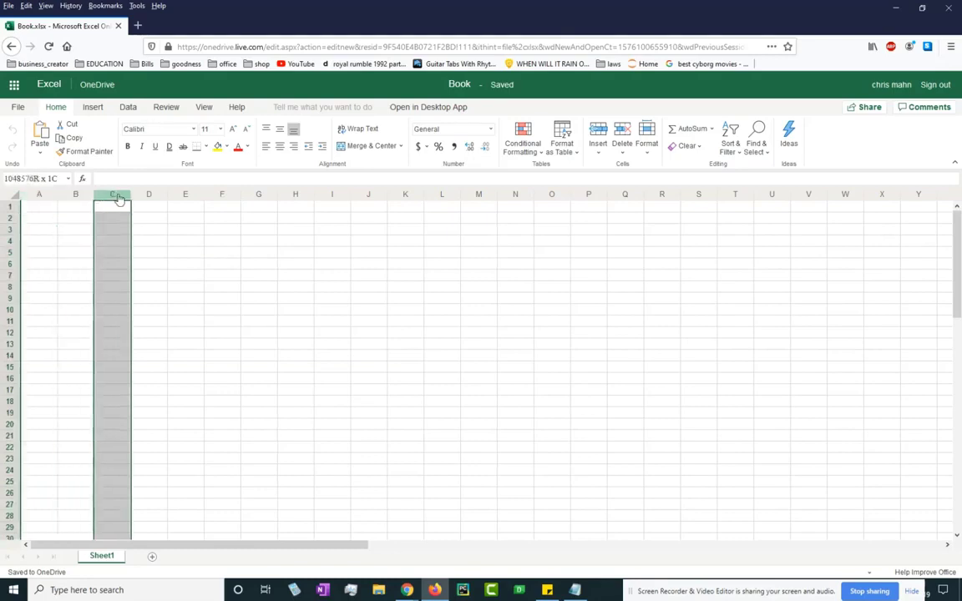
left_click(222, 263)
Enter the name 'gina' in A1, then click through nearby cells B1, C1, C2 and B2.
left_click(43, 211)
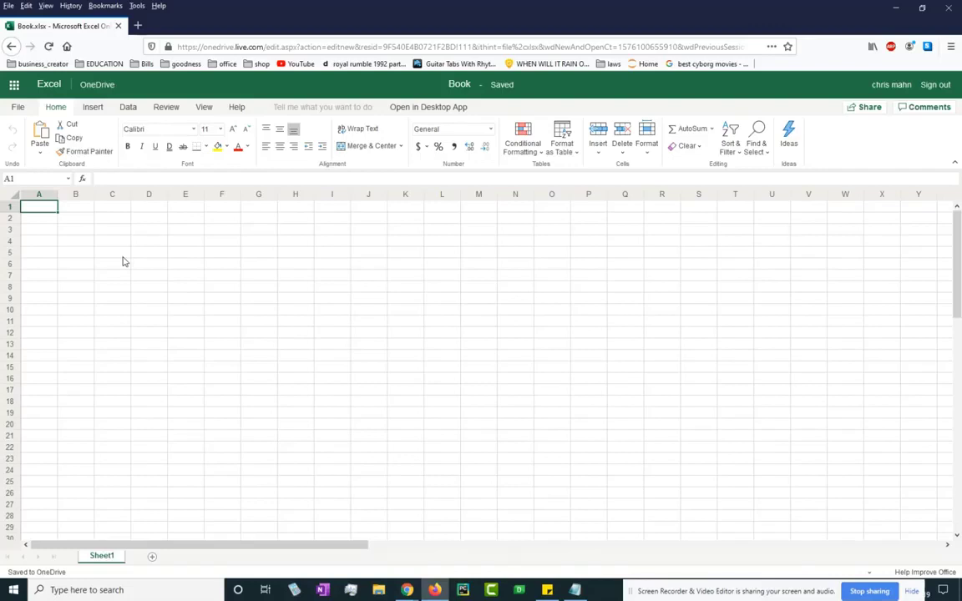
type("gina")
key("Return")
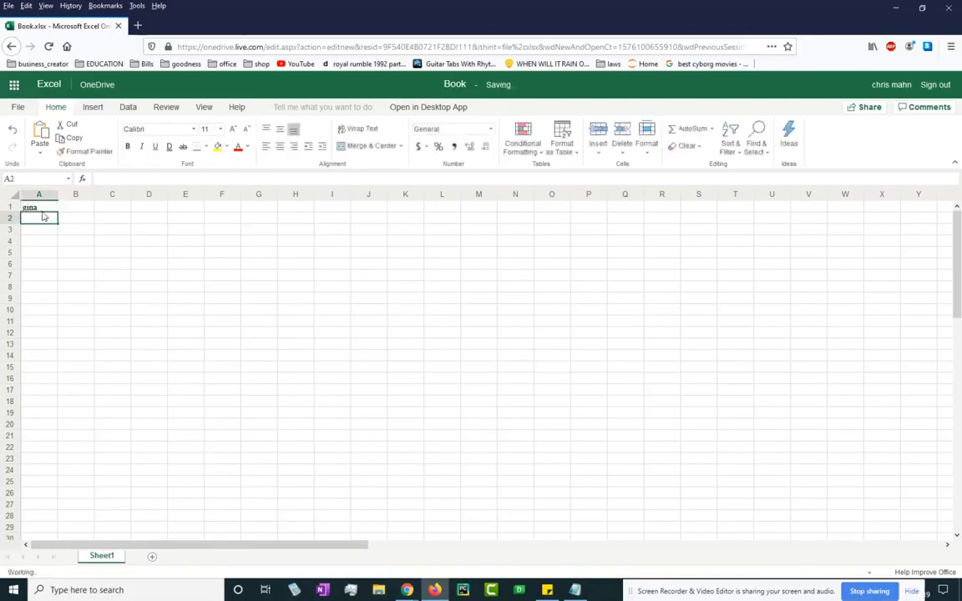
left_click(40, 206)
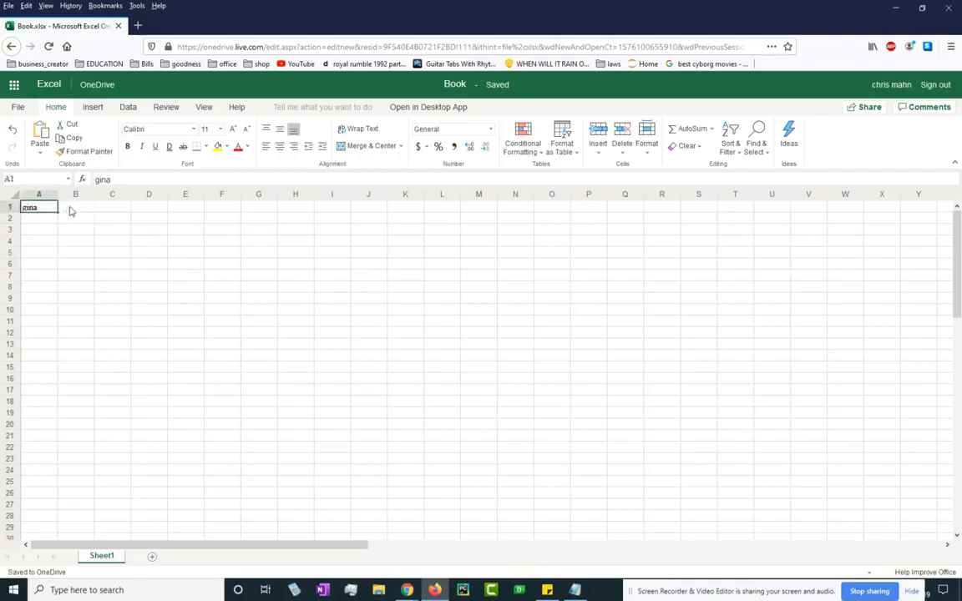
left_click(79, 210)
left_click(107, 211)
left_click(105, 219)
left_click(82, 220)
left_click(46, 208)
Enter 'to' in B1 as a second name.
left_click(84, 211)
type("t")
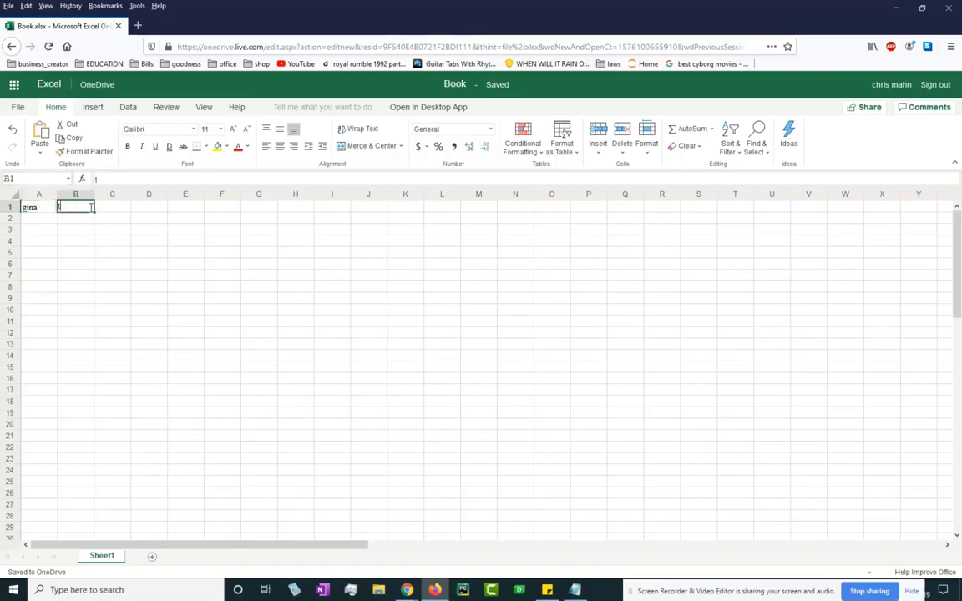
type("ony")
key("Return")
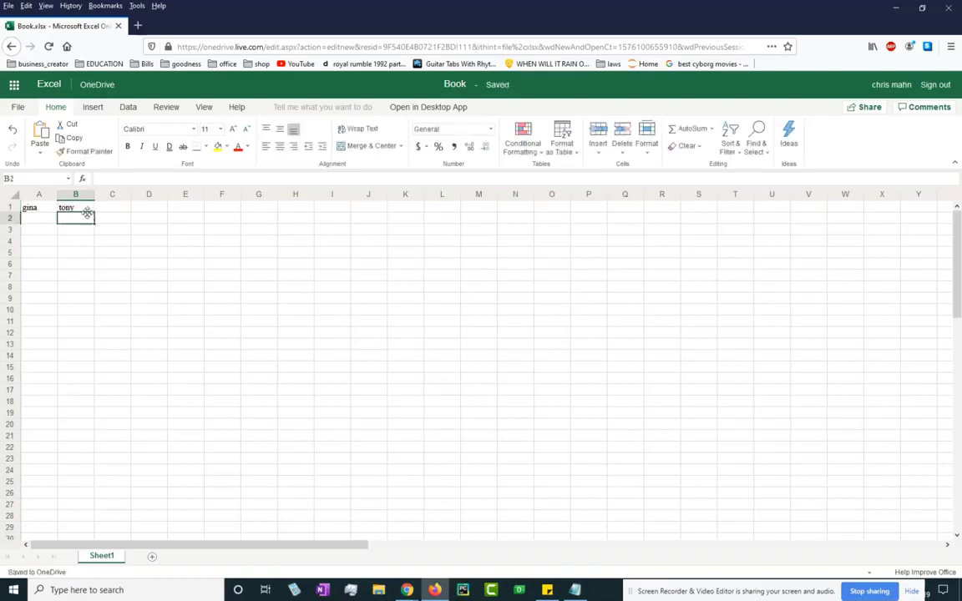
left_click(84, 210)
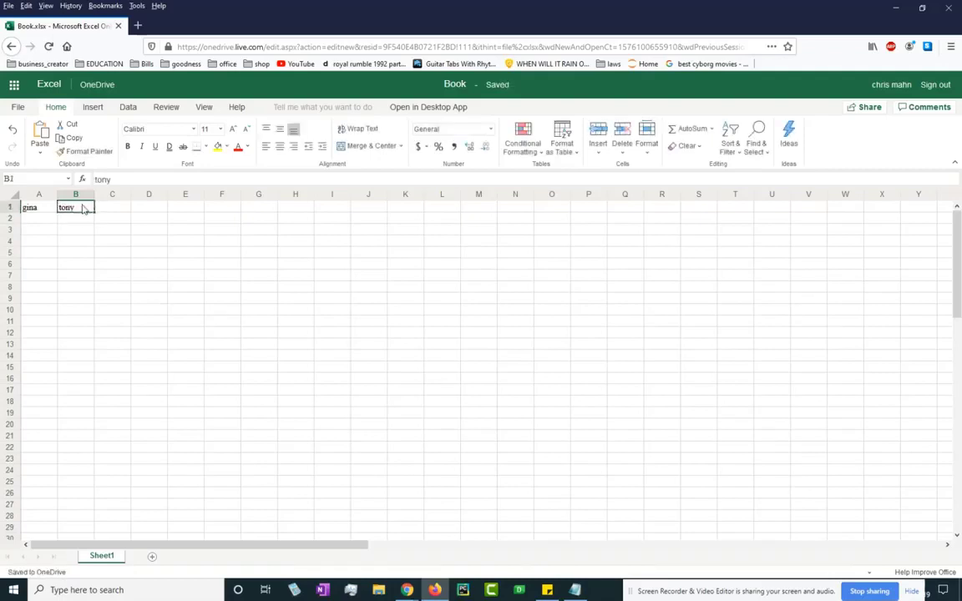
left_click(165, 243)
left_click(621, 374)
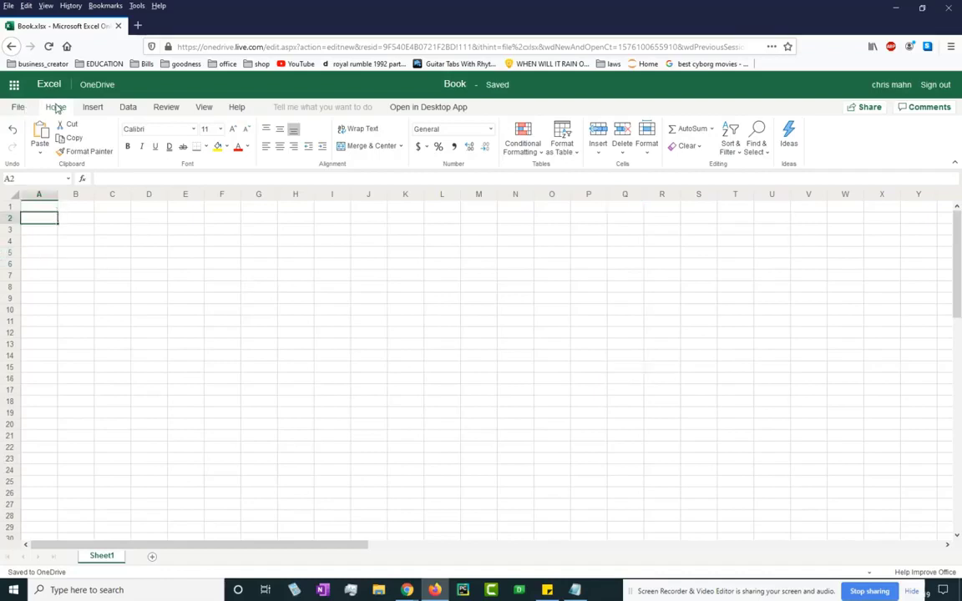
Jump to A1 through the Name Box and re-enter 'gina' there.
left_click(64, 182)
type("A1")
key("Return")
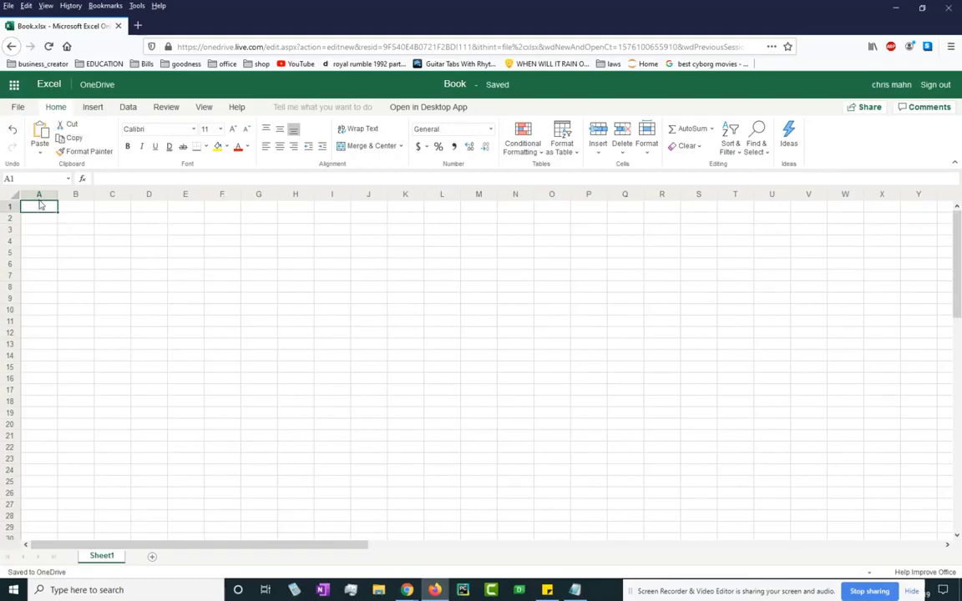
type("gina")
key("Return")
left_click(27, 209)
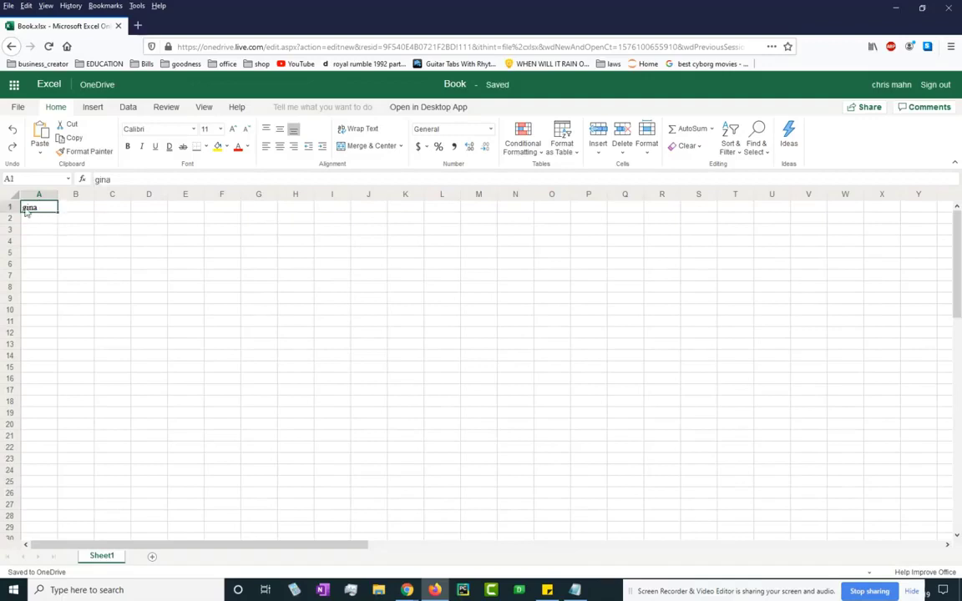
left_click(78, 209)
left_click(40, 212)
Make row 1 taller and widen column A.
left_click_drag(13, 217, 13, 220)
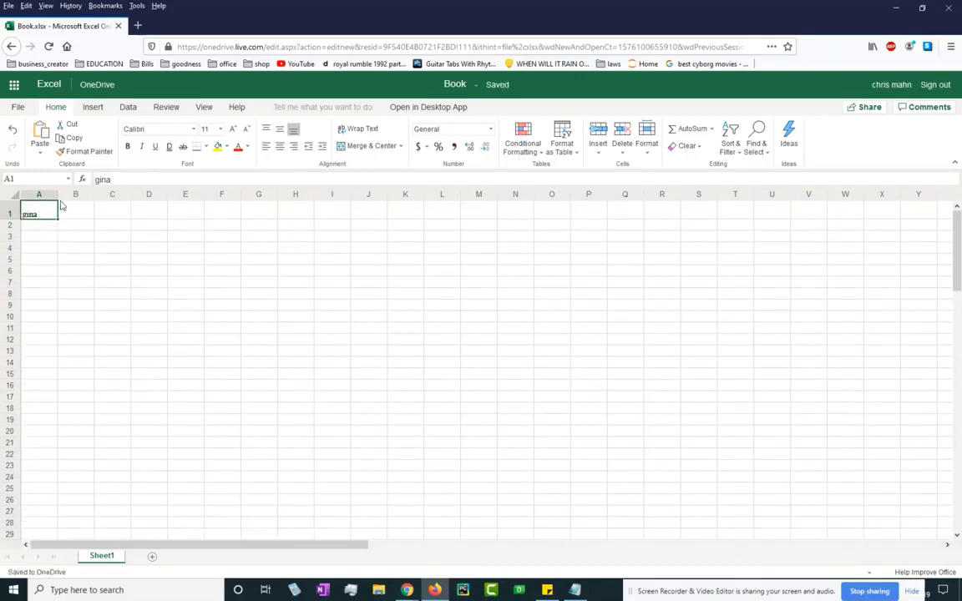
left_click_drag(58, 194, 17, 260)
left_click(58, 236)
left_click(42, 210)
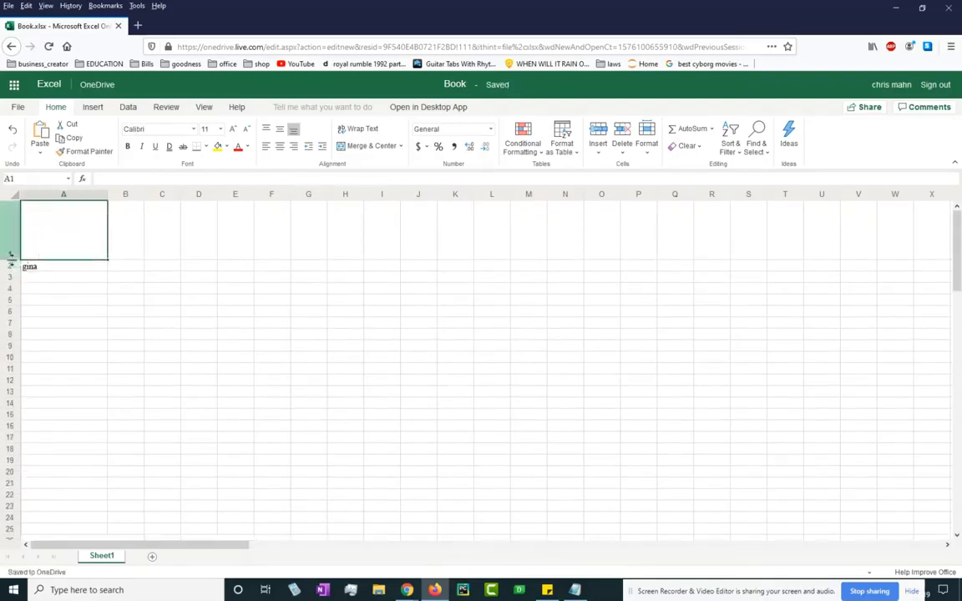
Resize row 1 to about 55.50 points and widen column A to about 82.
mouse_move(12, 253)
left_mouse_down()
mouse_move(17, 233)
mouse_move(18, 252)
left_mouse_up()
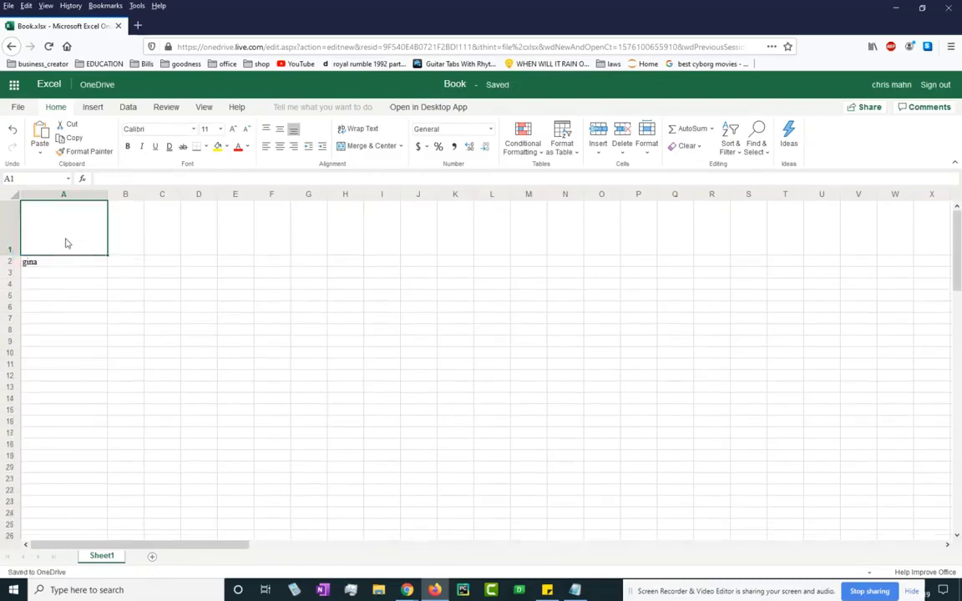
left_click(334, 245)
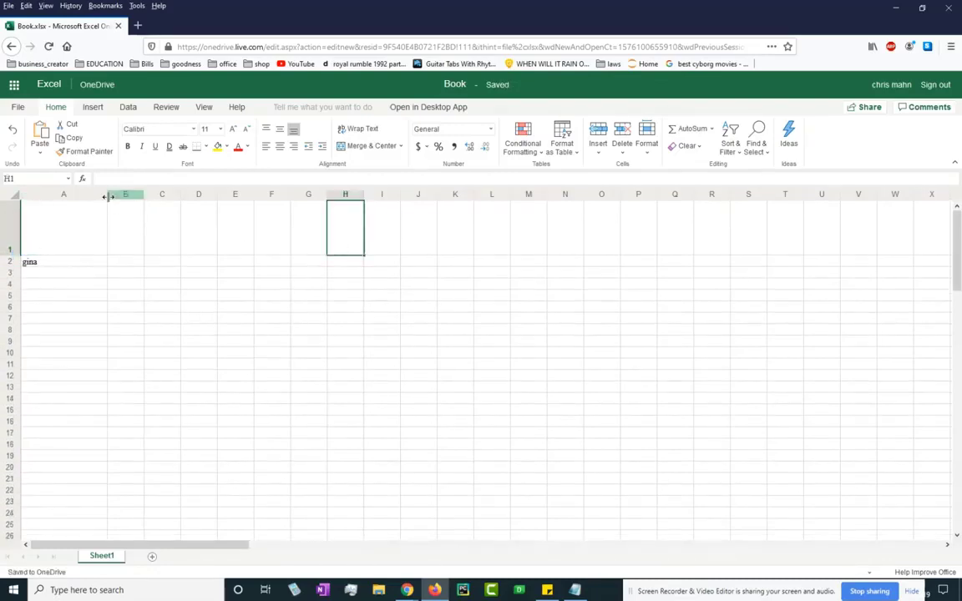
left_click_drag(107, 195, 137, 210)
left_click(212, 289)
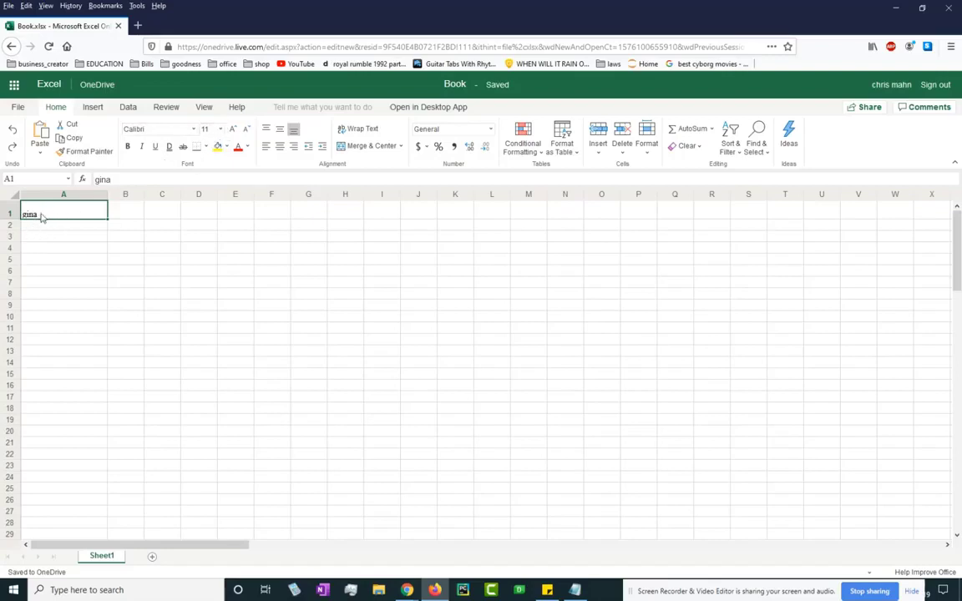
double_click(42, 217)
left_click_drag(43, 214, 20, 213)
left_click(222, 131)
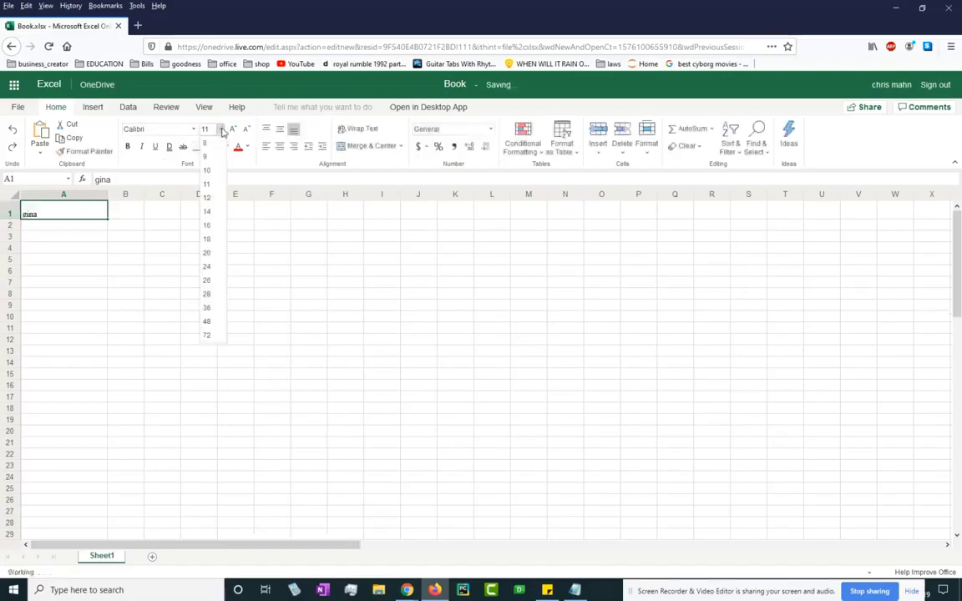
left_click(209, 253)
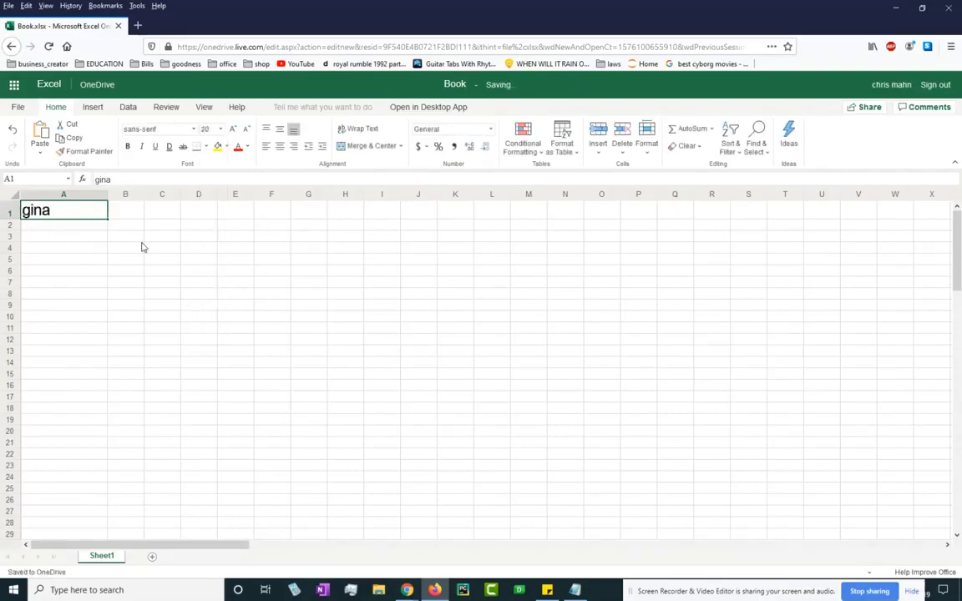
left_click(101, 228)
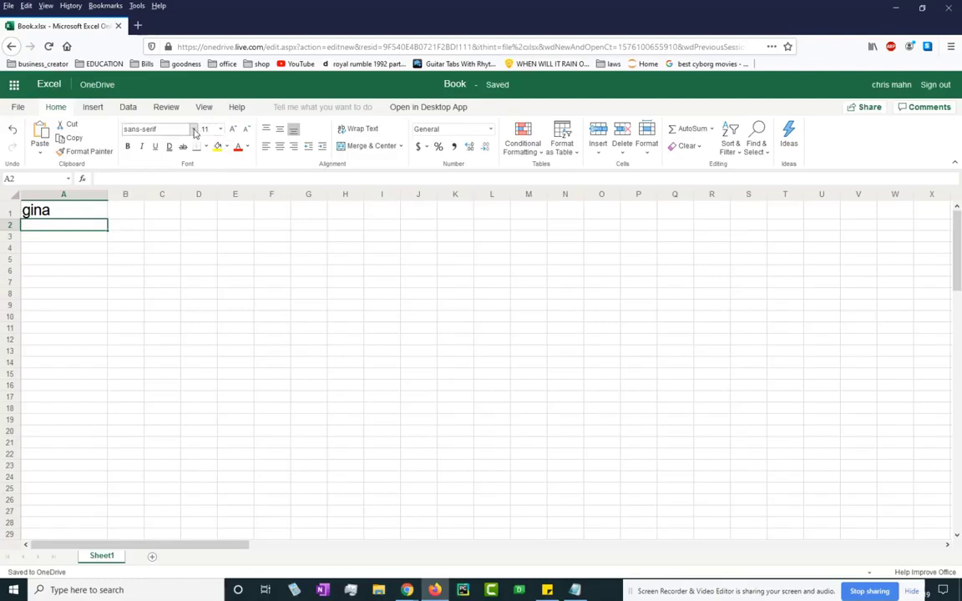
left_click(61, 211)
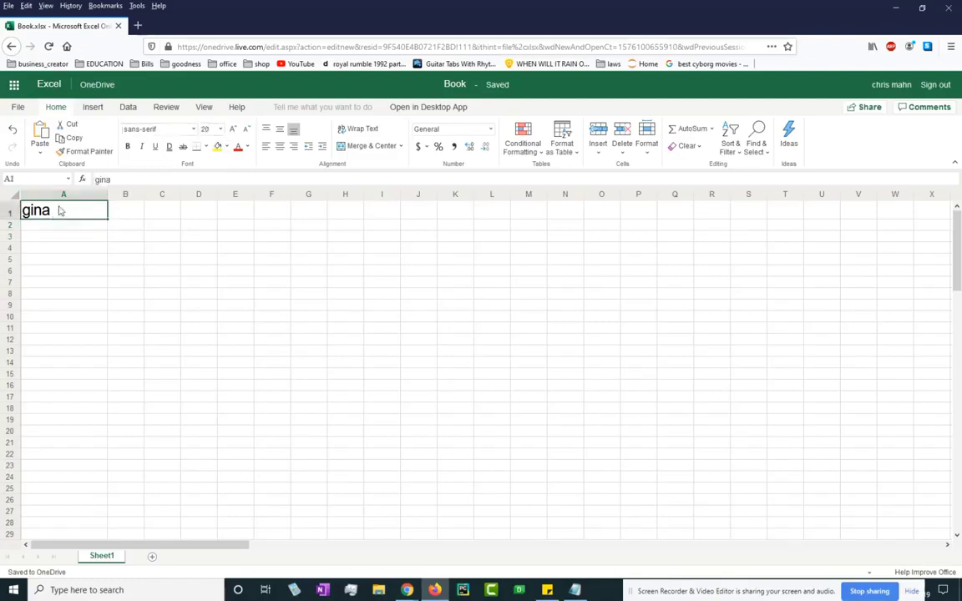
left_click(177, 127)
left_click(194, 129)
left_click(128, 147)
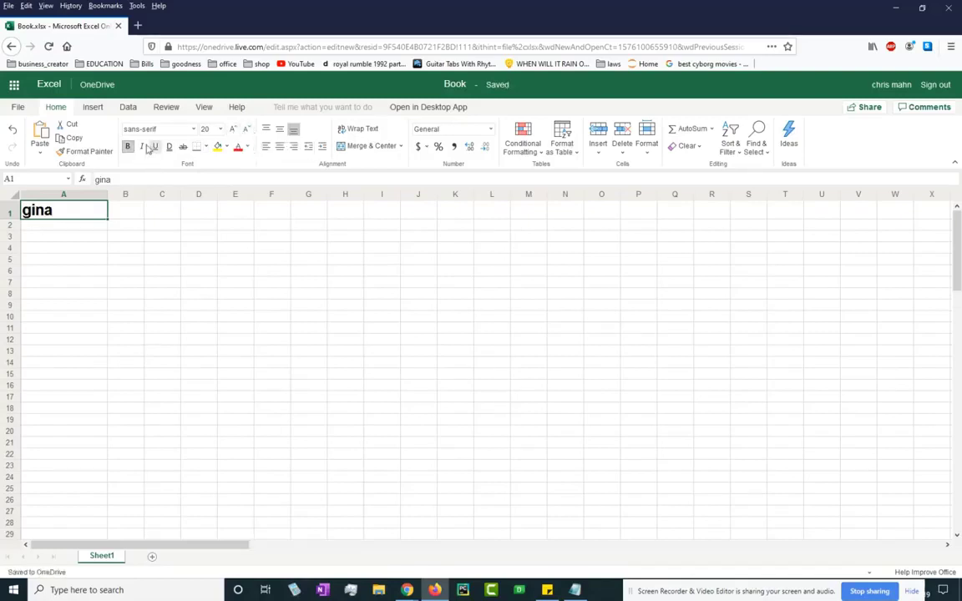
left_click(142, 147)
left_click(156, 147)
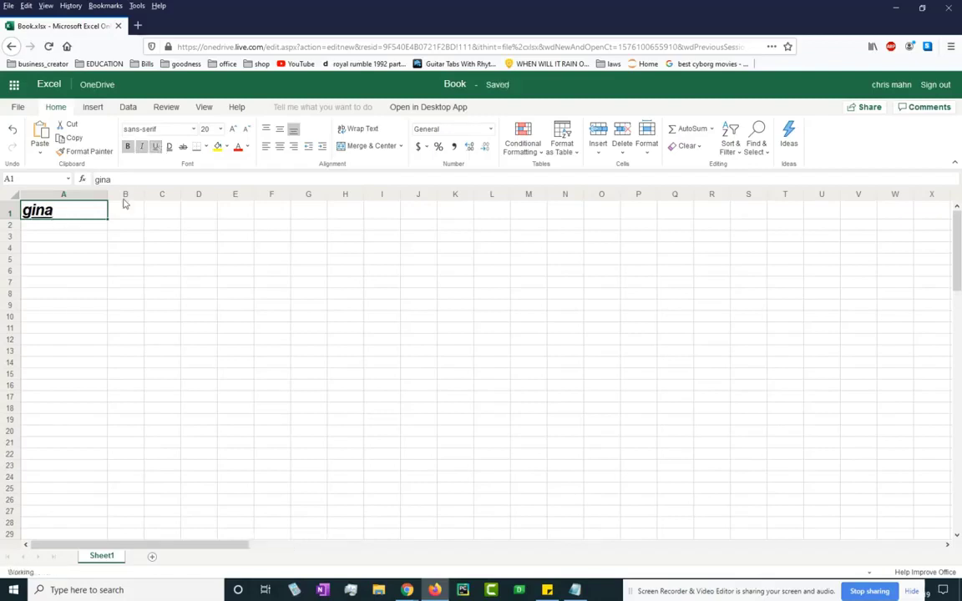
left_click(169, 147)
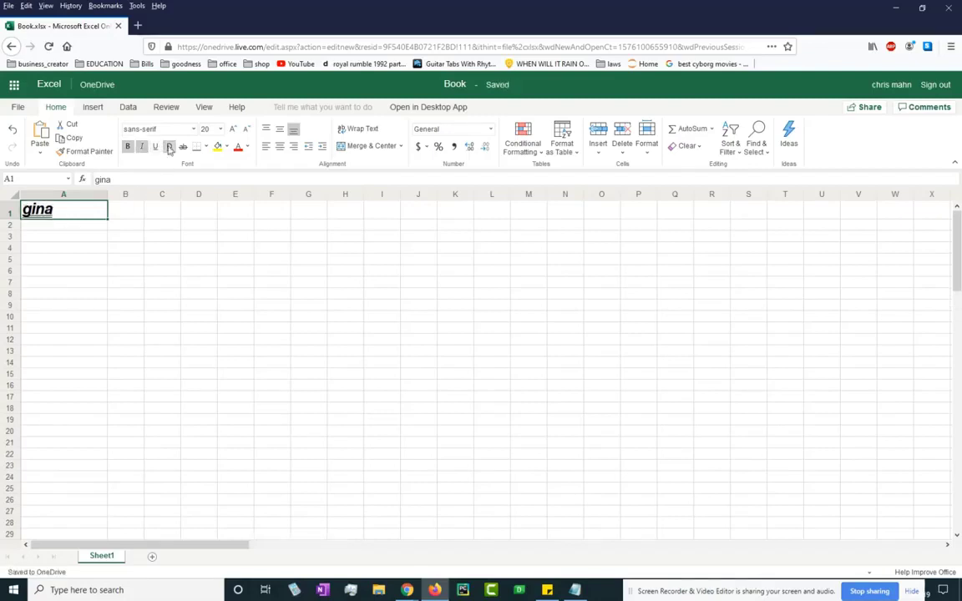
left_click(169, 149)
left_click(156, 149)
left_click(145, 149)
left_click(129, 149)
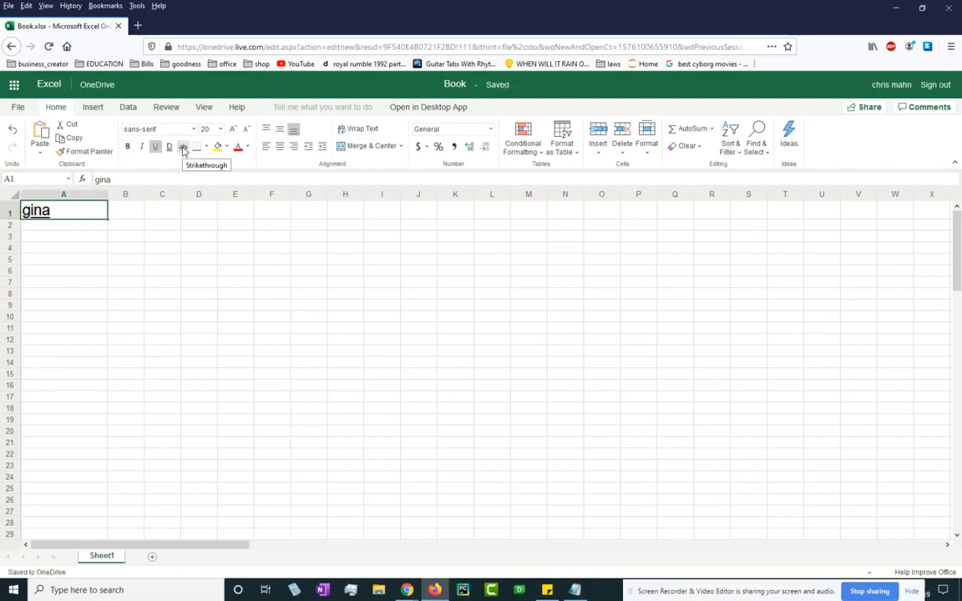
left_click(184, 149)
left_click(182, 149)
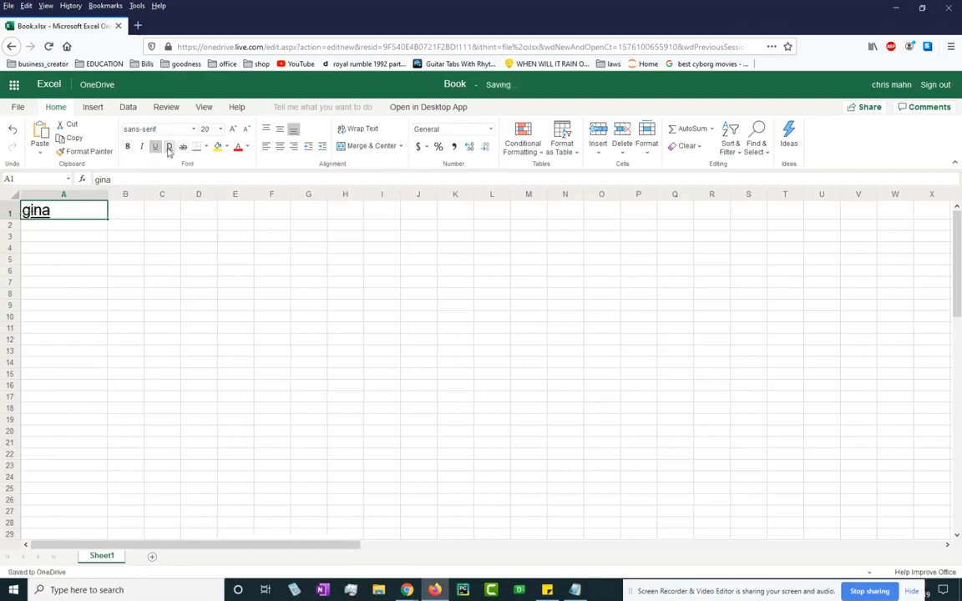
left_click(158, 151)
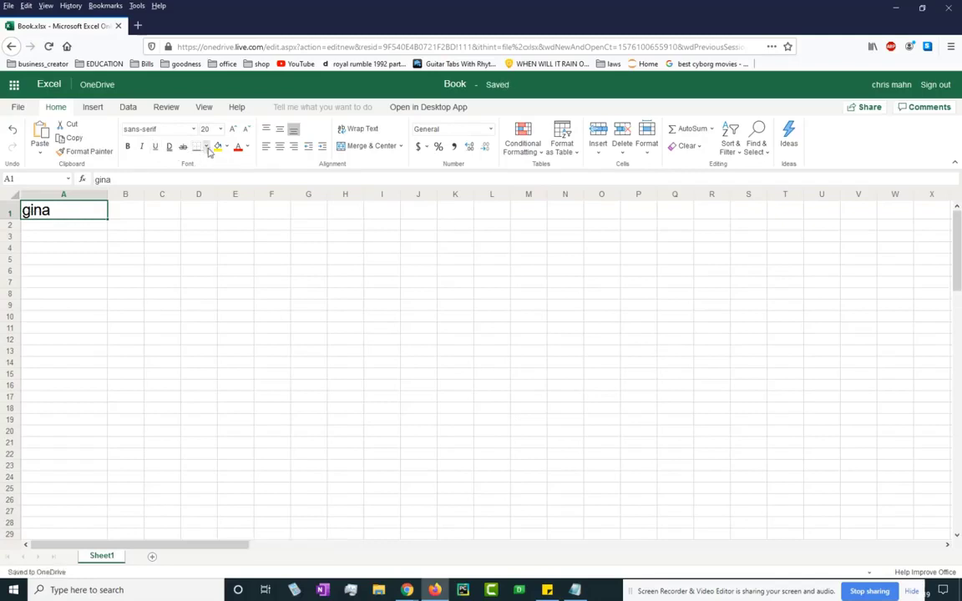
left_click(108, 245)
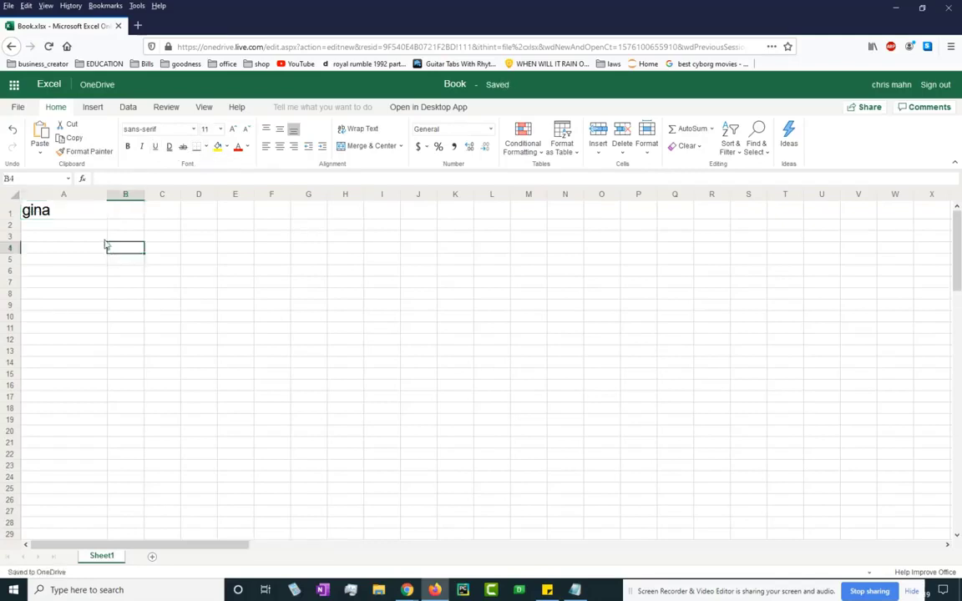
Outline the header row A1:G1 with a thick box border.
left_click_drag(49, 216, 322, 213)
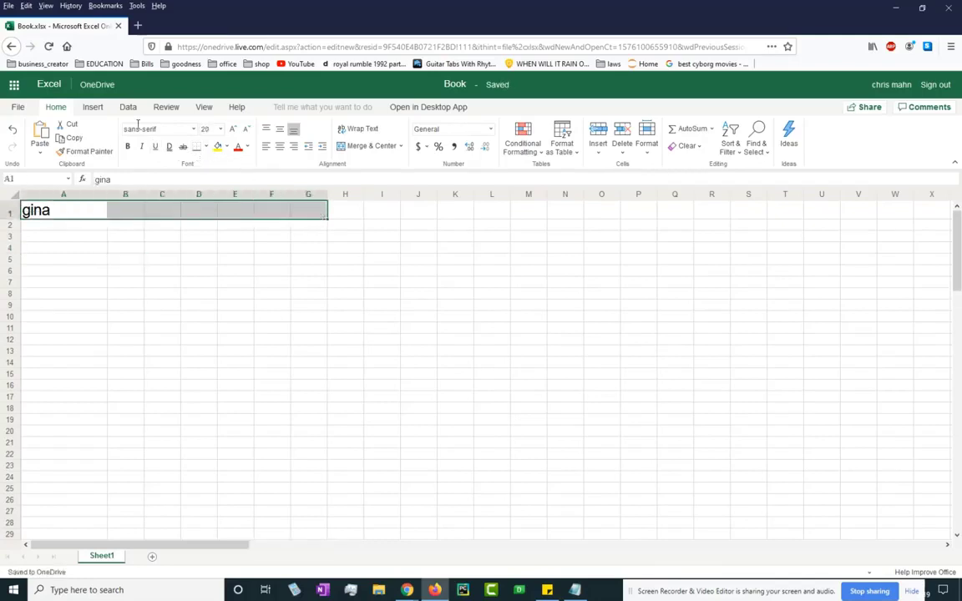
left_click(207, 146)
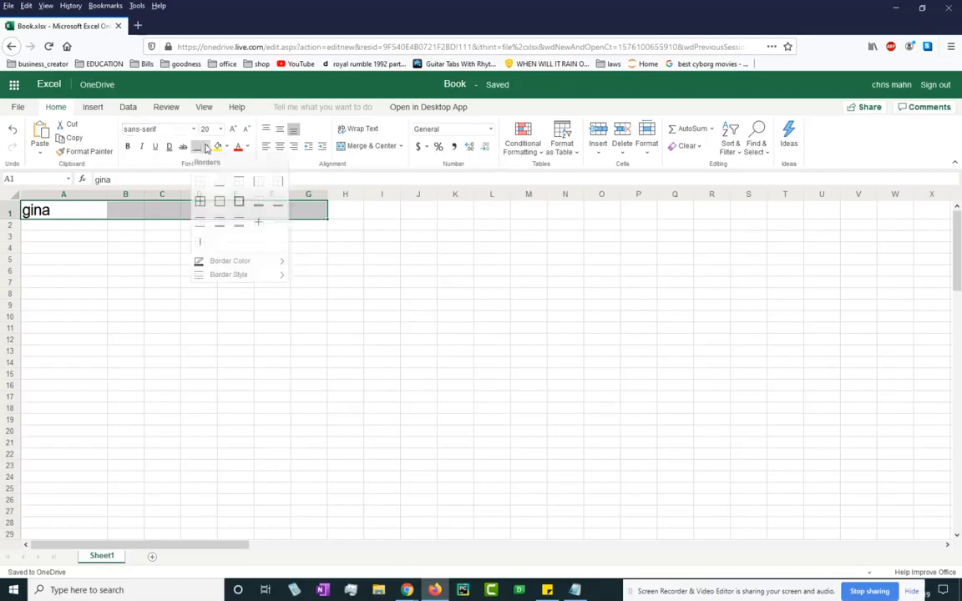
left_click(238, 206)
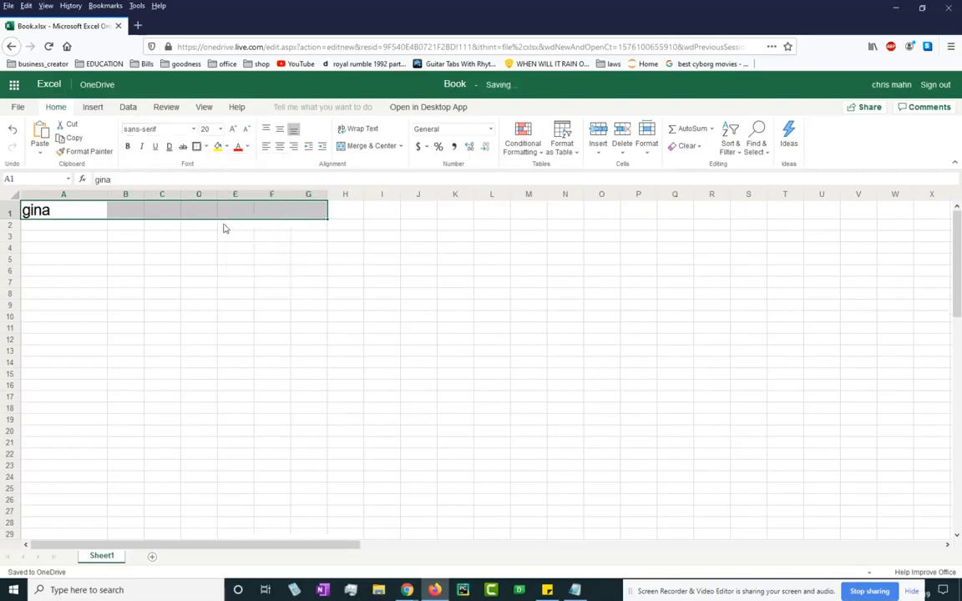
left_click(159, 248)
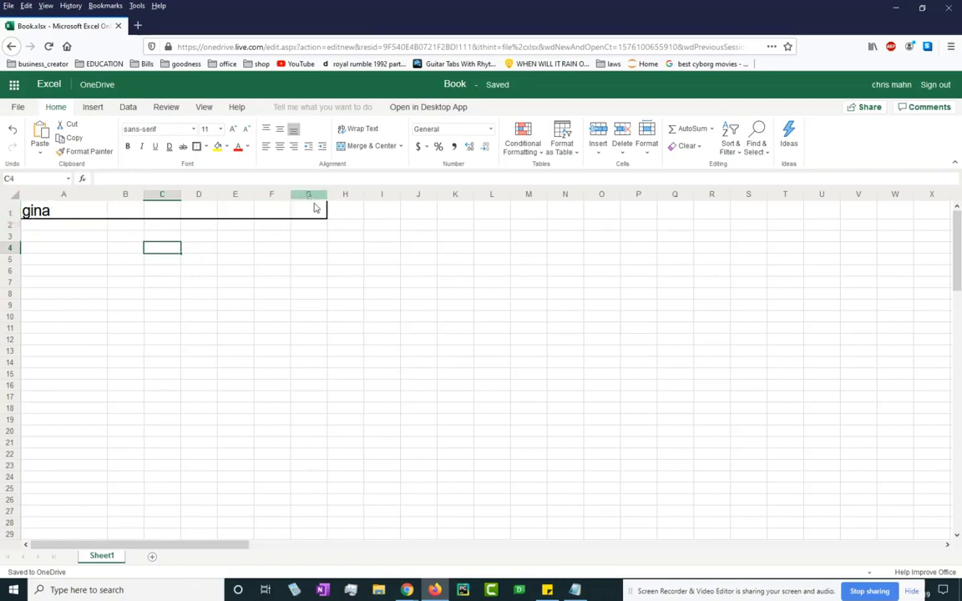
Apply All Borders to every cell in A2:G21.
left_click(51, 220)
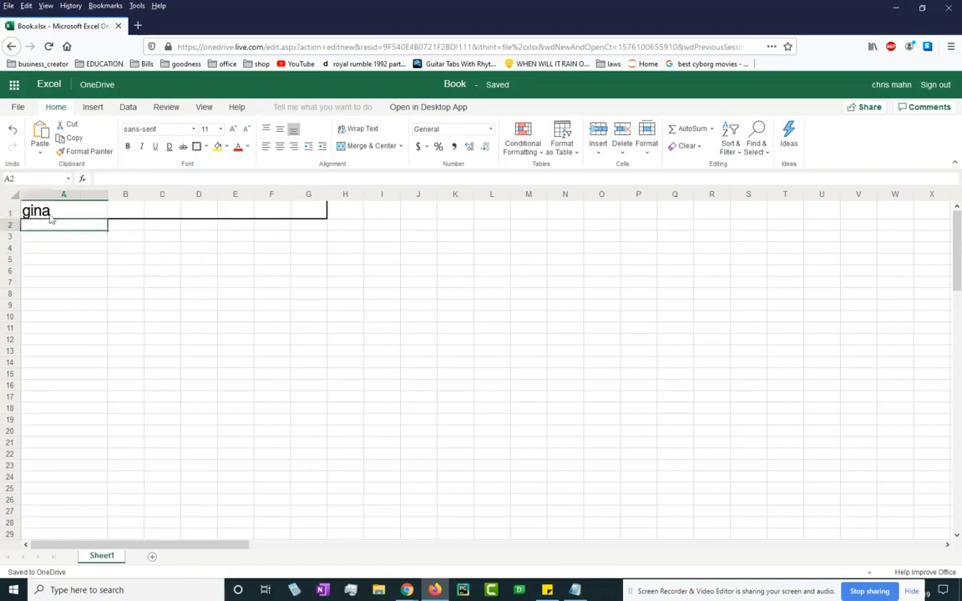
left_click_drag(71, 230, 300, 443)
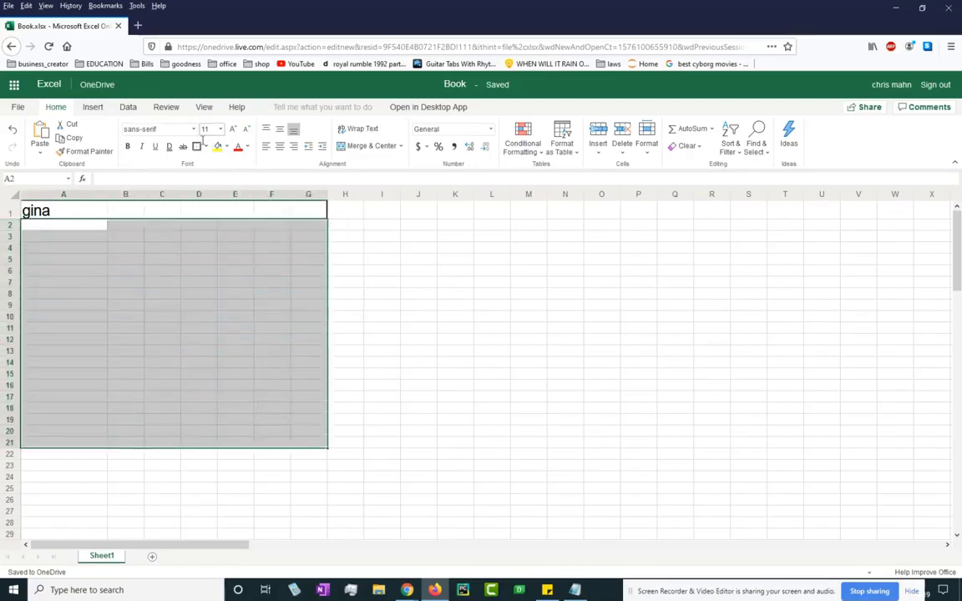
left_click(207, 147)
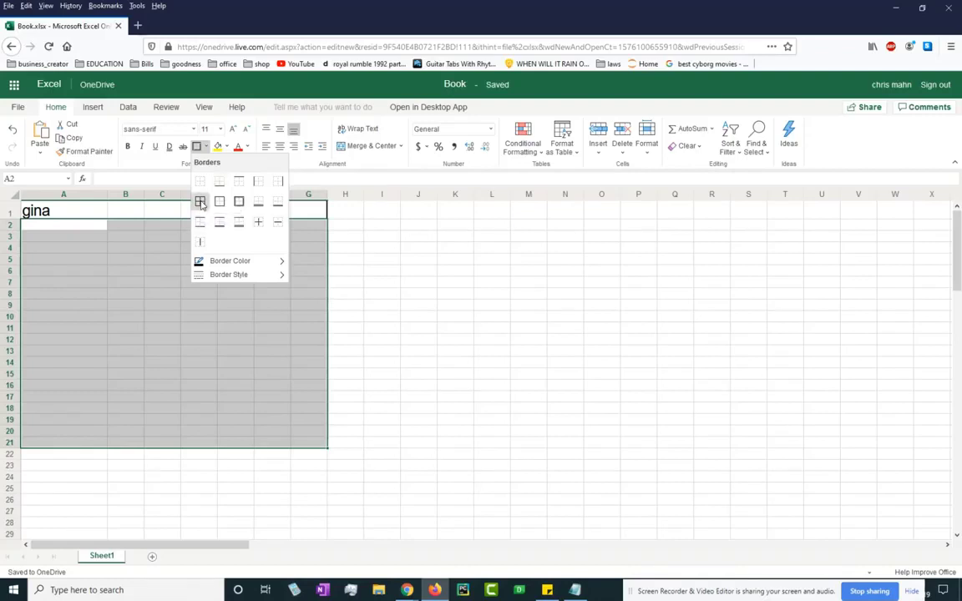
left_click(200, 204)
left_click(381, 282)
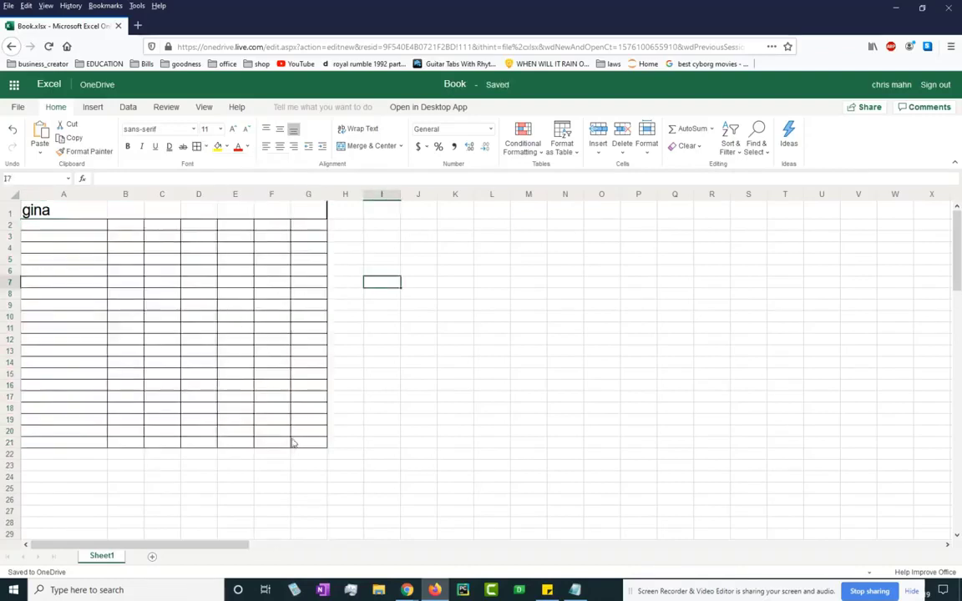
left_click(47, 214)
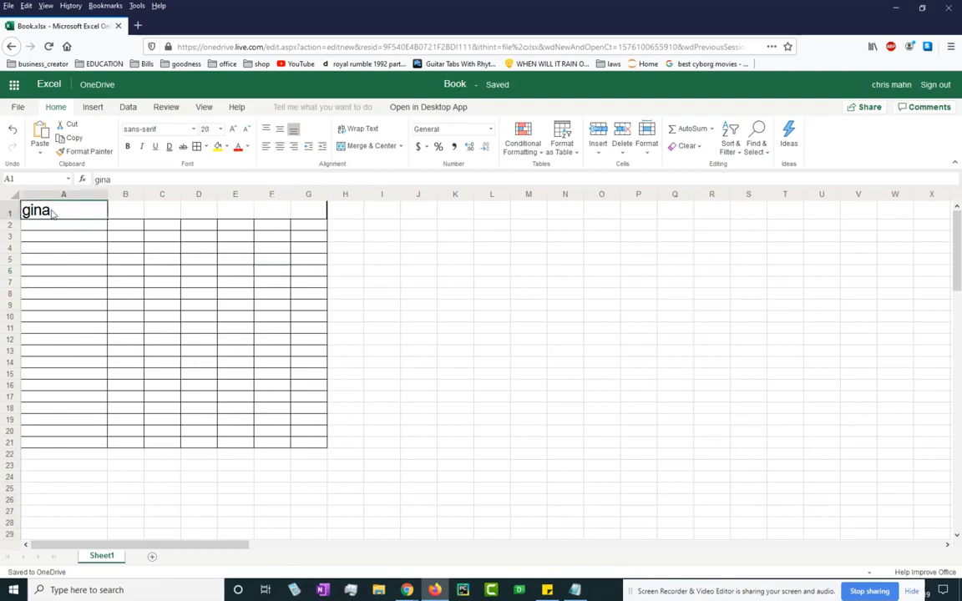
Fill the header row A1:G1 with light grey.
left_click_drag(52, 214, 297, 212)
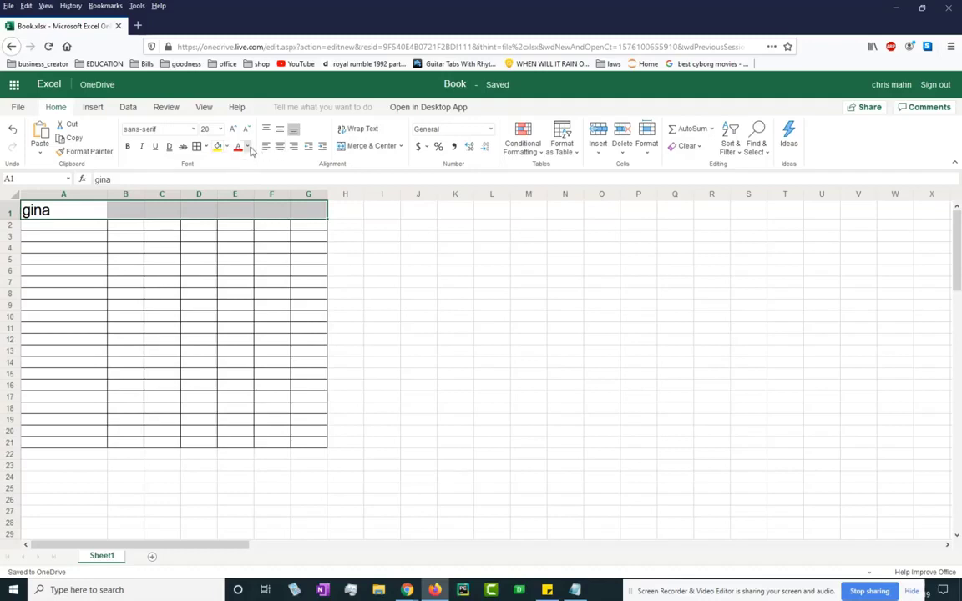
left_click(227, 147)
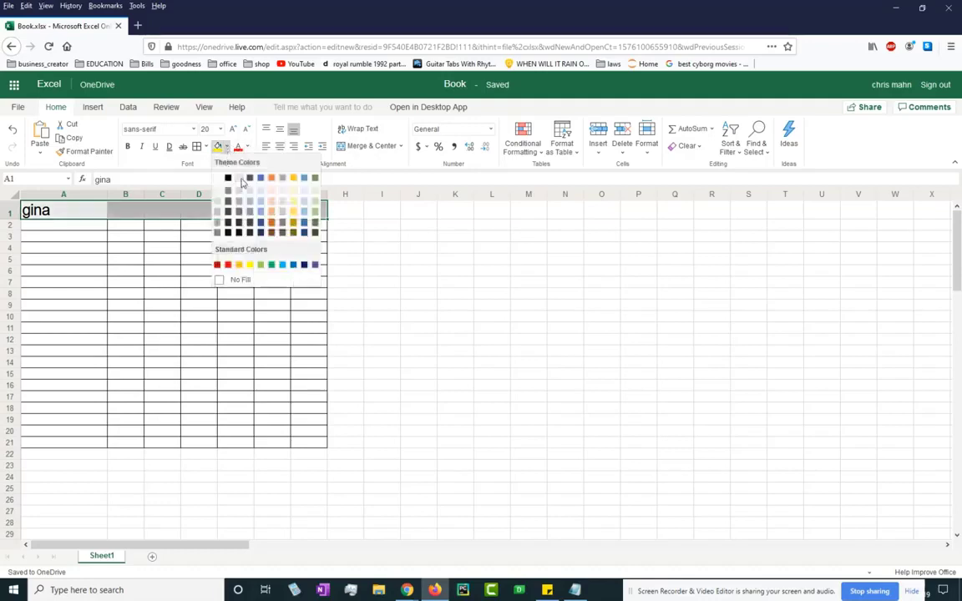
left_click(239, 178)
left_click(162, 258)
Colour the text 'gina' in A1 orange.
left_click(100, 216)
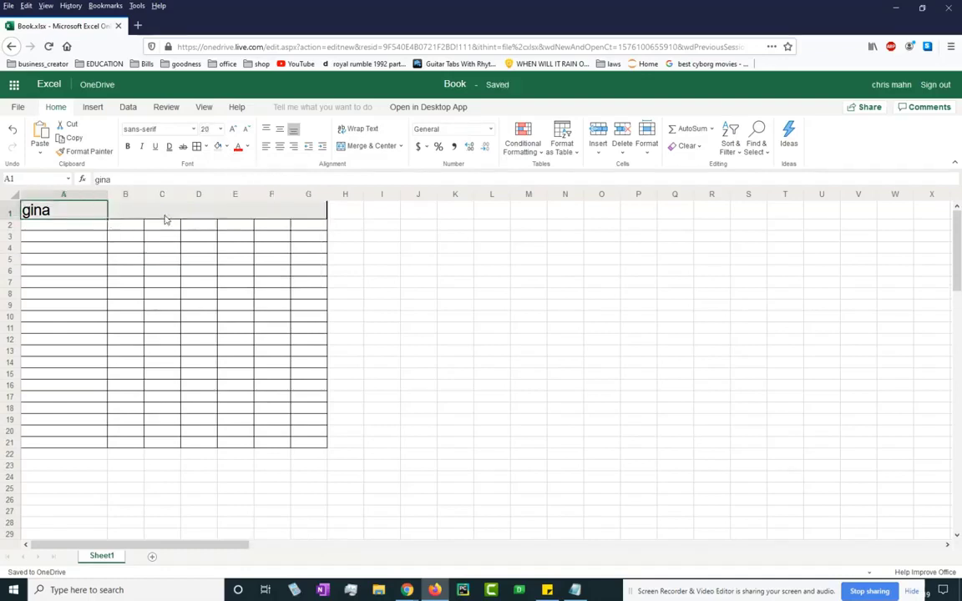
left_click(164, 212)
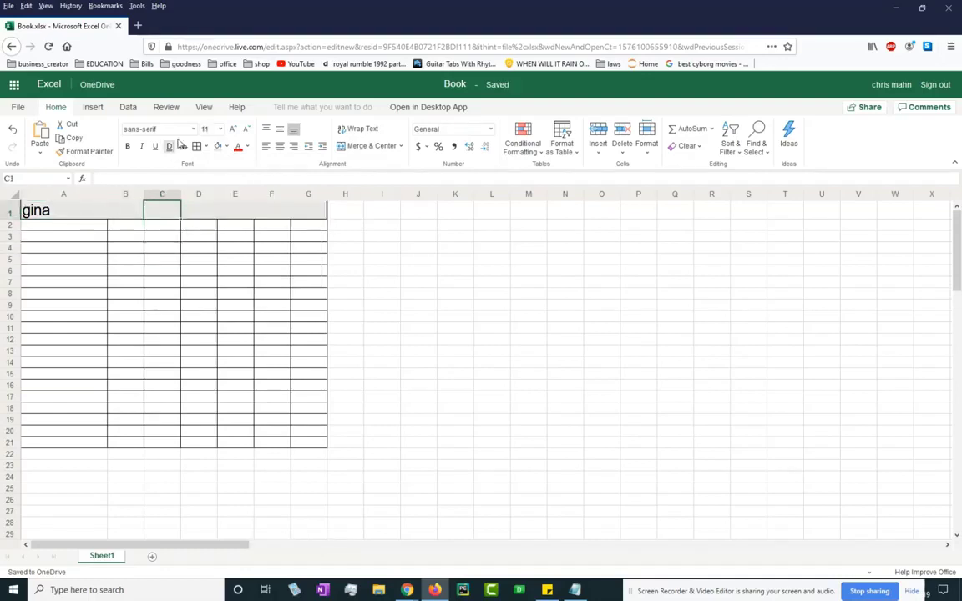
left_click(79, 213)
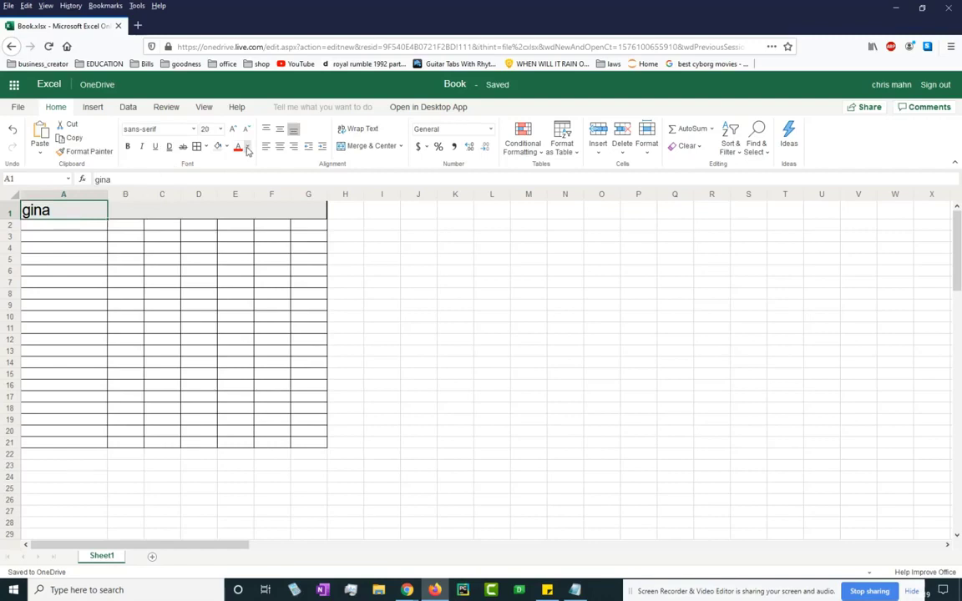
left_click(247, 147)
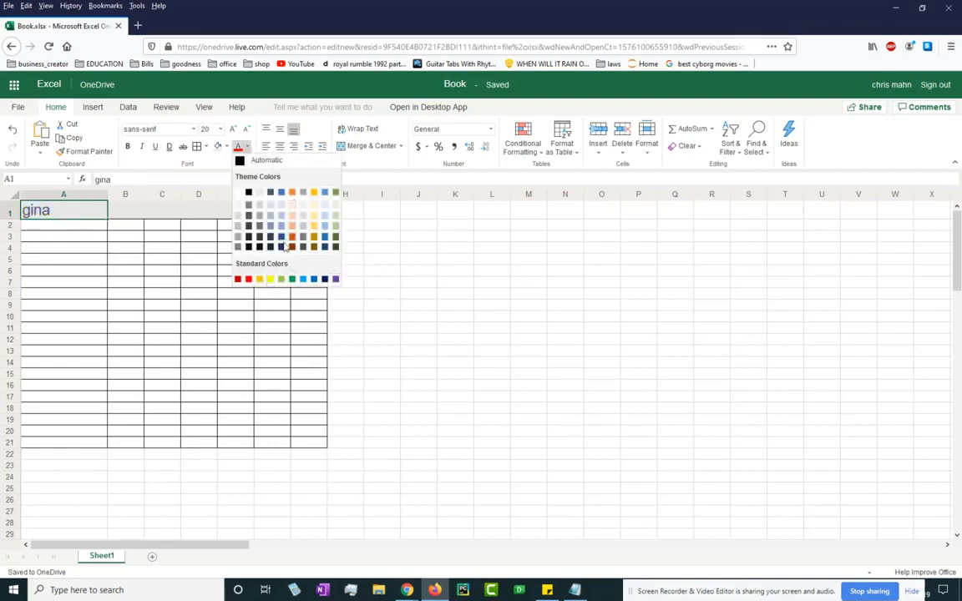
left_click(298, 238)
left_click(129, 215)
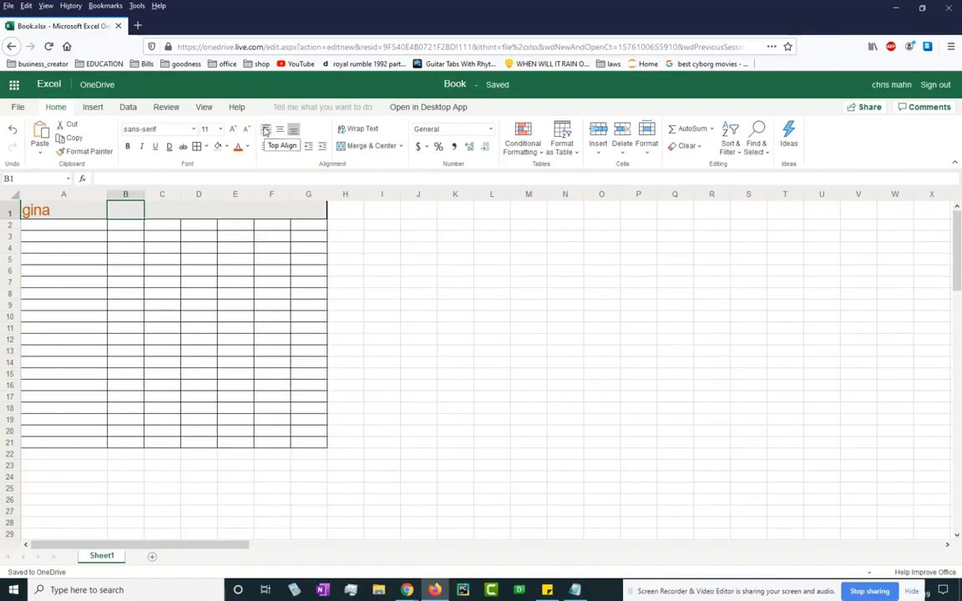
left_click(34, 213)
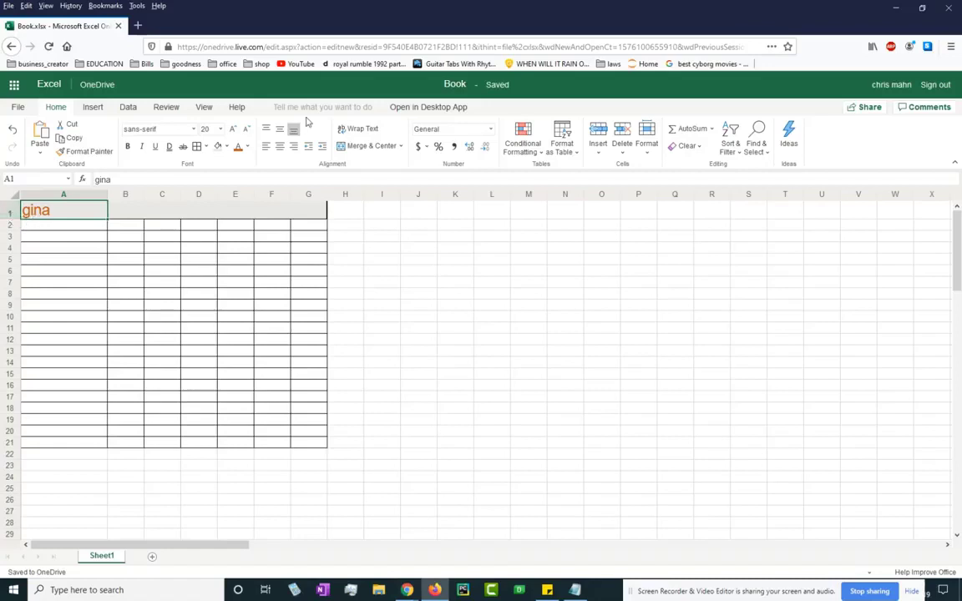
Try top, center, right, middle and left alignments on 'gina' in A1.
left_click(266, 128)
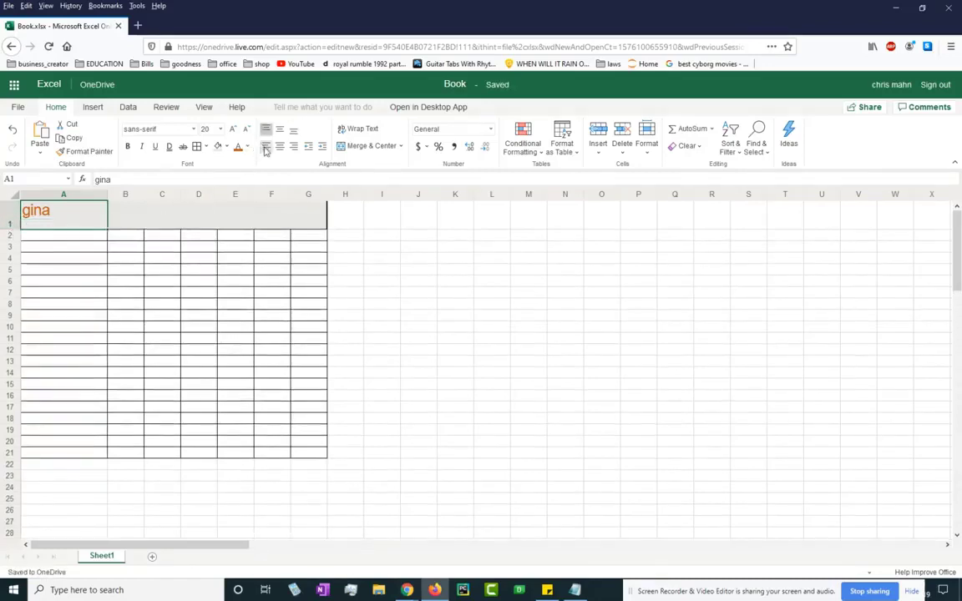
left_click(280, 147)
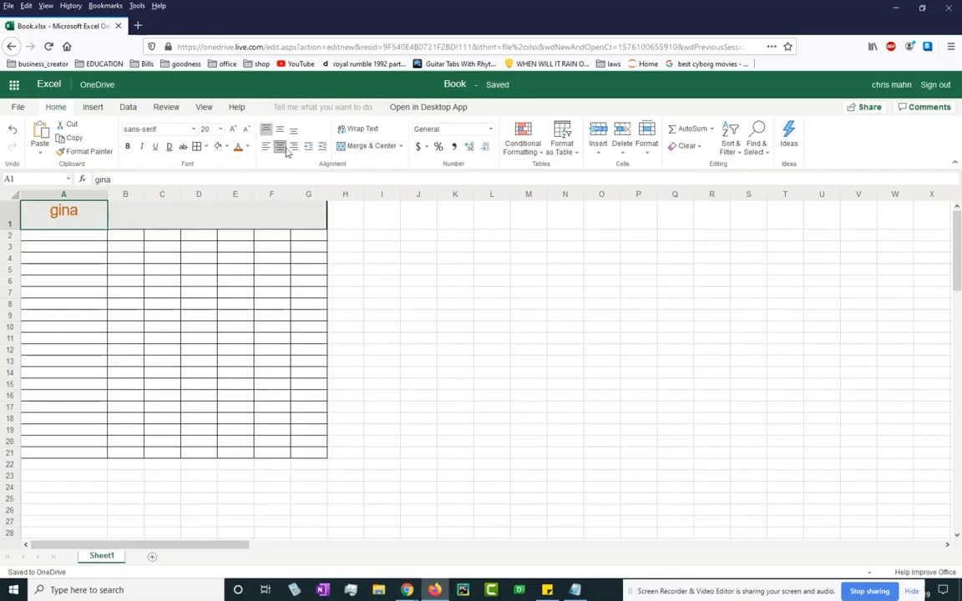
left_click(293, 146)
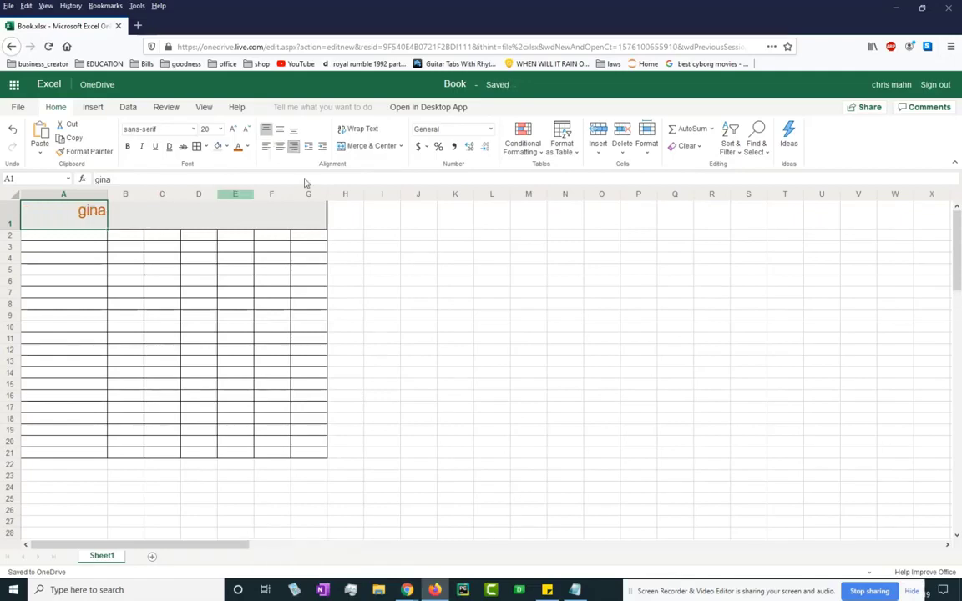
left_click(279, 132)
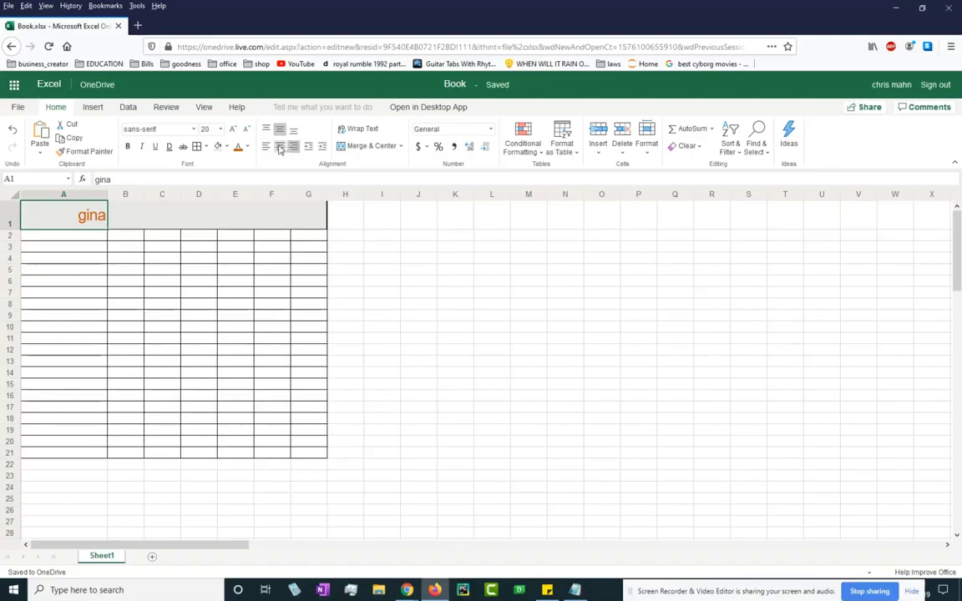
left_click(281, 147)
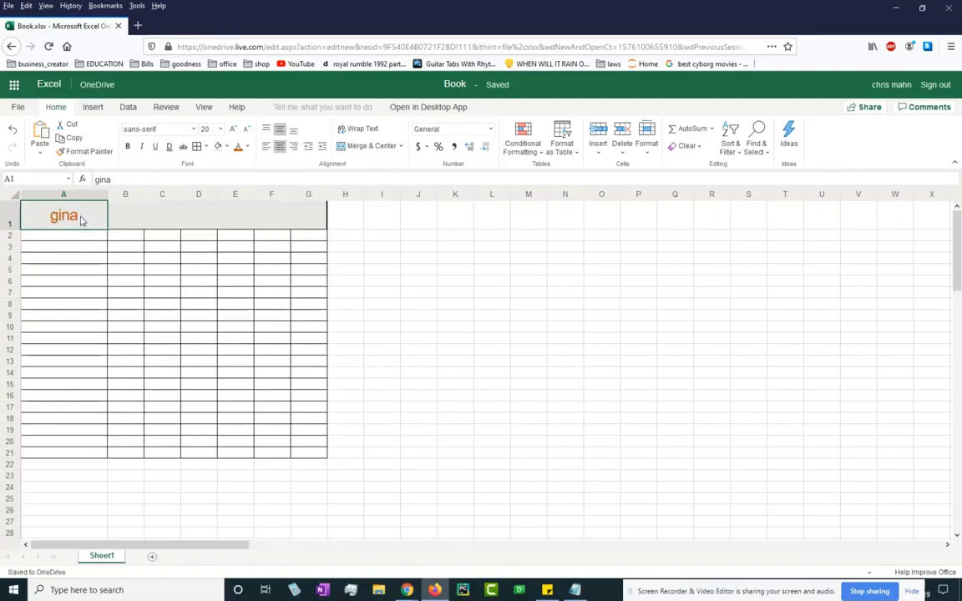
left_click(308, 147)
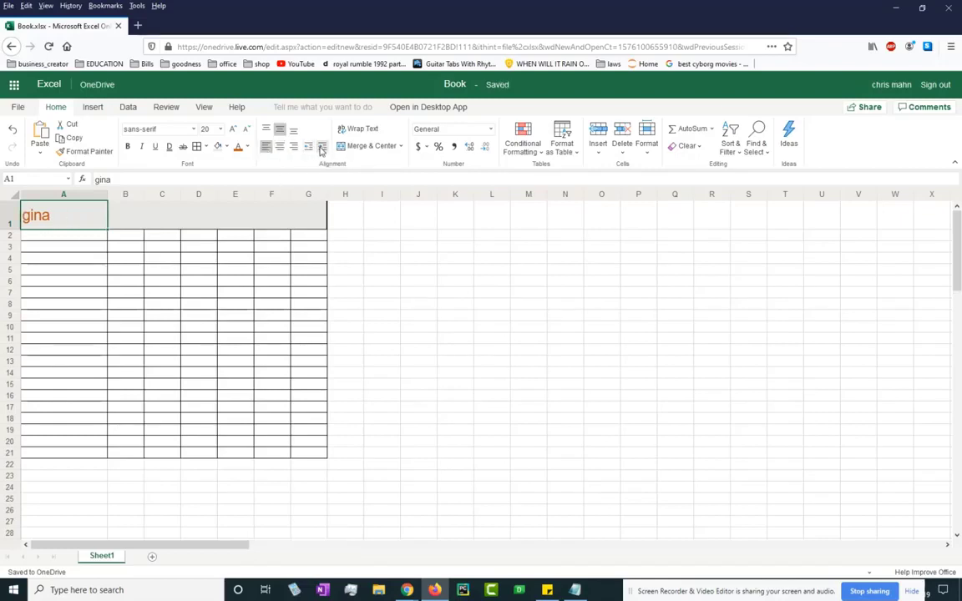
Indent 'gina' in A1 by six levels.
left_click(321, 148)
left_click(321, 148)
left_click(320, 147)
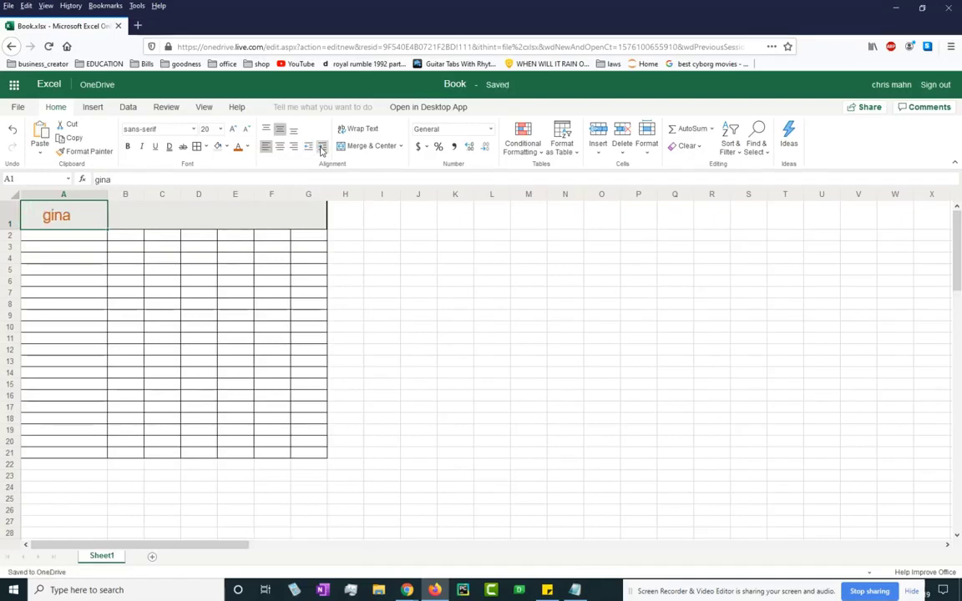
left_click(321, 148)
left_click(320, 148)
left_click(320, 147)
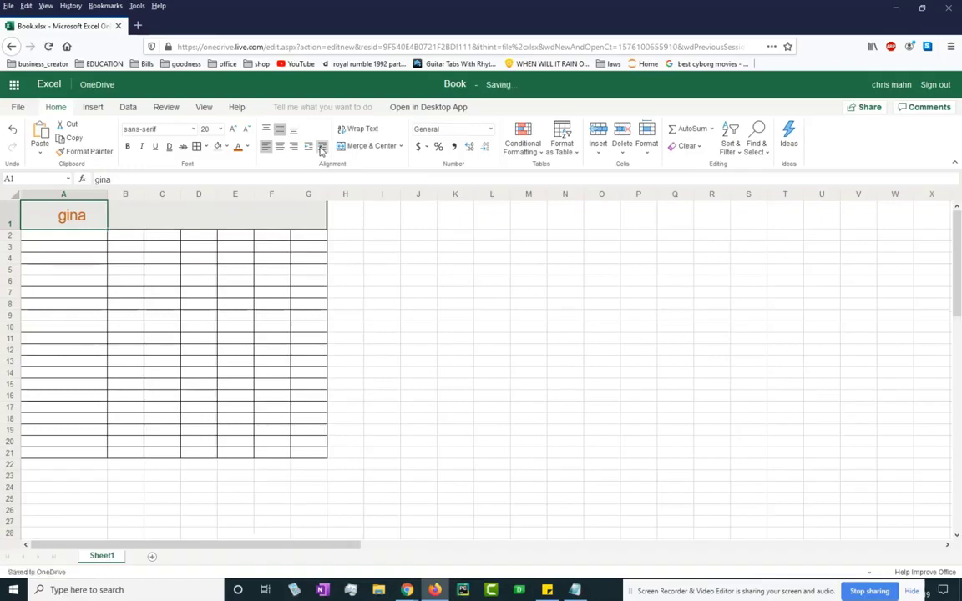
left_click(125, 221)
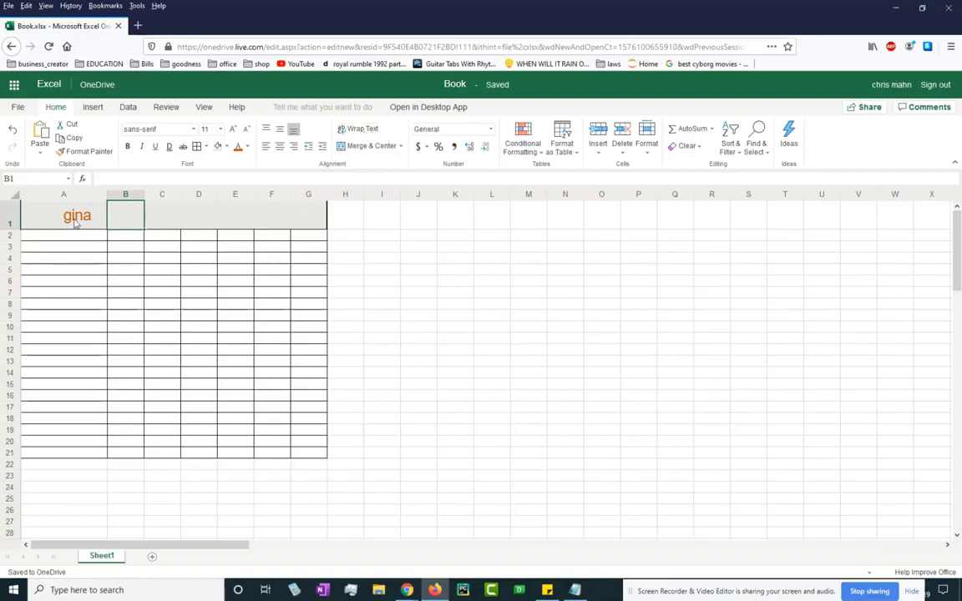
Widen column B and paste 'the end of the road lies past the beginning of the intersections' unwrapped into B1.
left_click_drag(143, 195, 168, 194)
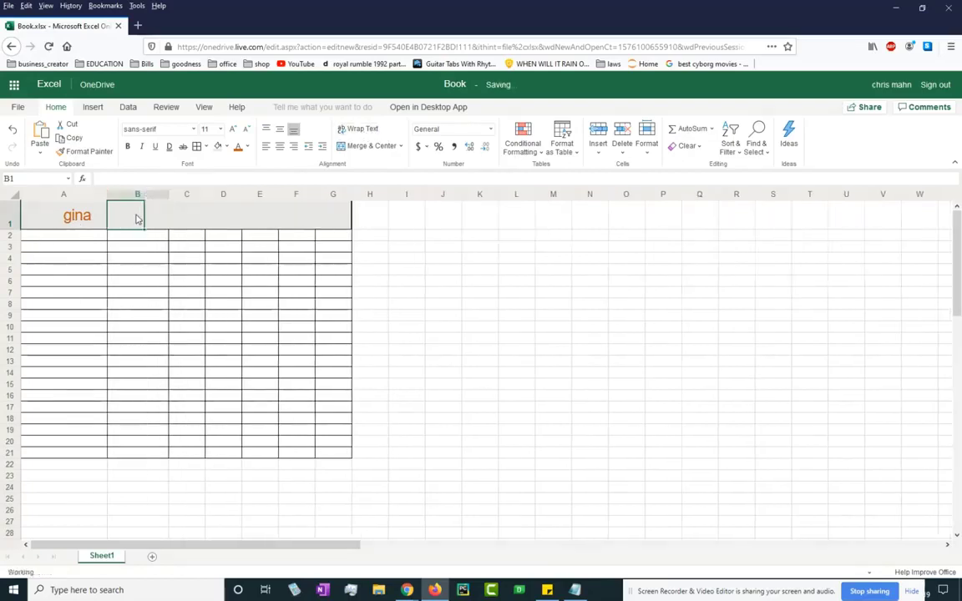
type("the end of the road lies past the beginning of the intersections")
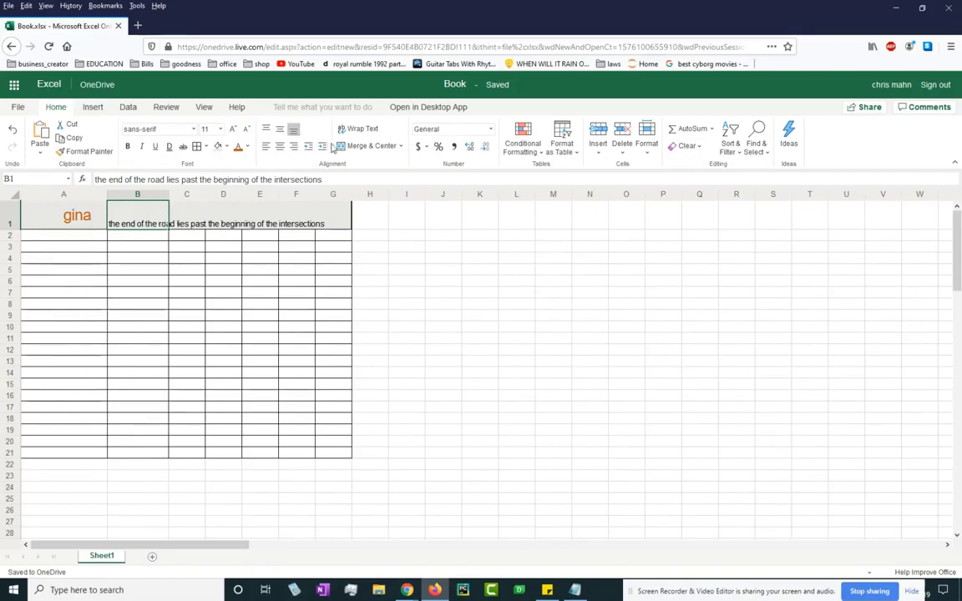
left_click(361, 133)
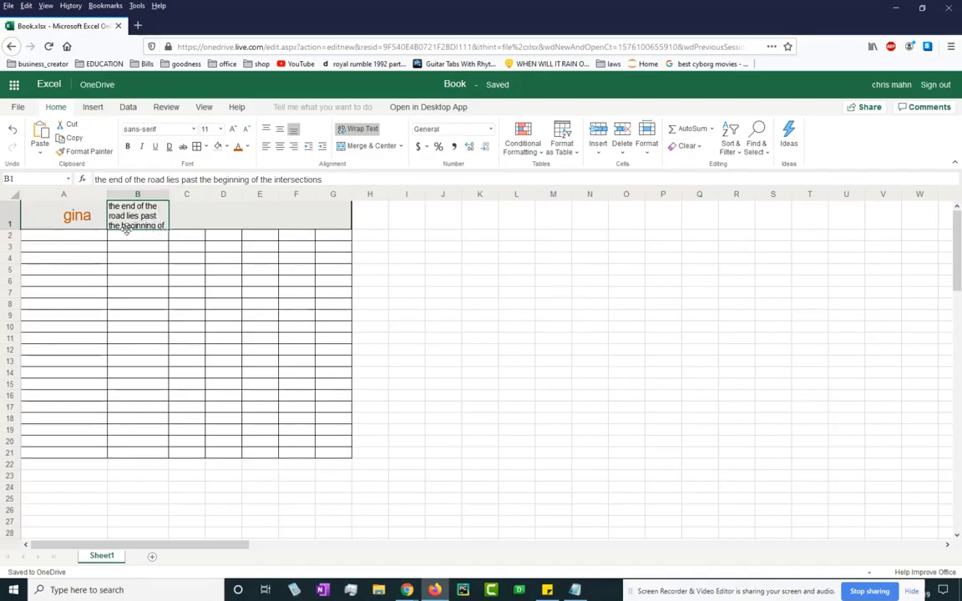
double_click(144, 216)
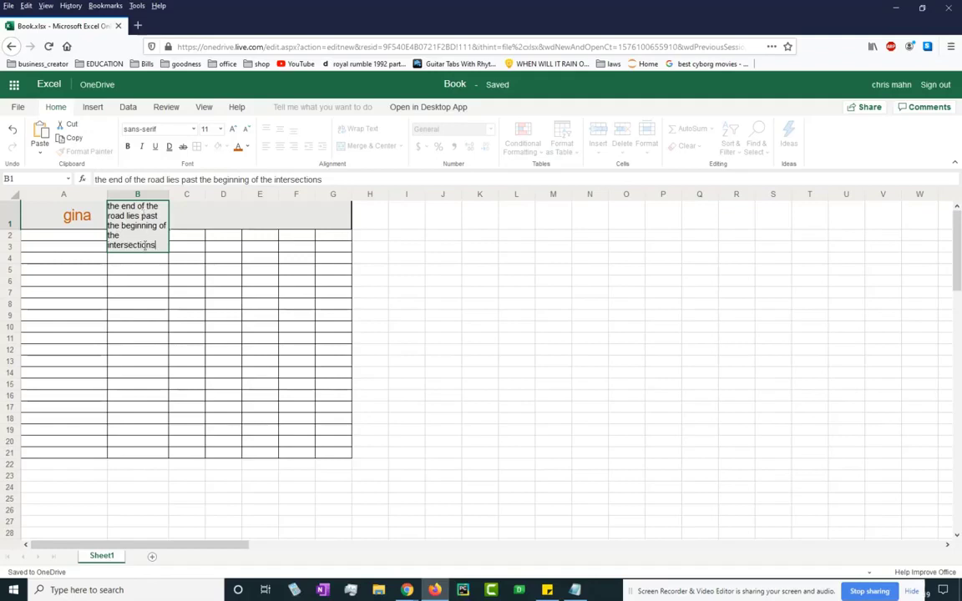
left_click(158, 282)
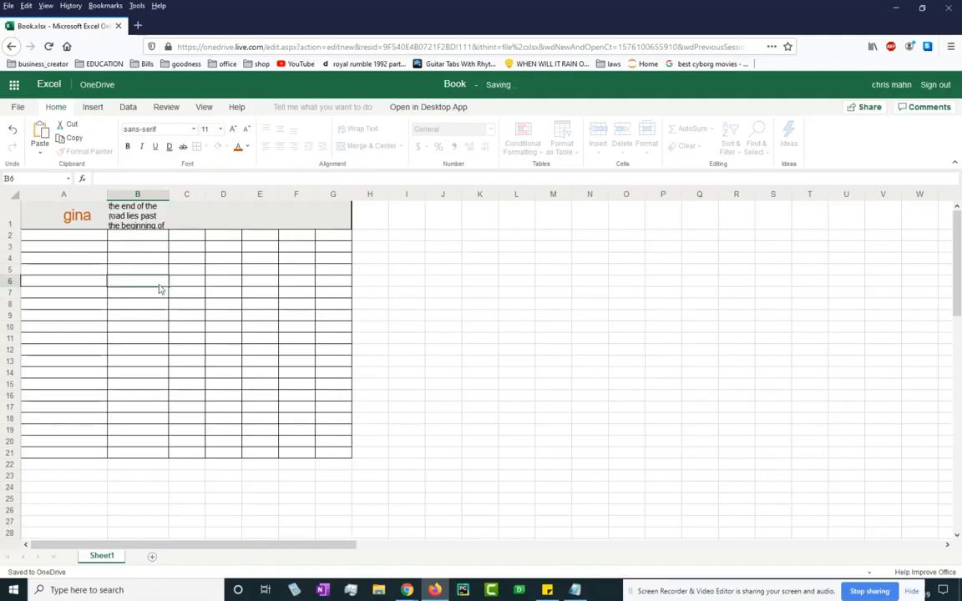
left_click(144, 214)
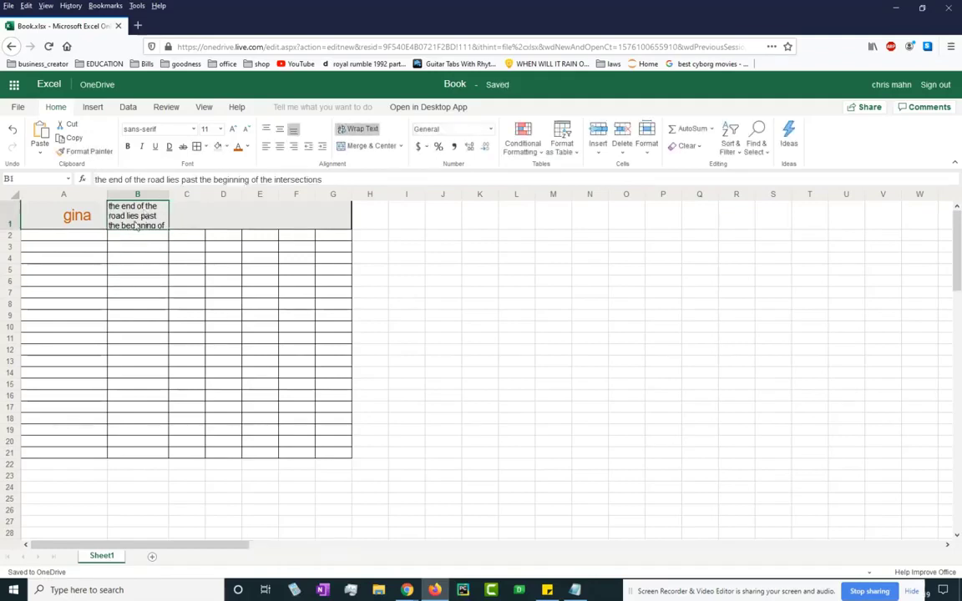
left_click(358, 129)
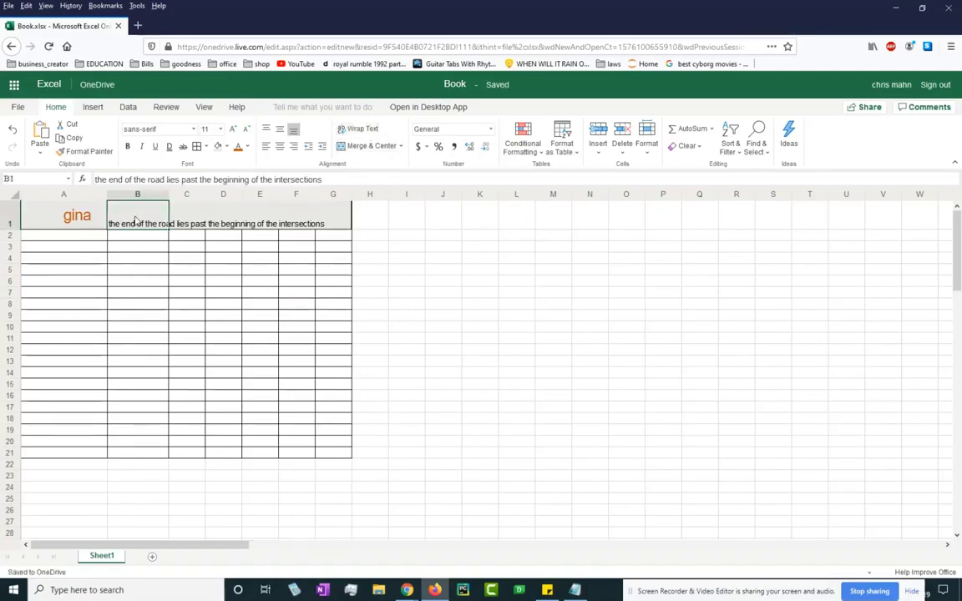
Merge B1:C1 with left alignment and wrapping, then unmerge and unwrap it.
left_click_drag(135, 220, 172, 205)
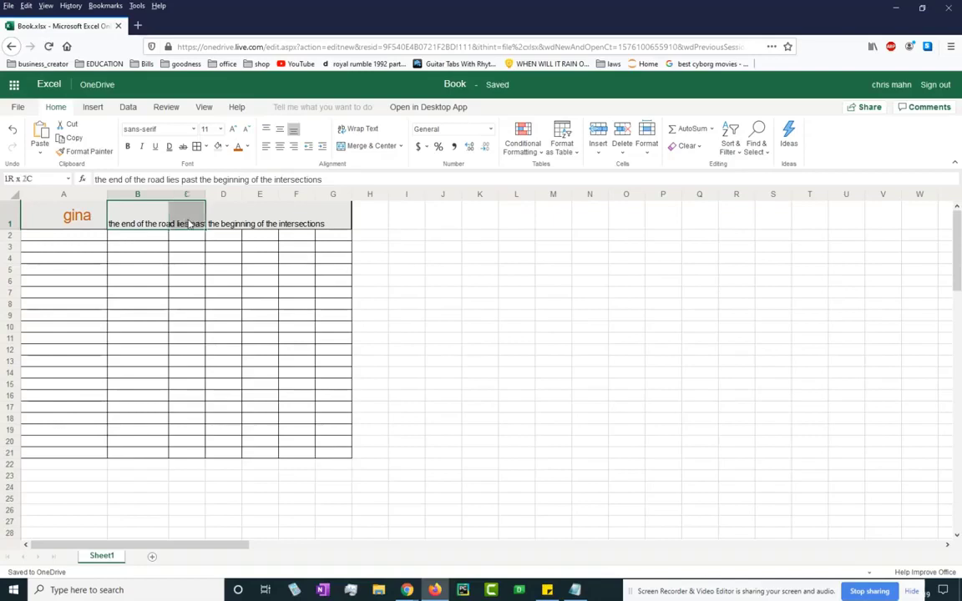
left_click(371, 147)
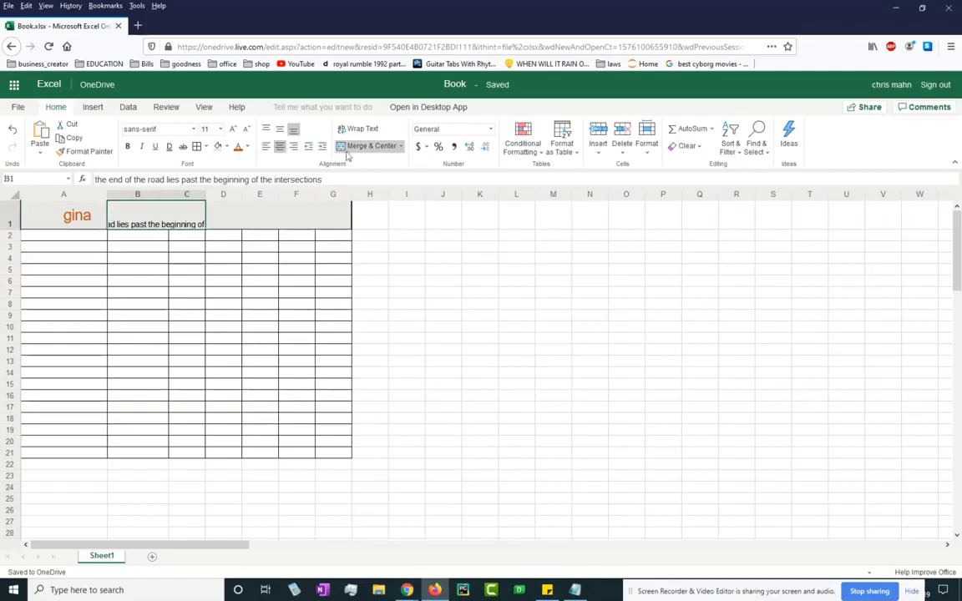
left_click(267, 146)
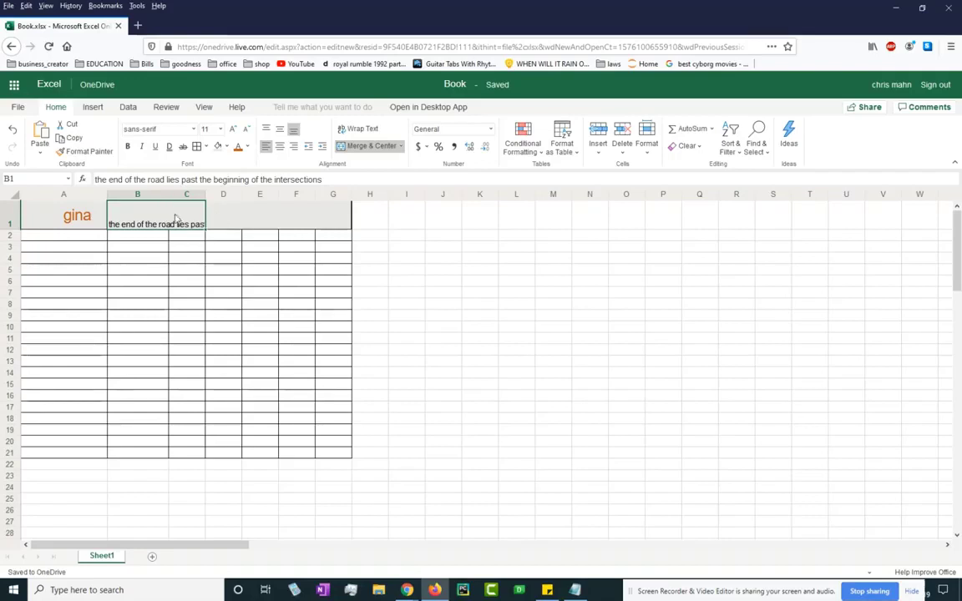
left_click(365, 130)
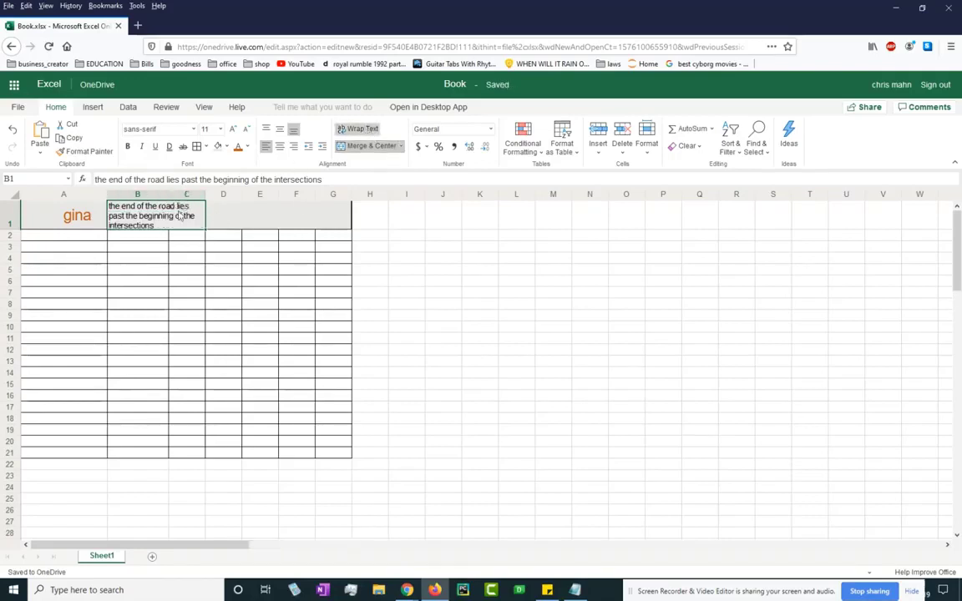
left_click(355, 146)
left_click(228, 281)
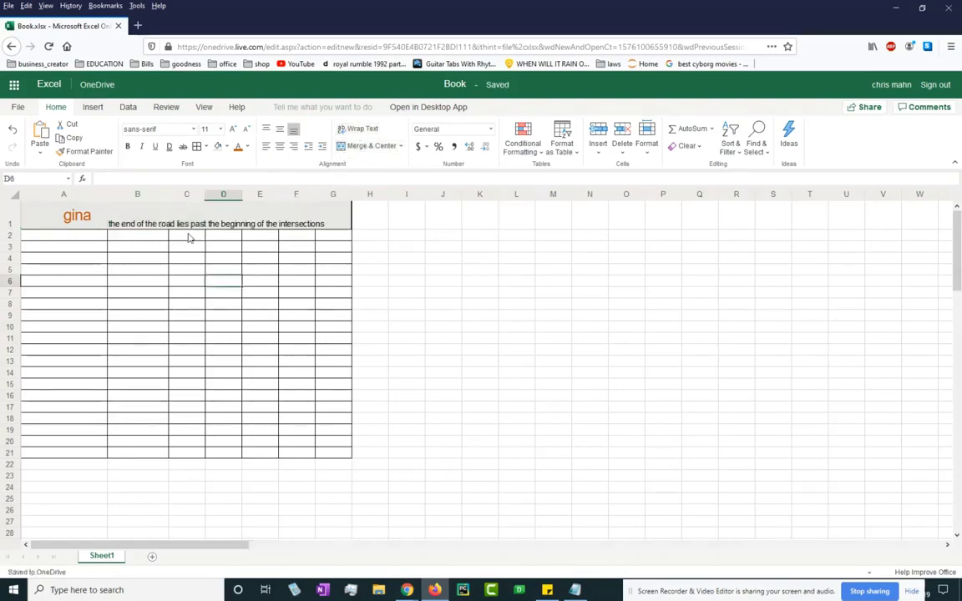
Delete the sentence from B1, leaving it empty.
left_click(184, 223)
left_click(152, 262)
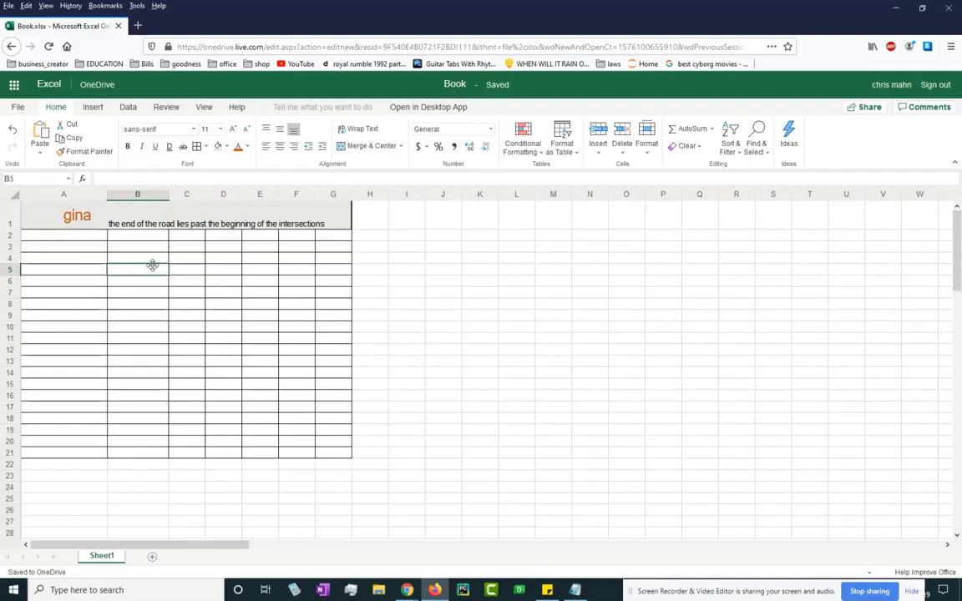
left_click(130, 219)
key("Delete")
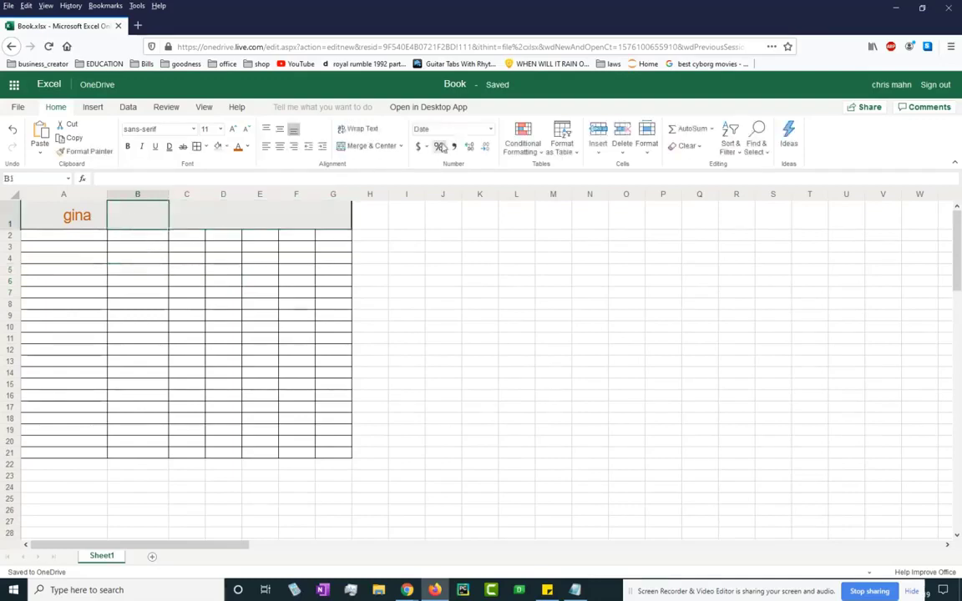
Enter 70 in B1 and format it as Number, then Percentage.
double_click(143, 219)
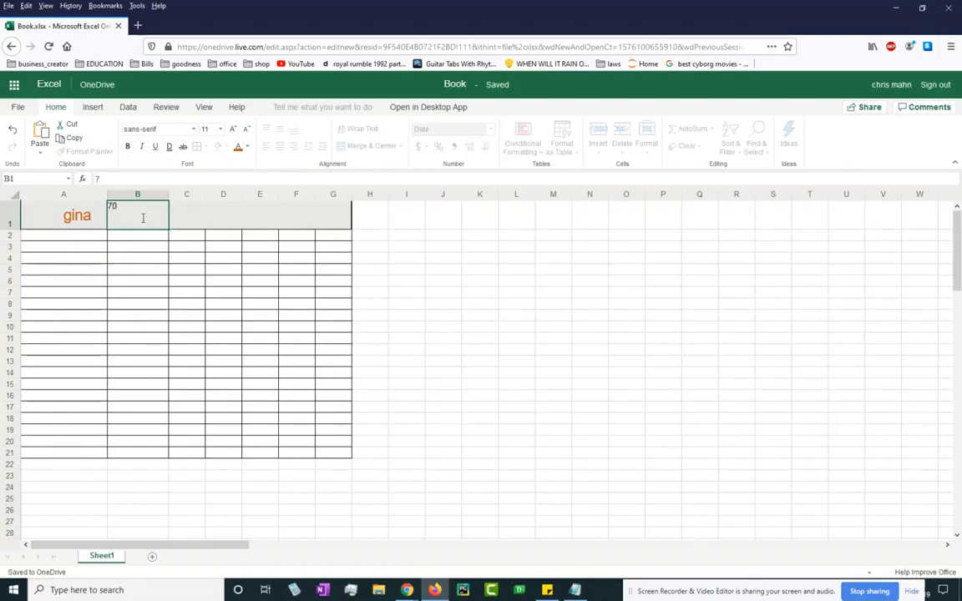
key("Return")
left_click(147, 223)
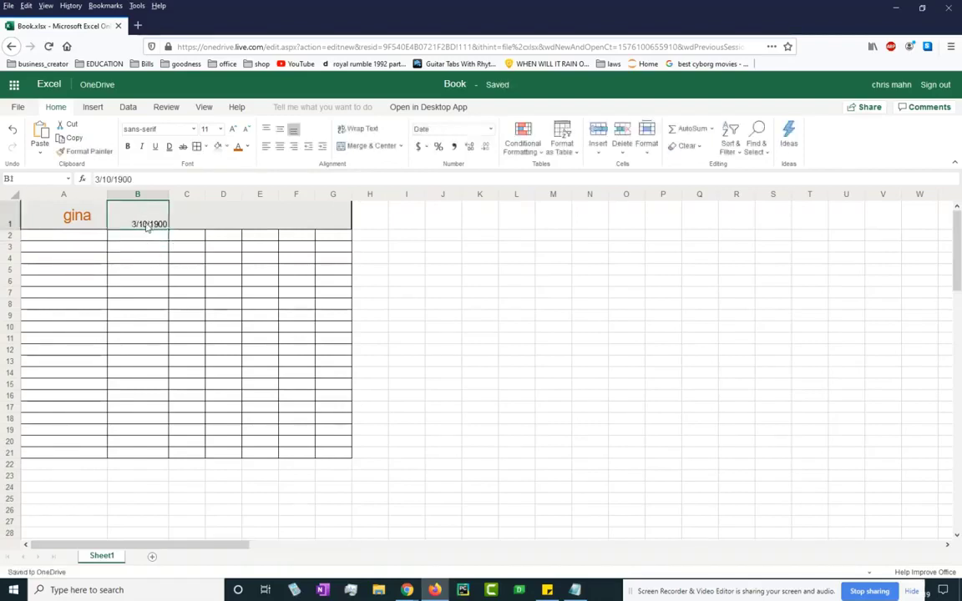
left_click(492, 132)
left_click(430, 174)
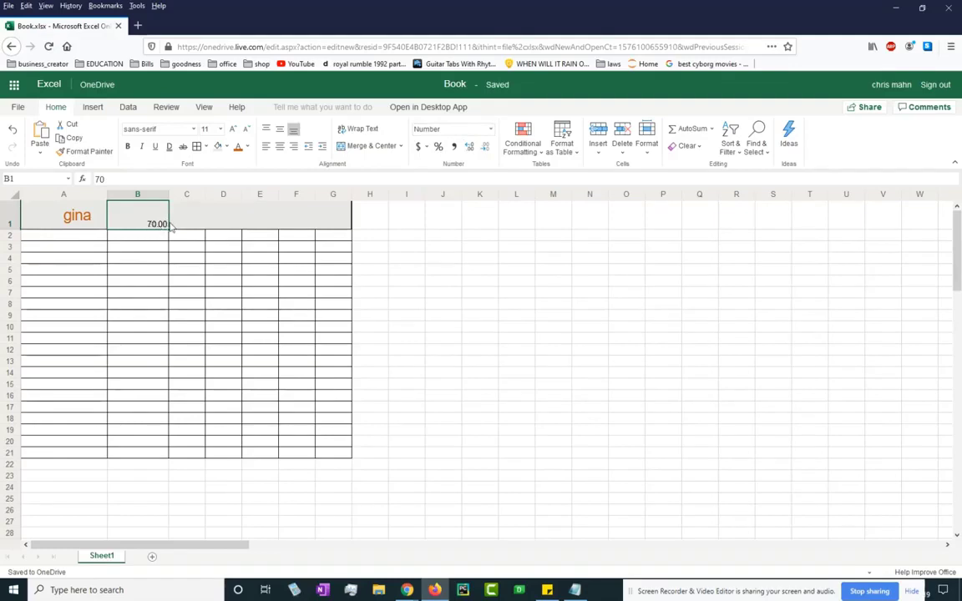
left_click(438, 147)
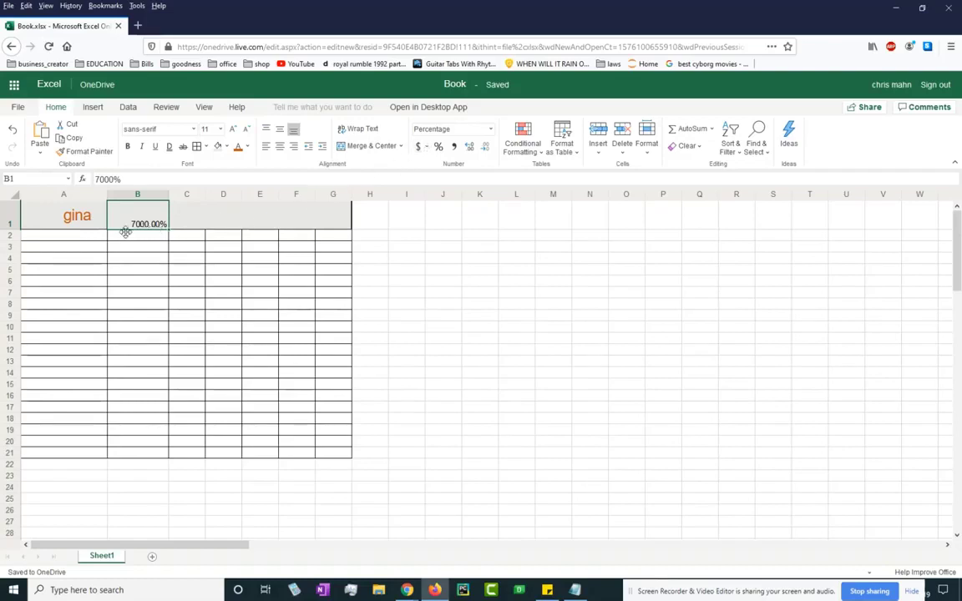
Replace B1's value with 7, shown as 7.00%.
left_click_drag(146, 255, 147, 232)
left_click(148, 228)
double_click(156, 226)
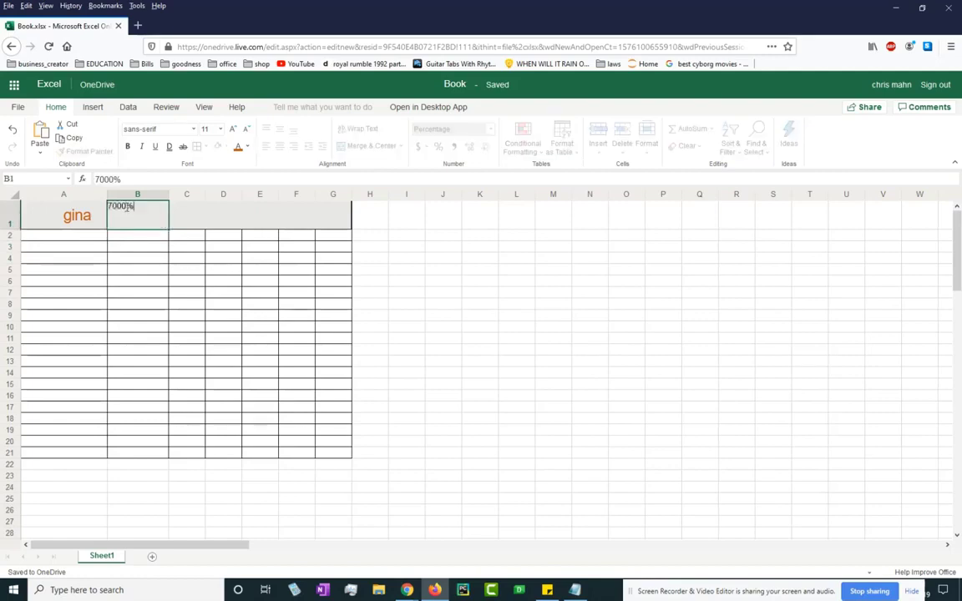
key("BackSpace")
key("BackSpace")
key("BackSpace")
key("BackSpace")
type("7")
key("Return")
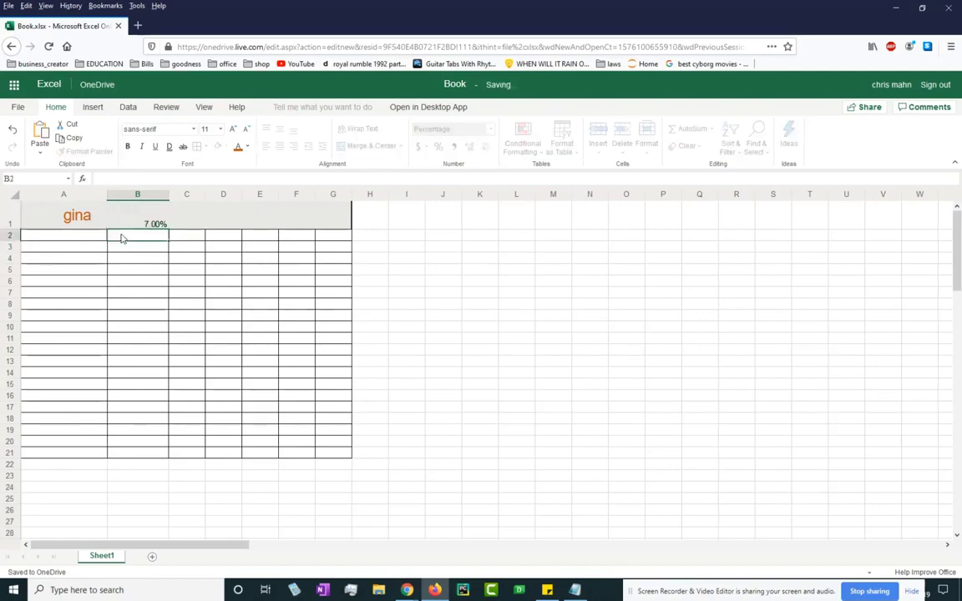
left_click(161, 229)
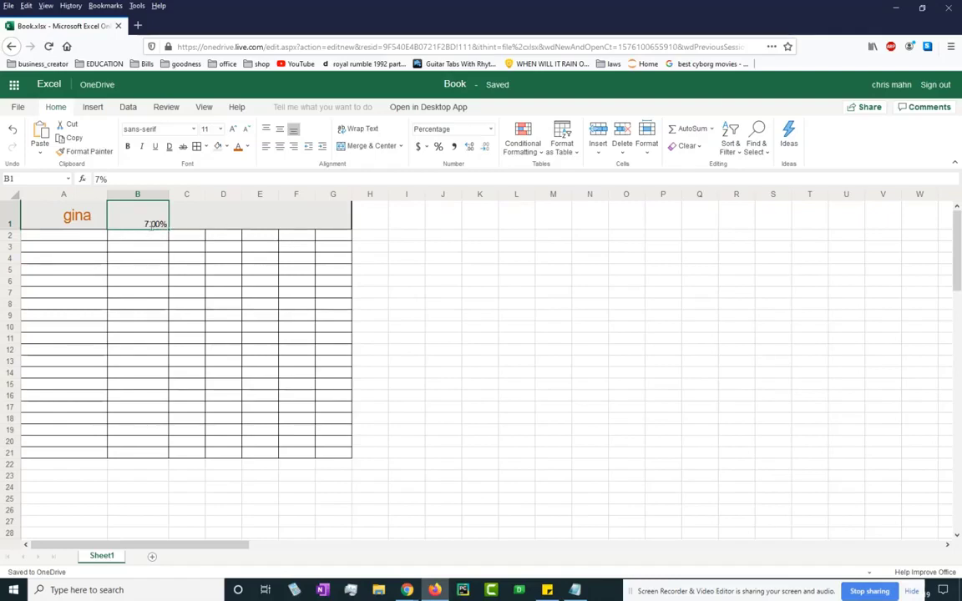
Edit B1's percentage value to 7.7%.
double_click(151, 224)
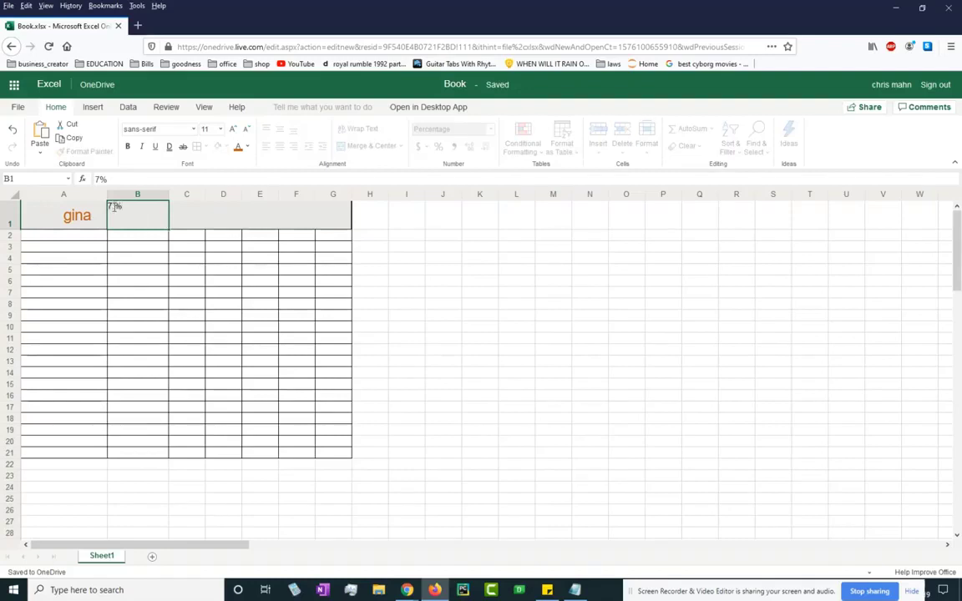
type(".7")
key("Return")
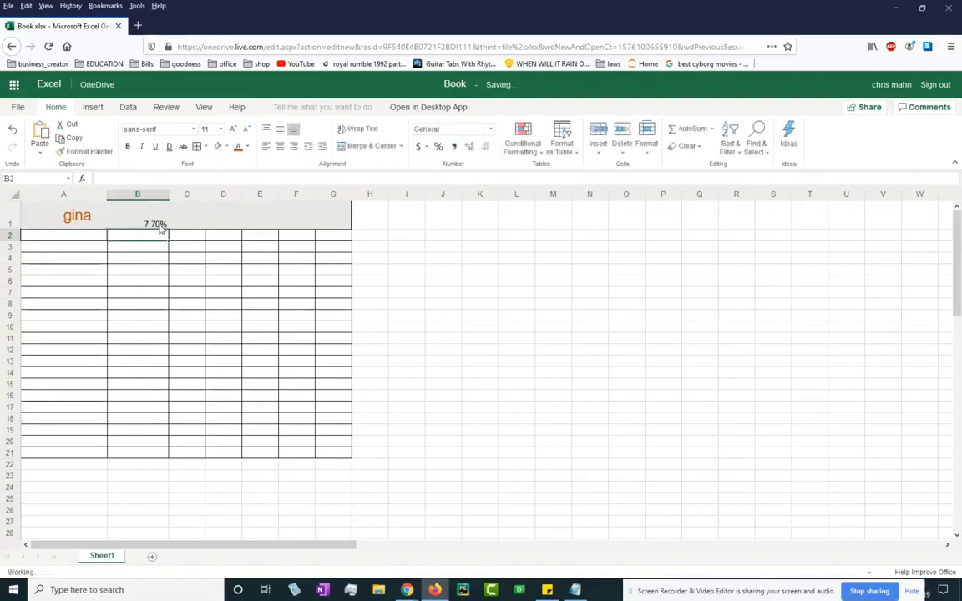
left_click(157, 224)
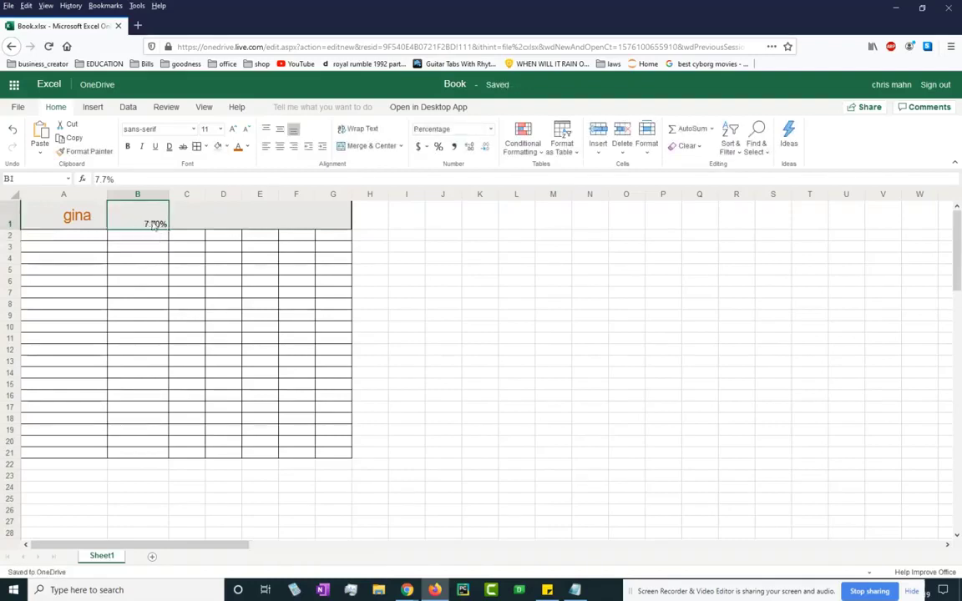
Switch B1 to Number format rounded to one decimal place, showing 0.7.
left_click(439, 148)
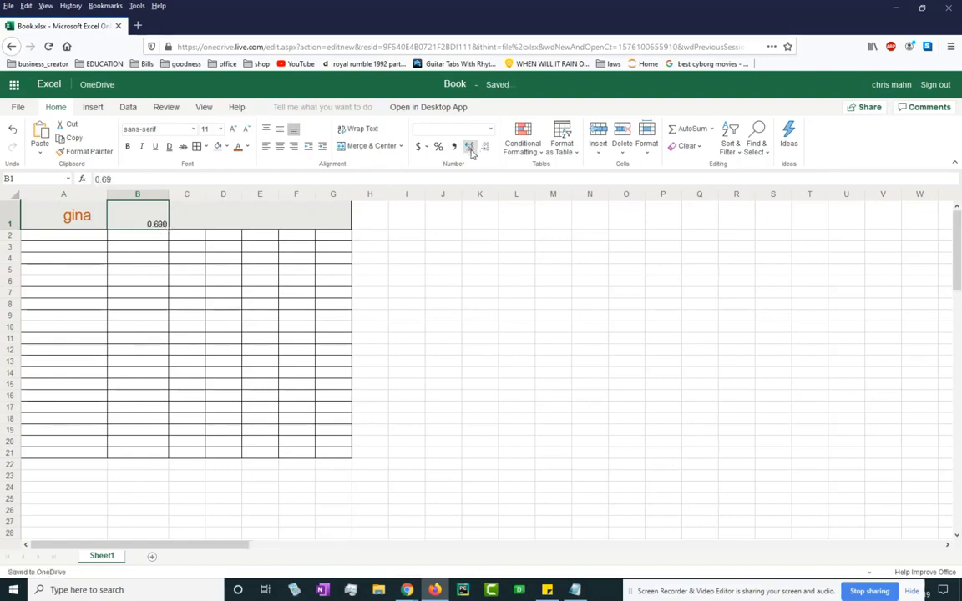
left_click(470, 148)
left_click(485, 147)
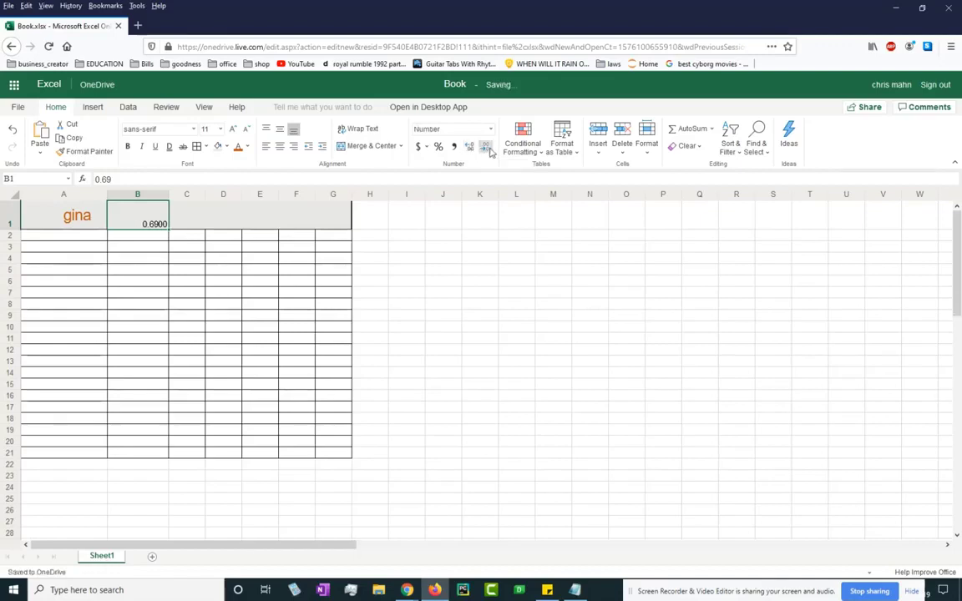
left_click(487, 149)
left_click(487, 148)
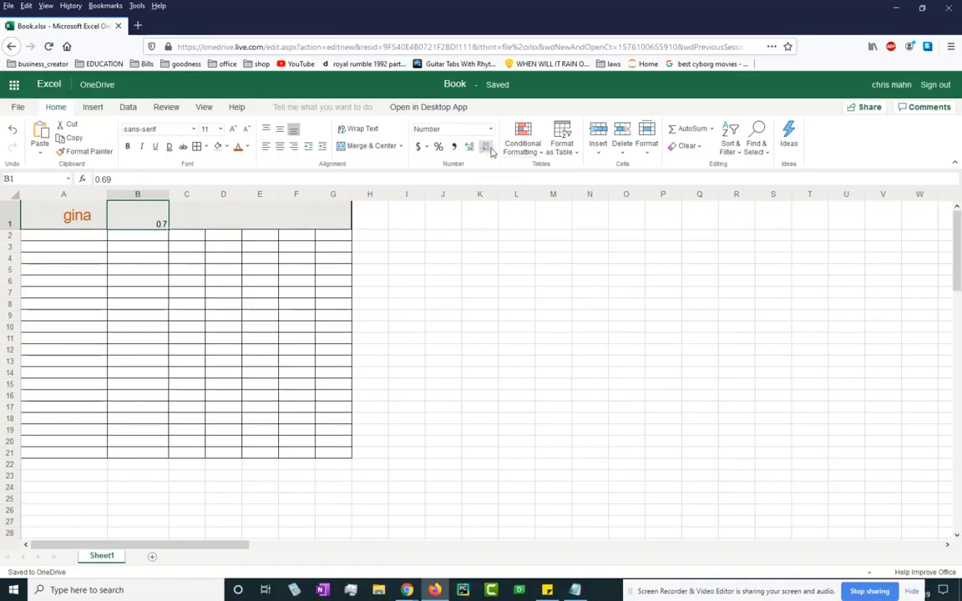
left_click(568, 150)
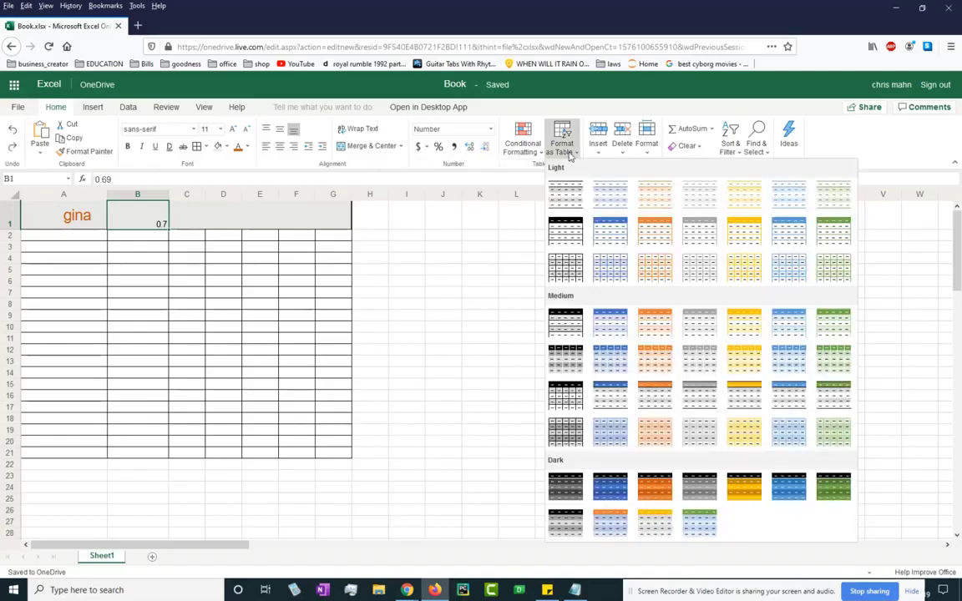
left_click(478, 298)
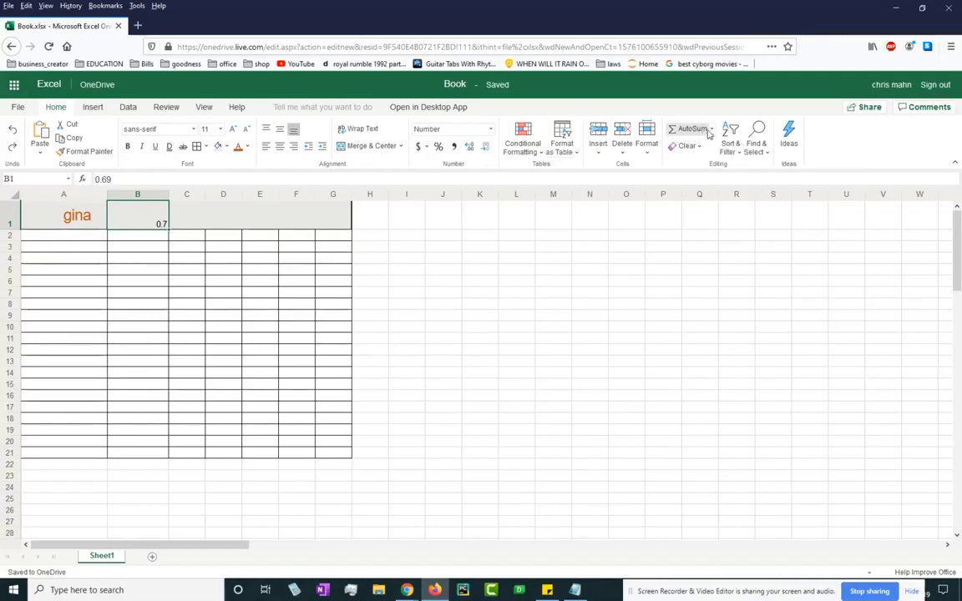
Type the ages 7, 10 and 20 down B2:B4, then go to B21.
left_click(148, 239)
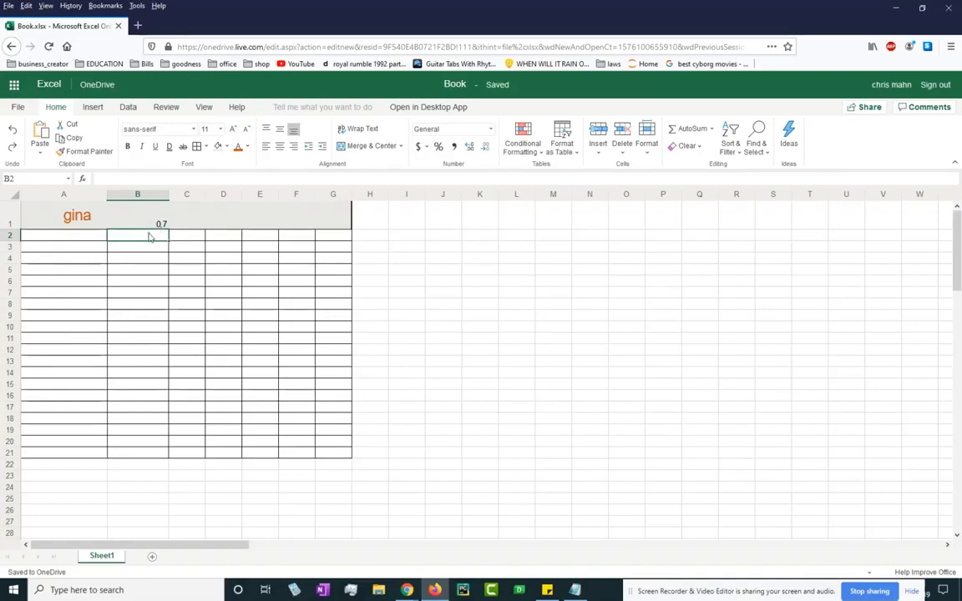
type("7")
key("Return")
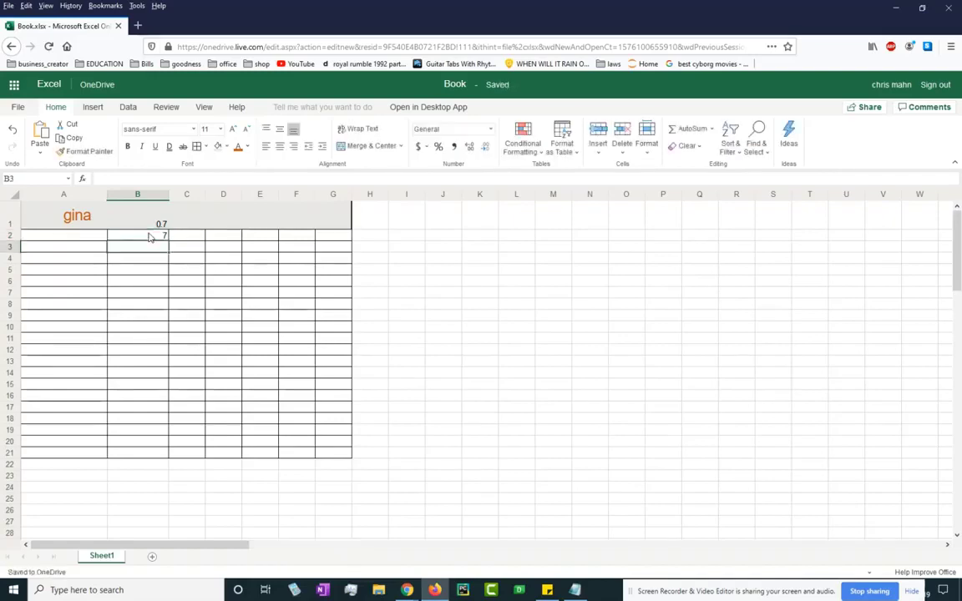
type("10")
key("Return")
type("20")
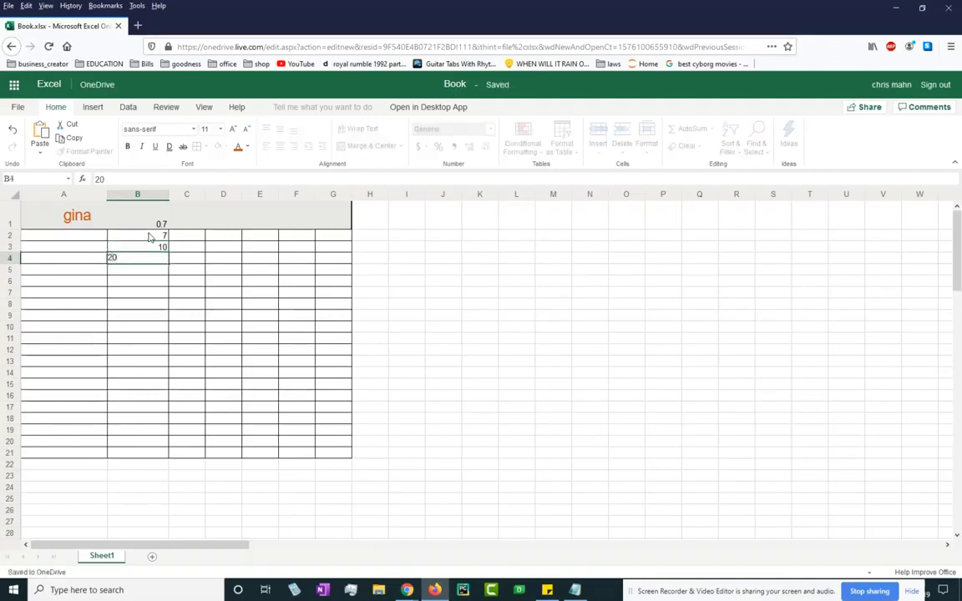
key("Return")
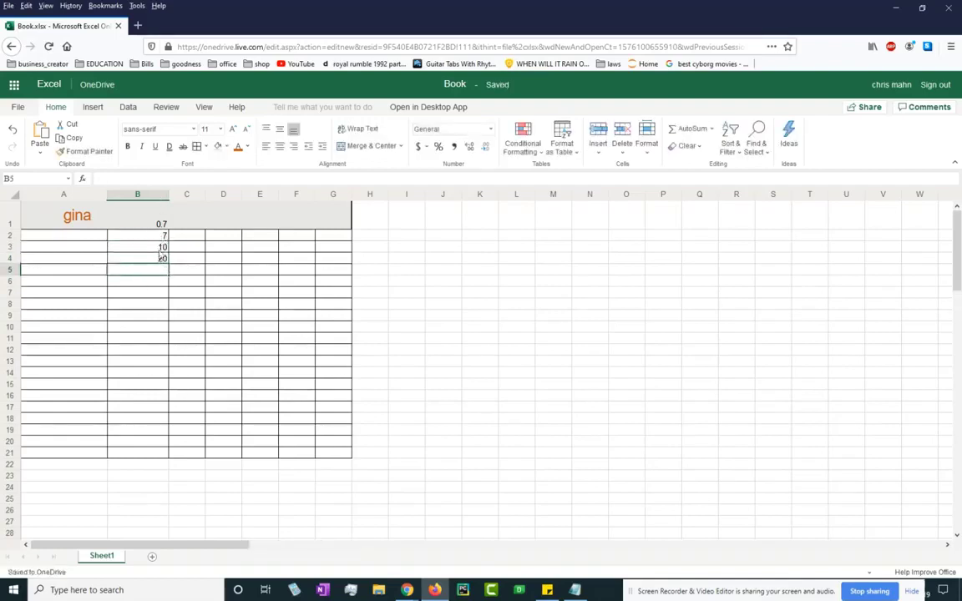
left_click(144, 455)
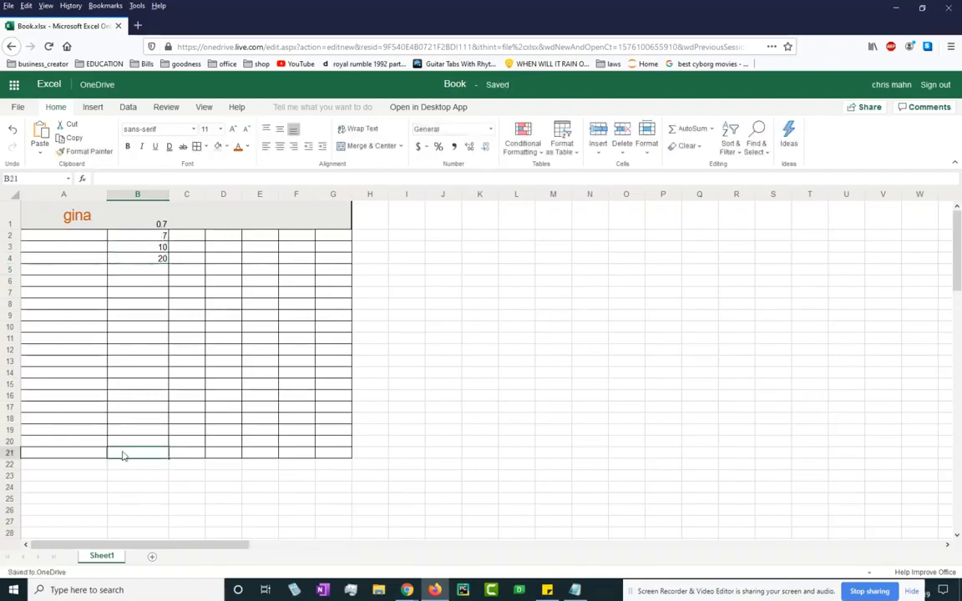
Enter the label Total in cell A21.
left_click(10, 453)
left_click(42, 453)
type("T")
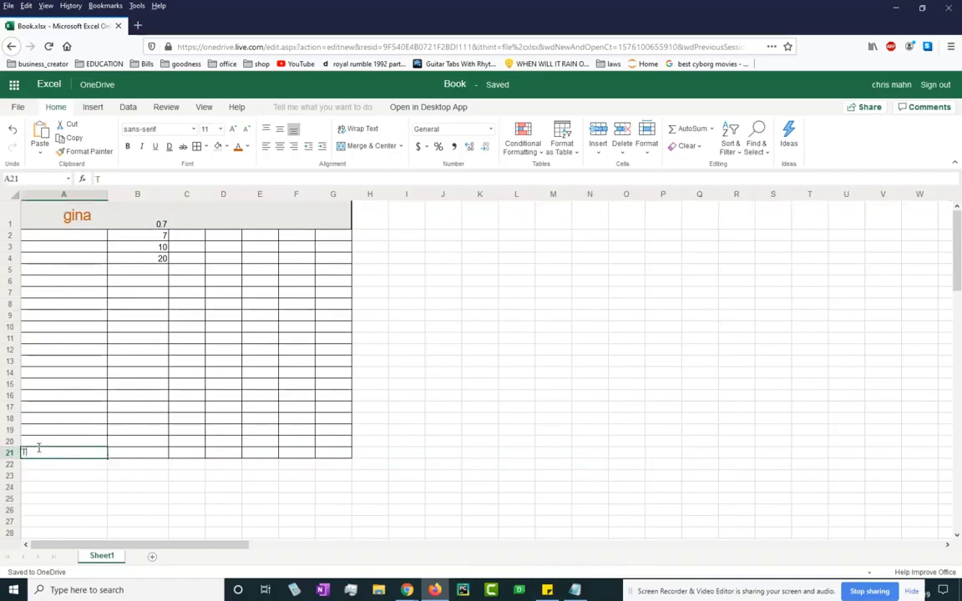
type("otal")
key("Return")
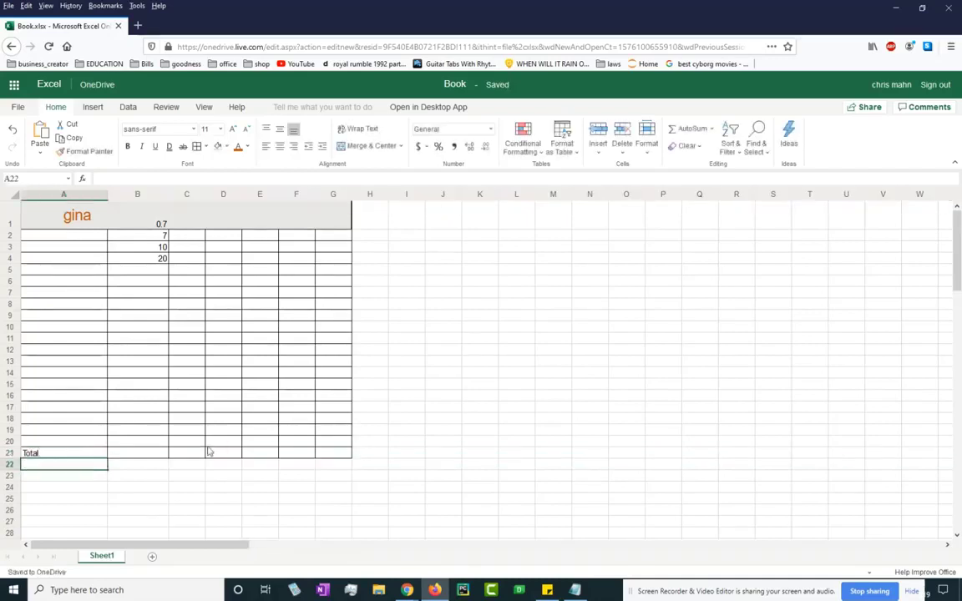
AutoSum the ages in B21 over the range B2:B20, giving 37.
left_click(149, 456)
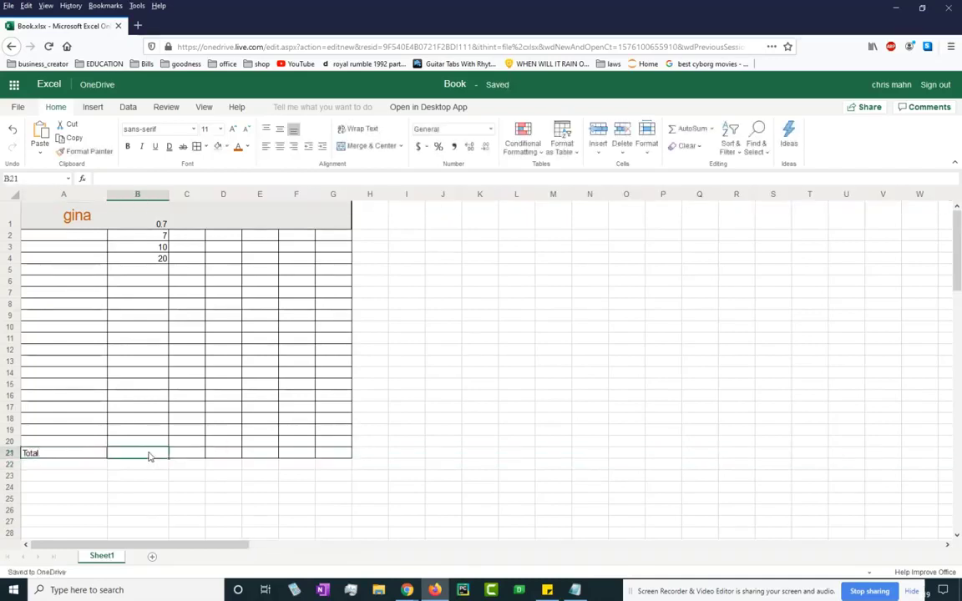
left_click(692, 131)
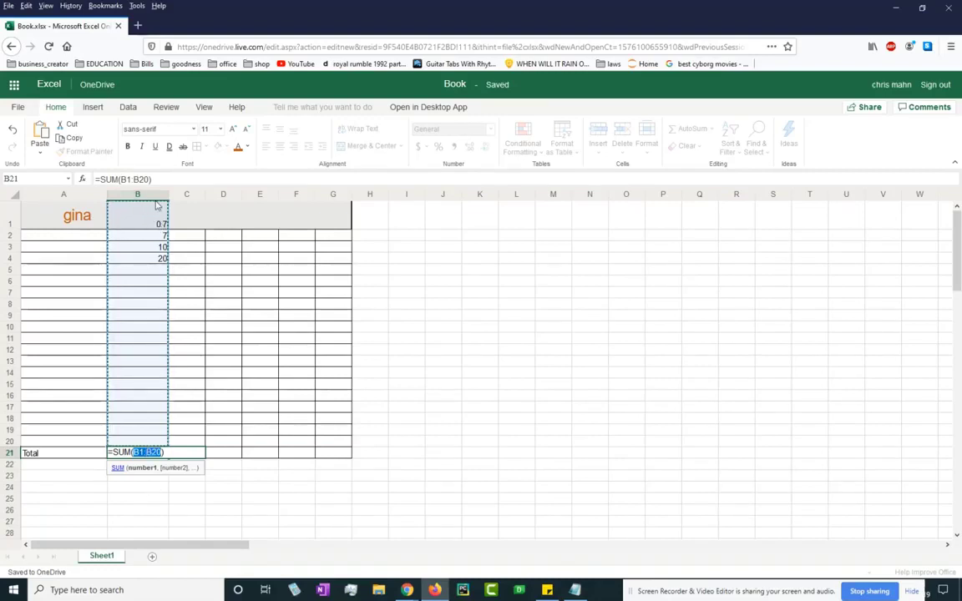
left_click(143, 451)
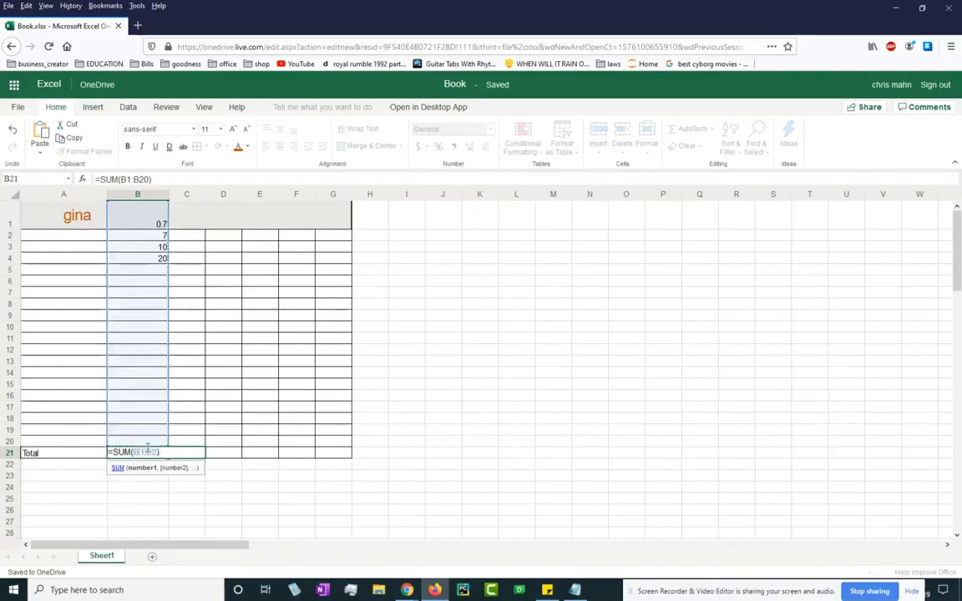
key("BackSpace")
type("2")
left_click(176, 454)
key("Return")
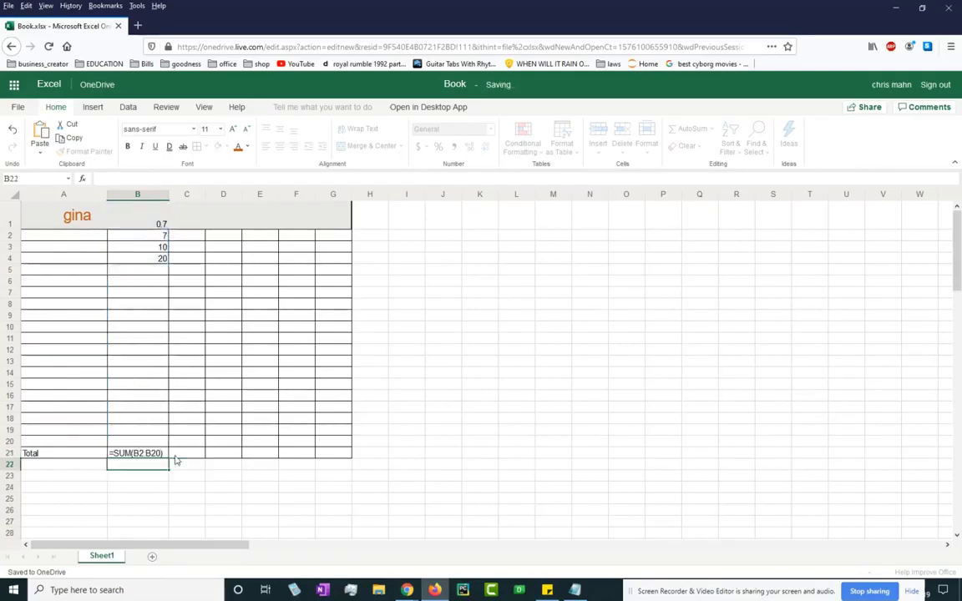
left_click(162, 455)
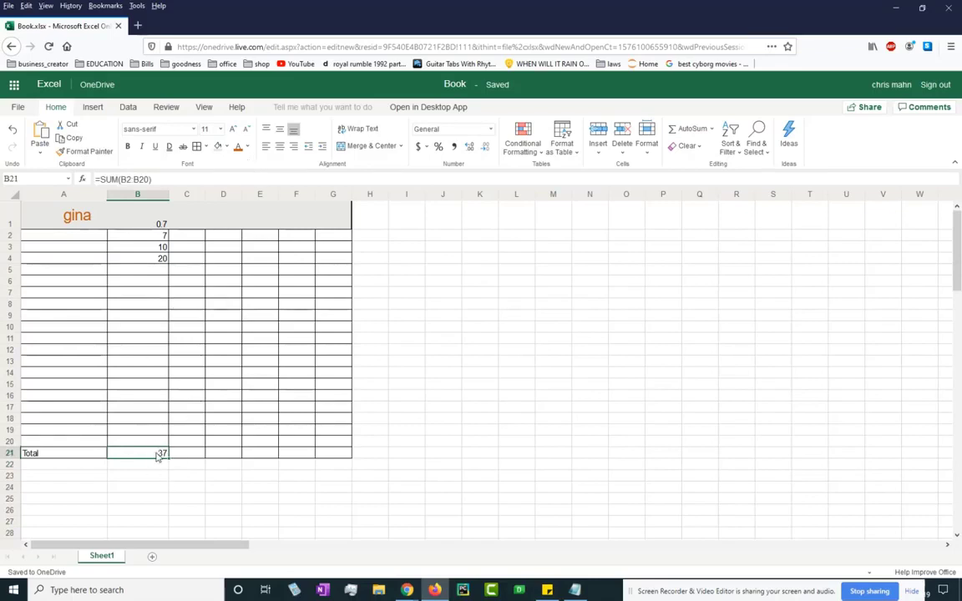
left_click(198, 295)
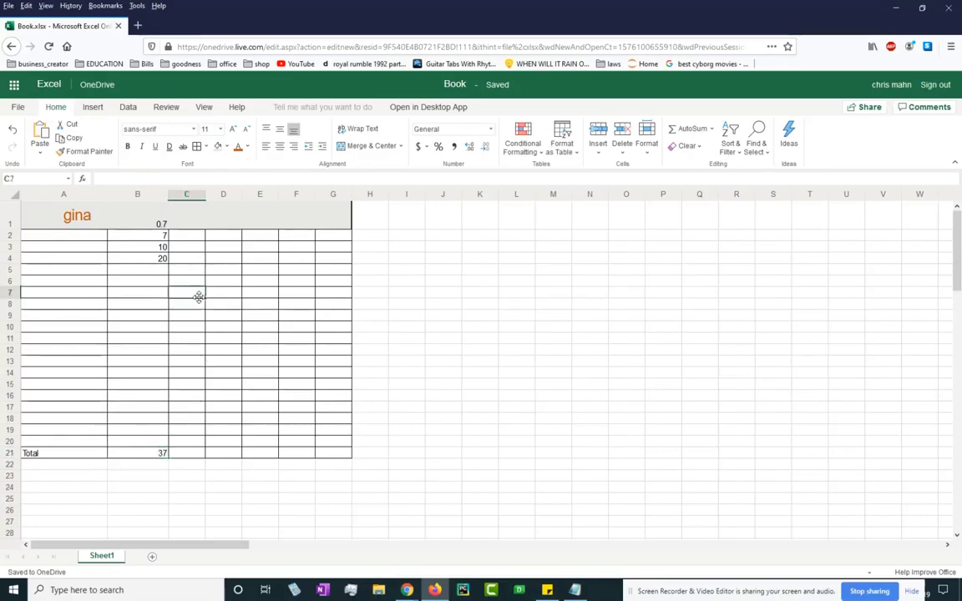
left_click(150, 442)
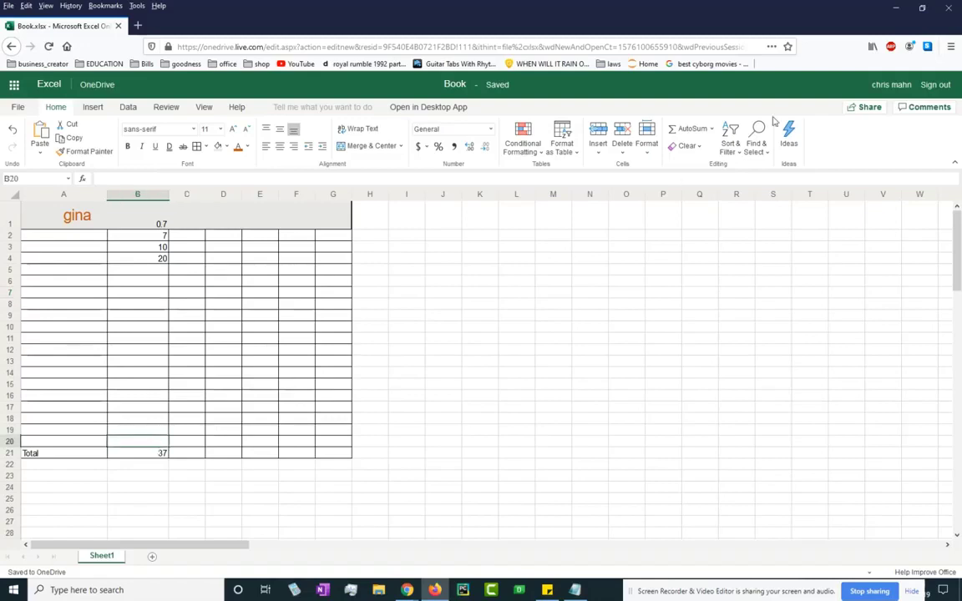
left_click(686, 147)
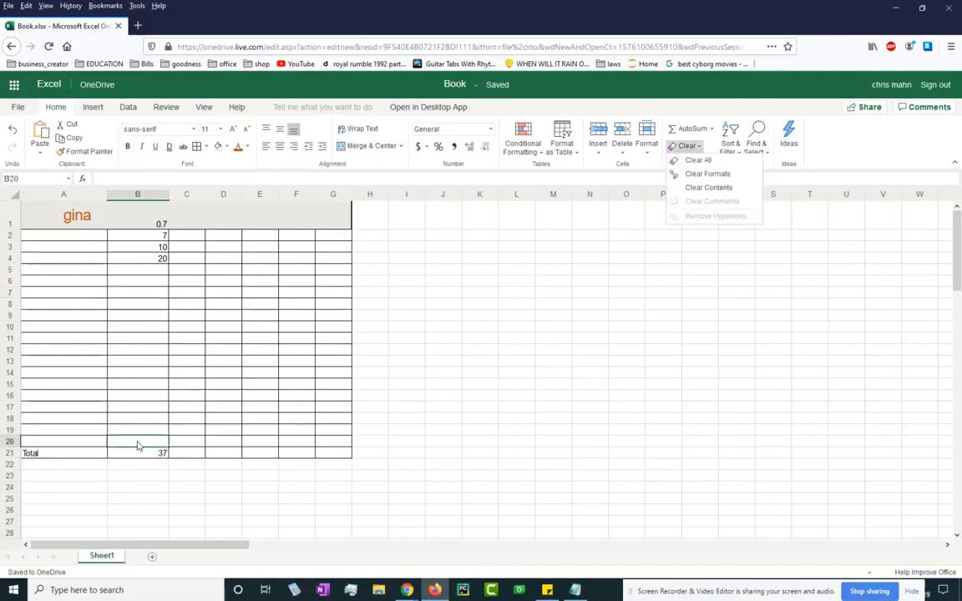
left_click(138, 235)
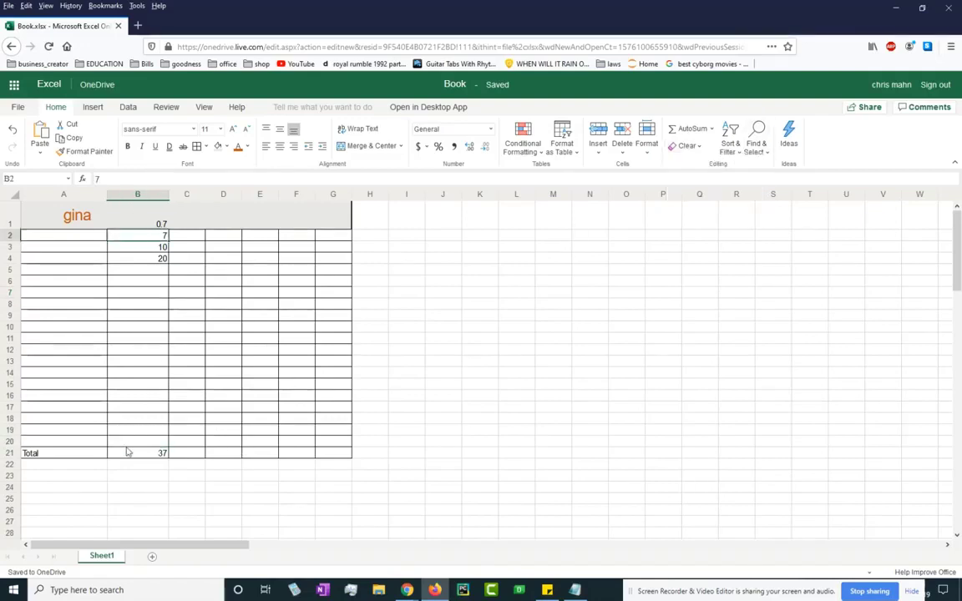
left_click_drag(131, 447, 137, 218)
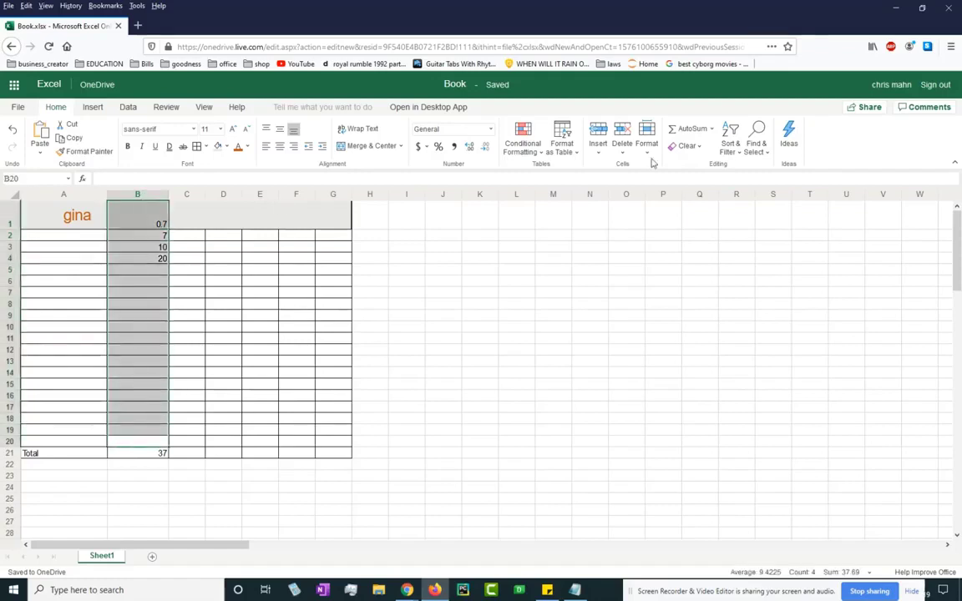
left_click(684, 147)
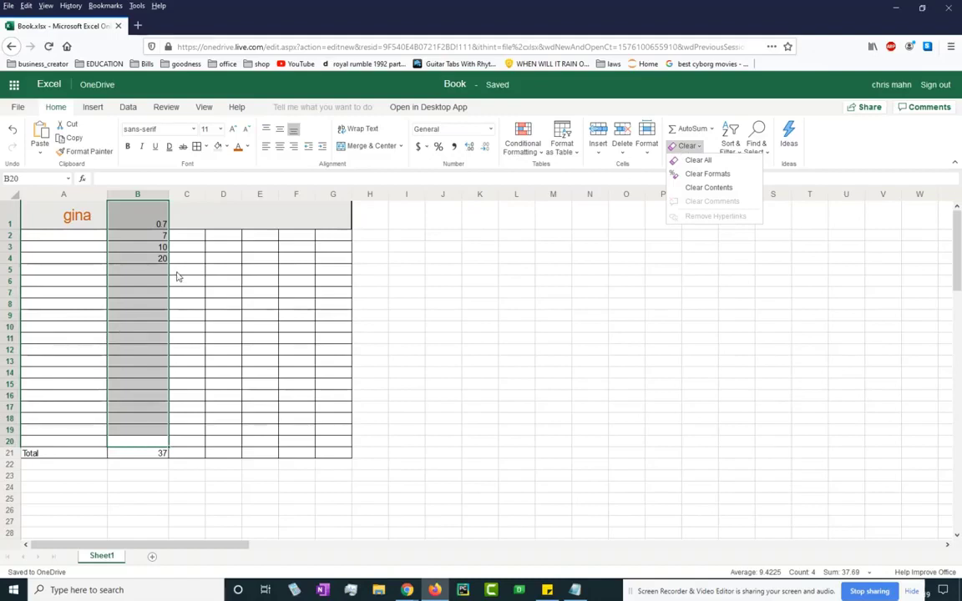
left_click(698, 160)
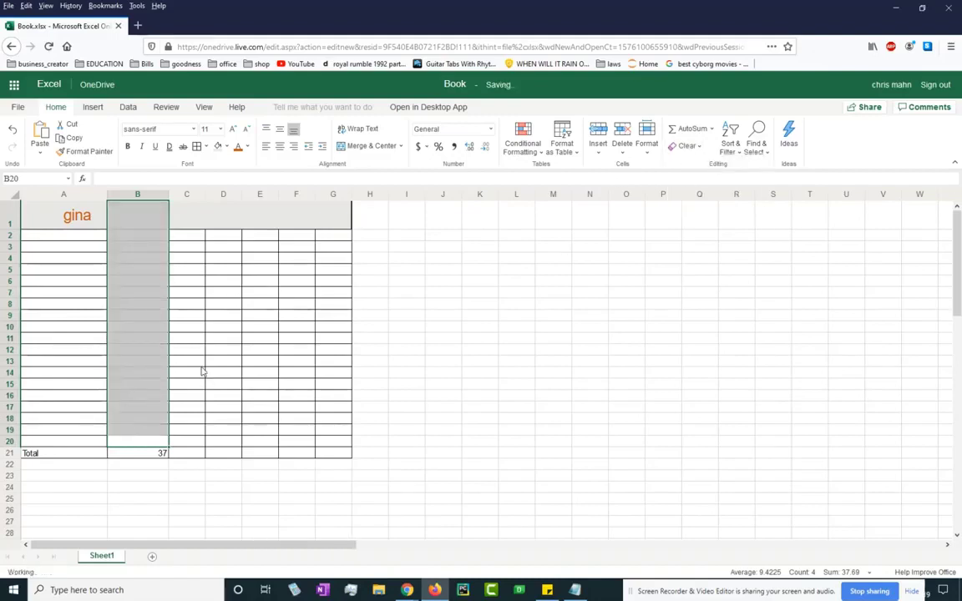
left_click(175, 355)
left_click(140, 347)
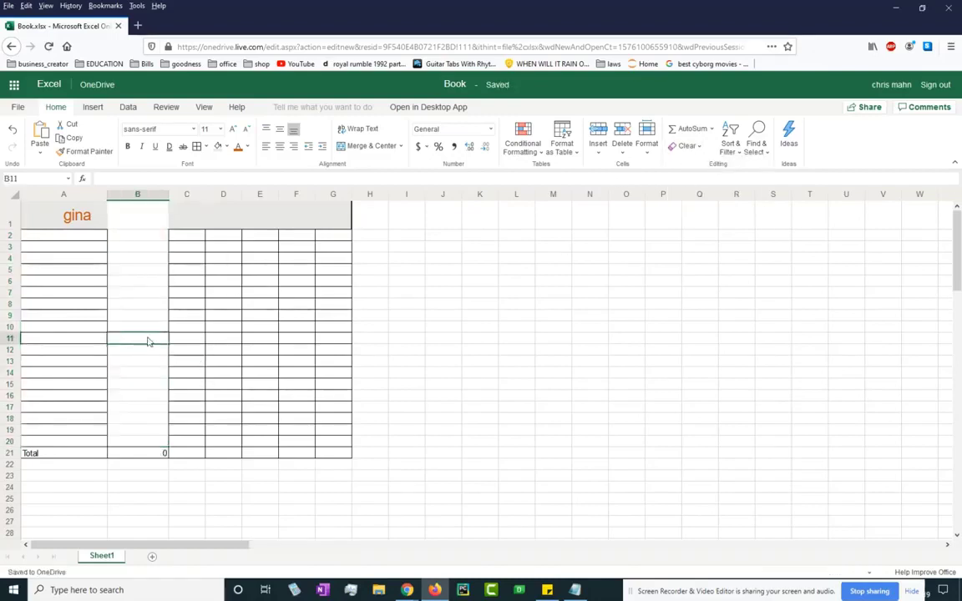
key("ctrl+z")
left_click(199, 336)
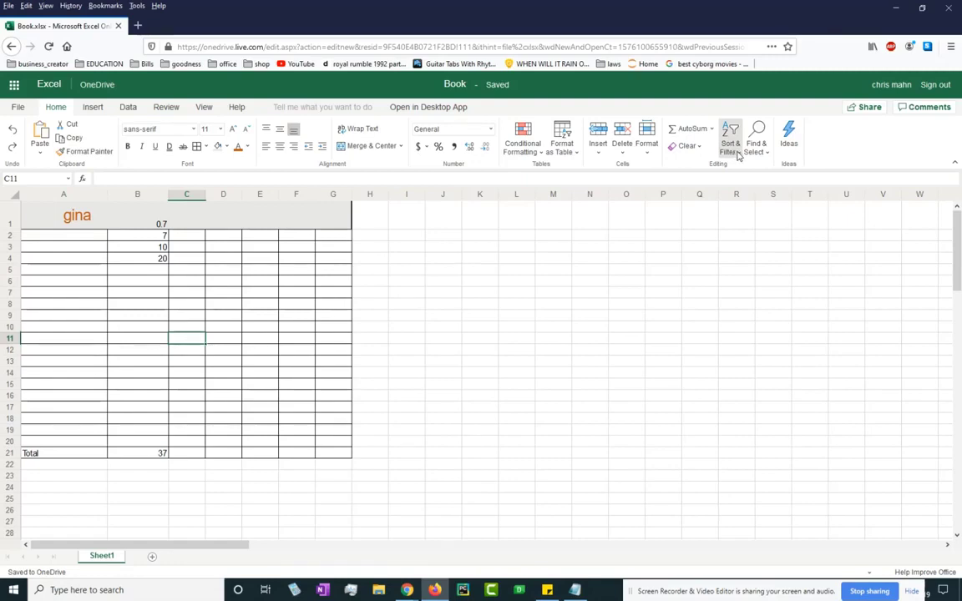
Insert the cache dollar-bills image from the Pictures folder at cell E5.
left_click(506, 292)
left_click(94, 108)
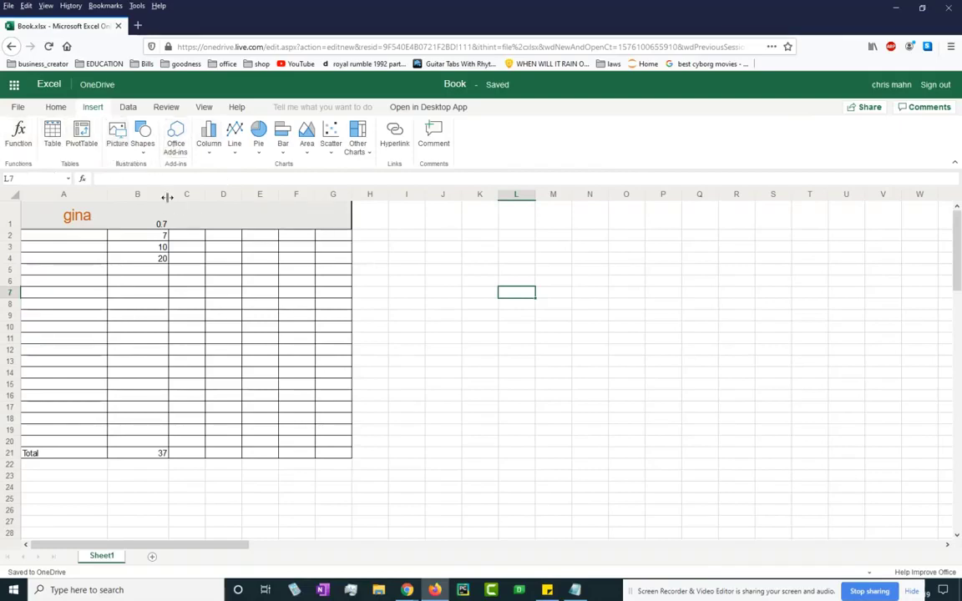
left_click(259, 269)
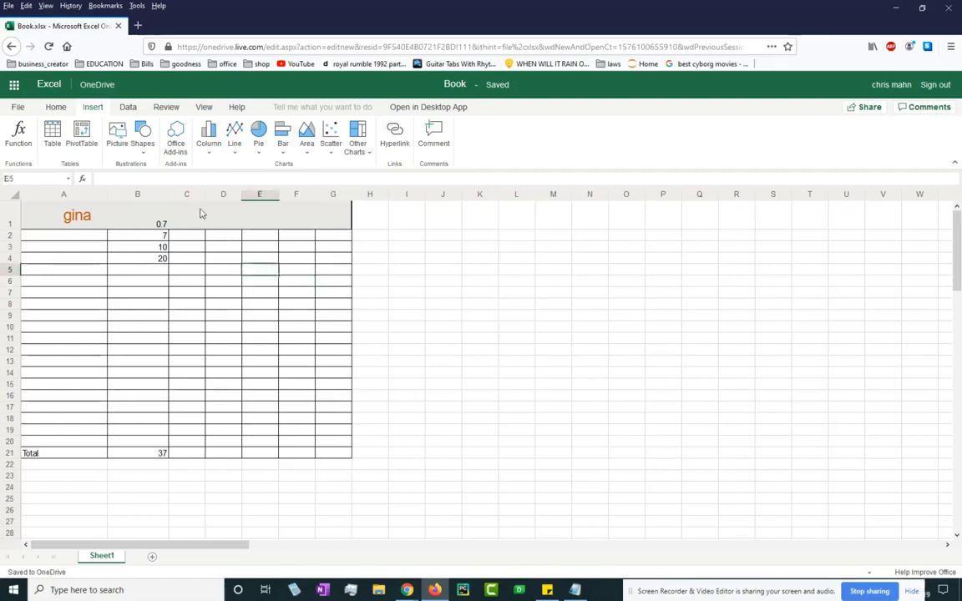
left_click(117, 134)
left_click(398, 348)
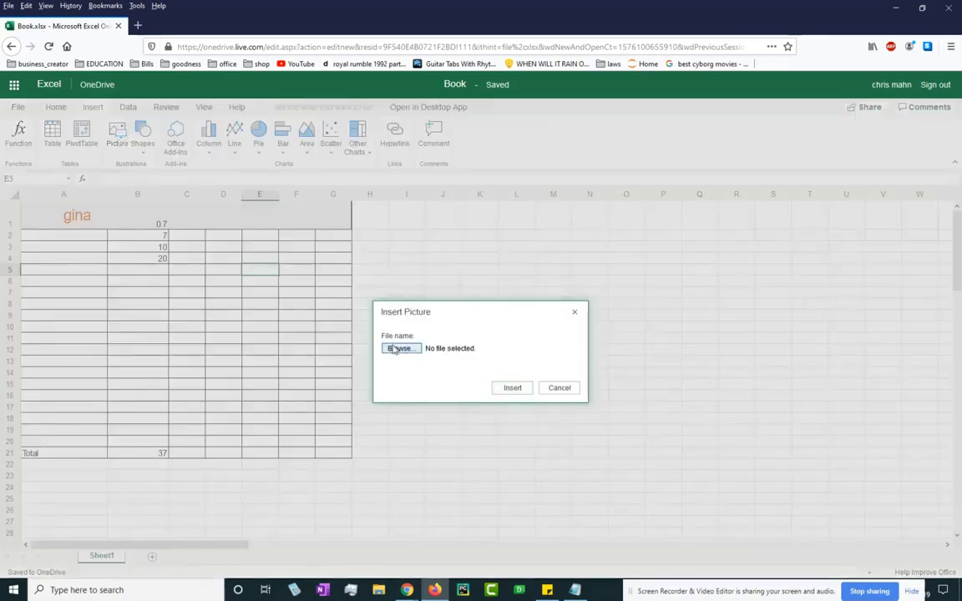
left_click(407, 254)
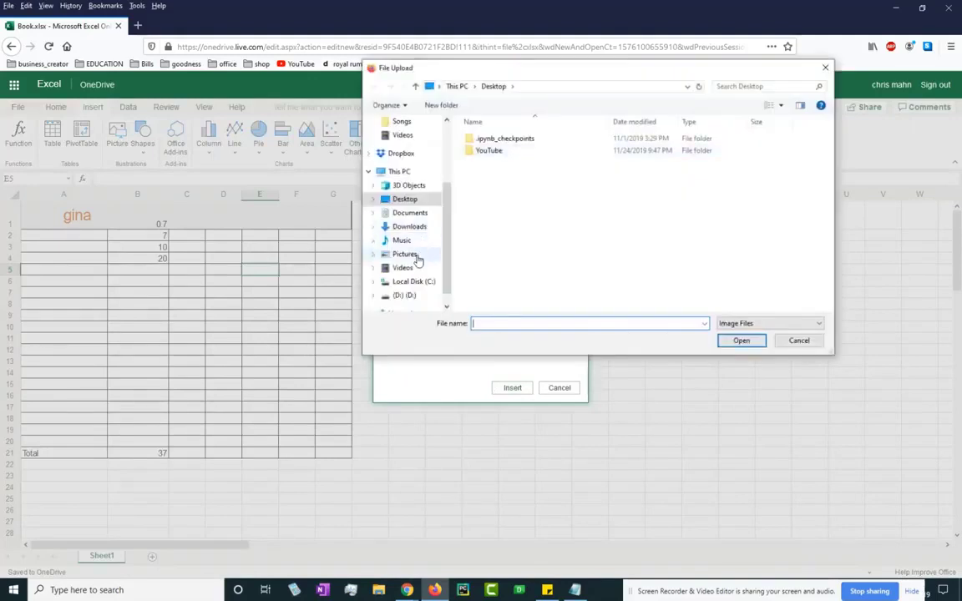
left_click(710, 224)
left_click(746, 341)
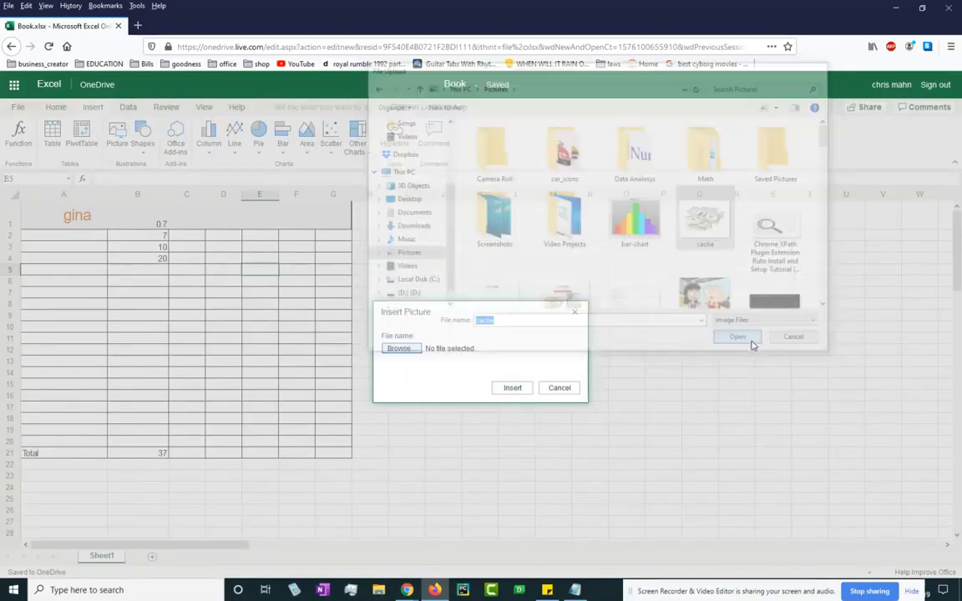
left_click(511, 389)
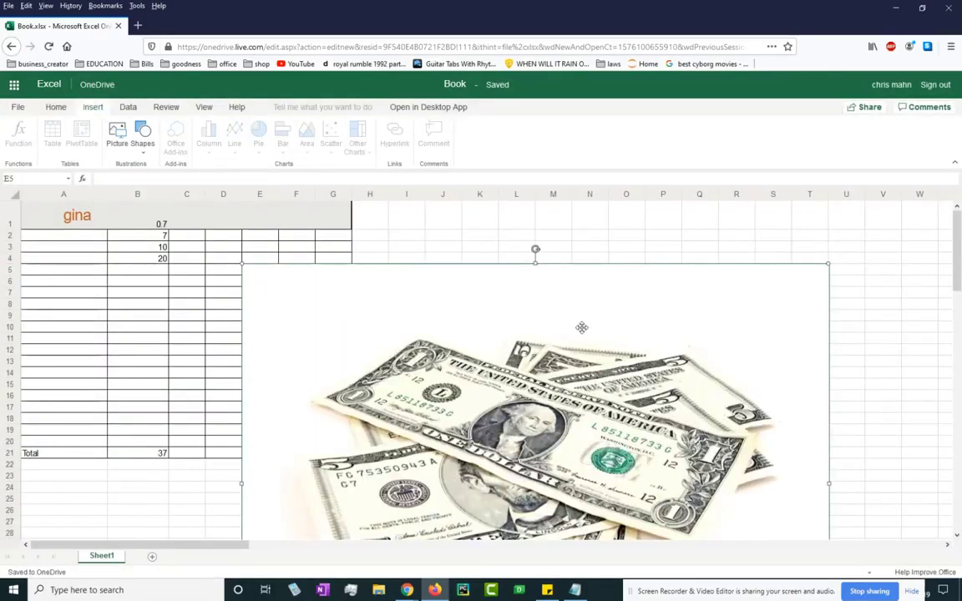
Shrink the picture to about half size so it fits roughly E5:G12.
scroll(582, 327, "down", 10)
scroll(628, 342, "up", 5)
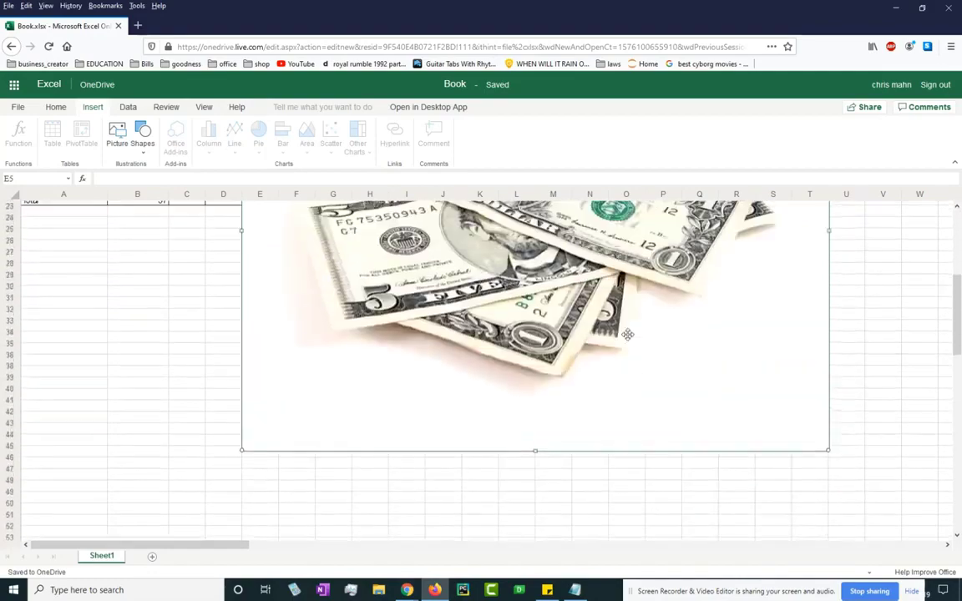
scroll(790, 466, "up", 3)
scroll(790, 451, "down", 3)
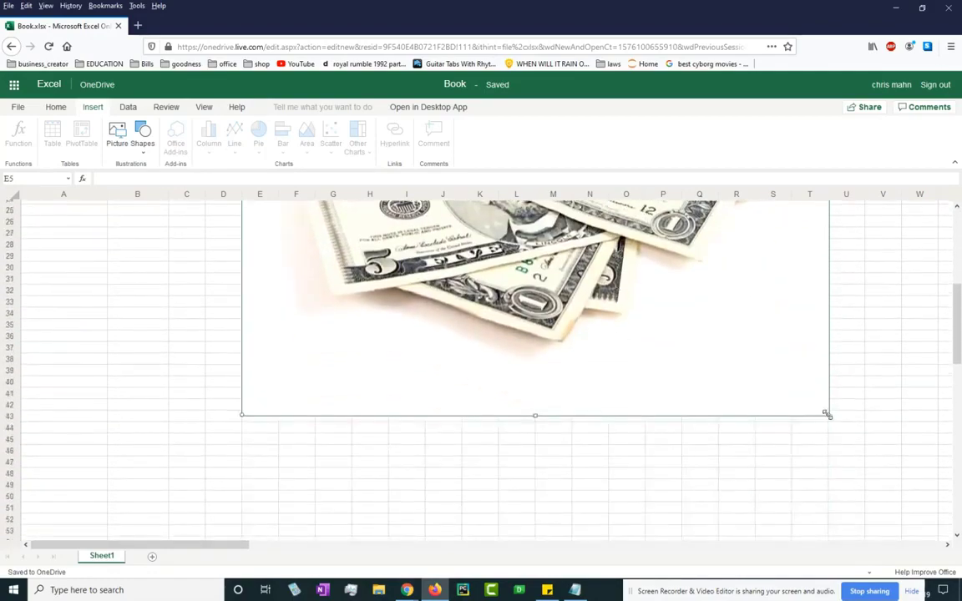
left_click_drag(828, 416, 477, 196)
scroll(452, 300, "up", 3)
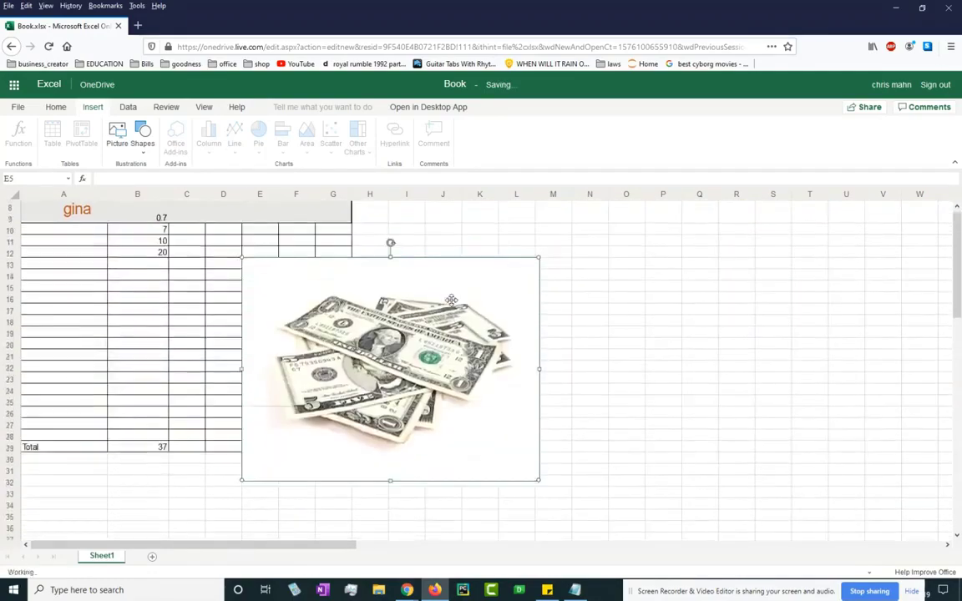
left_click_drag(539, 486, 359, 350)
left_click(482, 375)
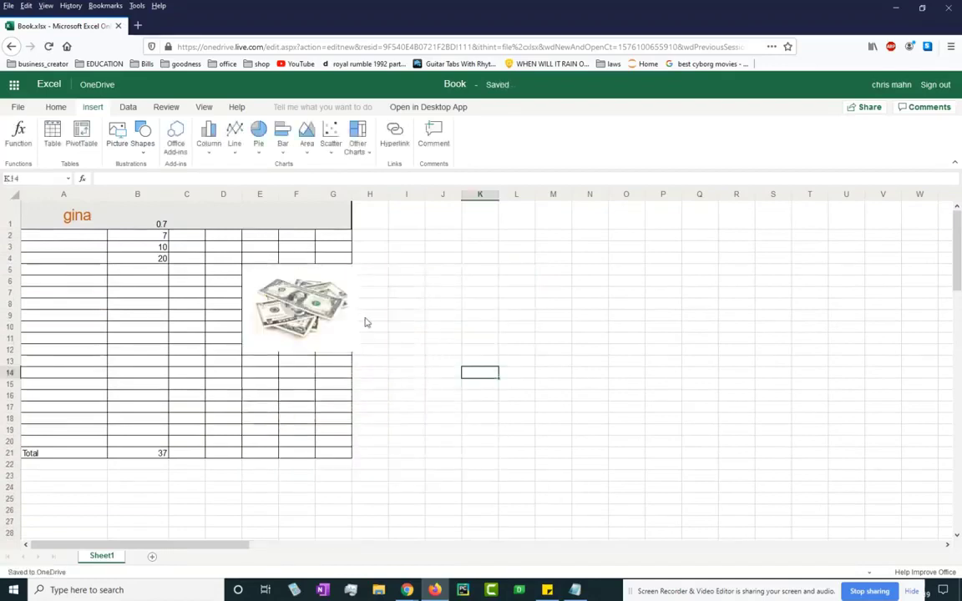
left_click(440, 327)
left_click(307, 304)
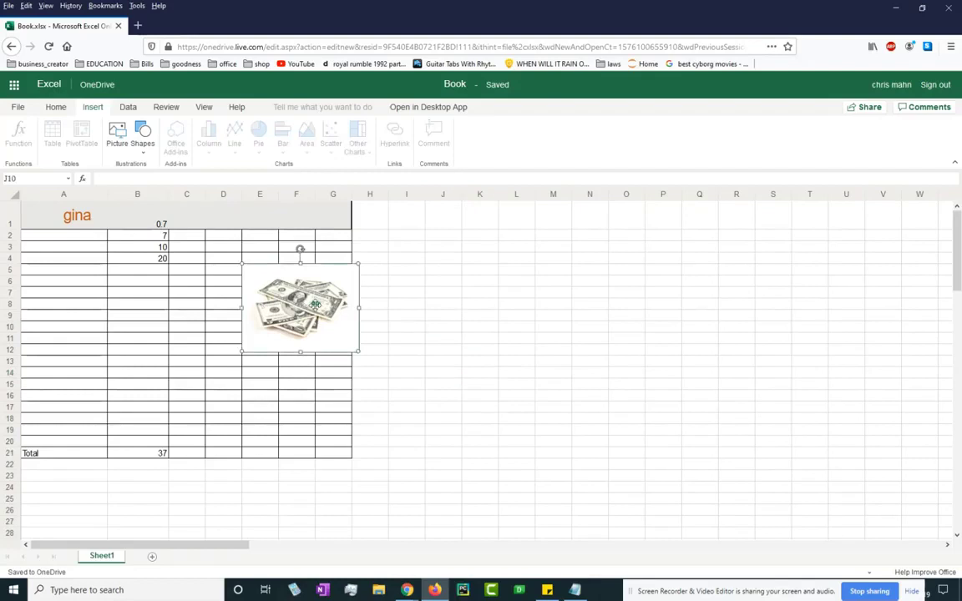
left_click(523, 326)
left_click(152, 305)
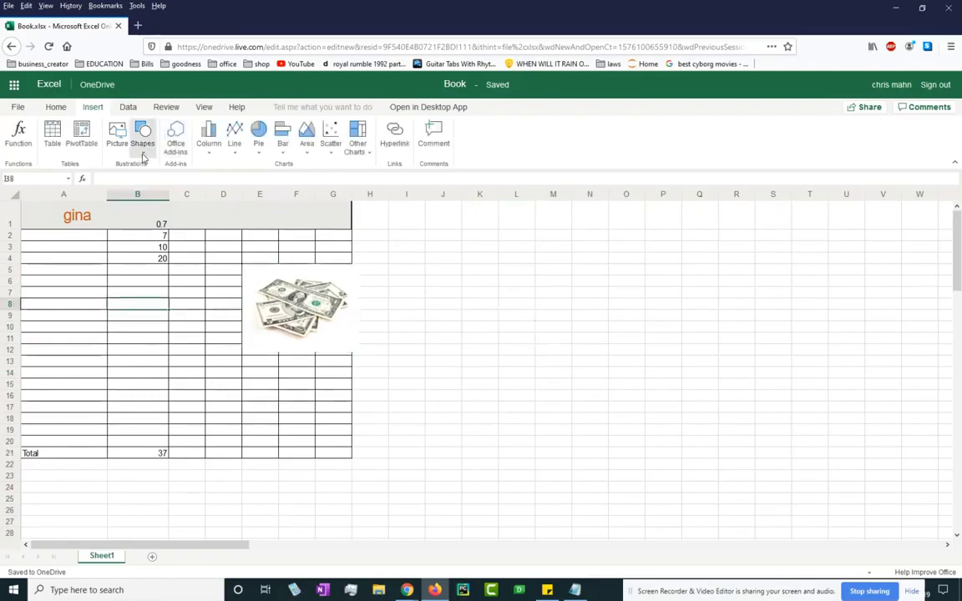
Add an Up Arrow shape beside the money picture and rotate it to point up-left.
left_click(143, 154)
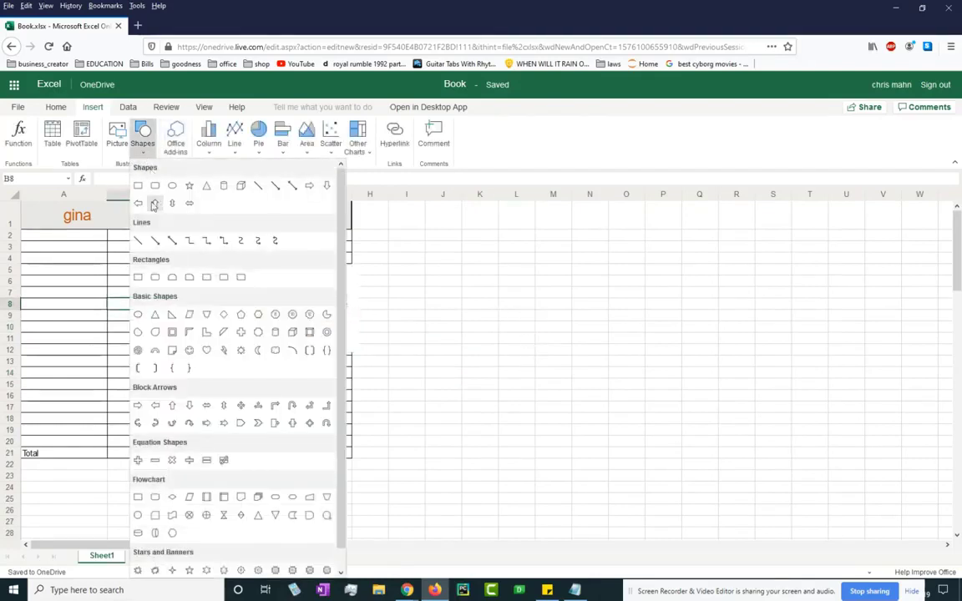
left_click(153, 204)
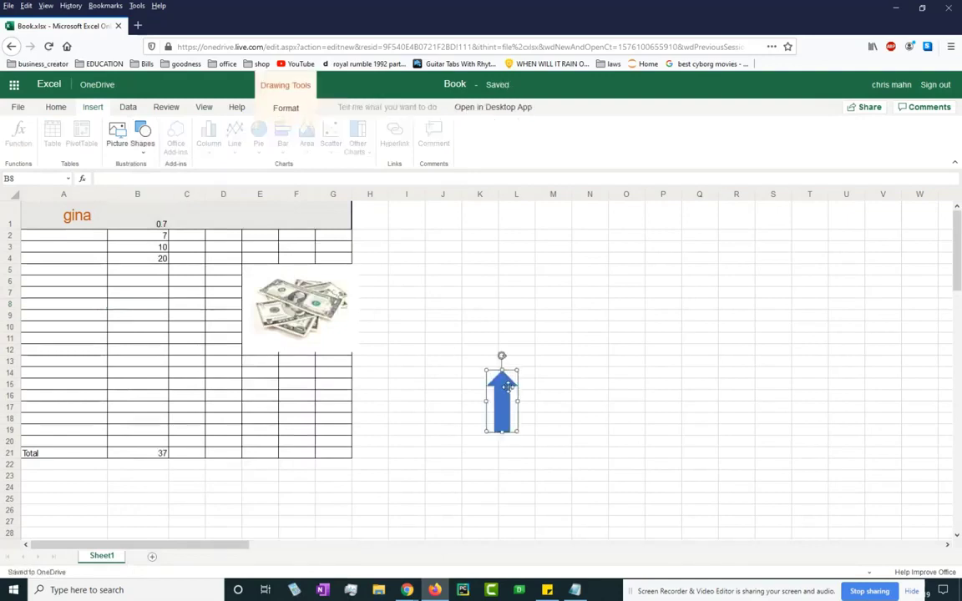
left_click_drag(506, 388, 407, 268)
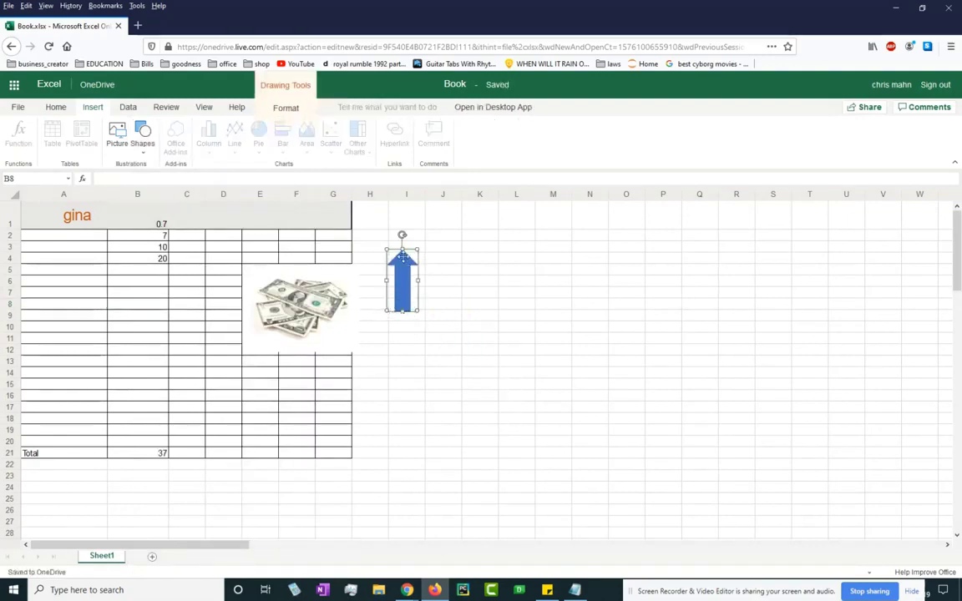
left_click_drag(402, 236, 357, 242)
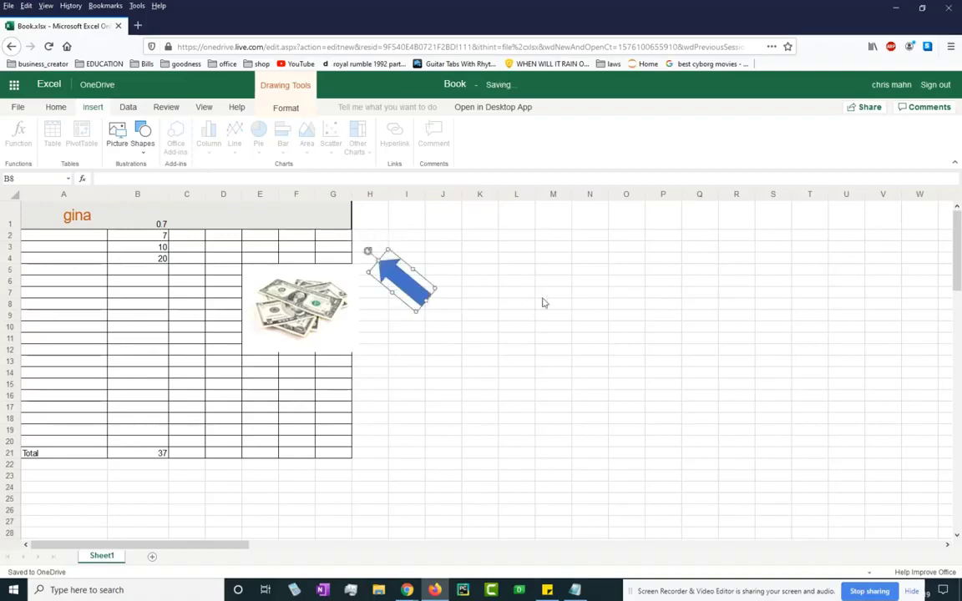
left_click(543, 296)
left_click(503, 405)
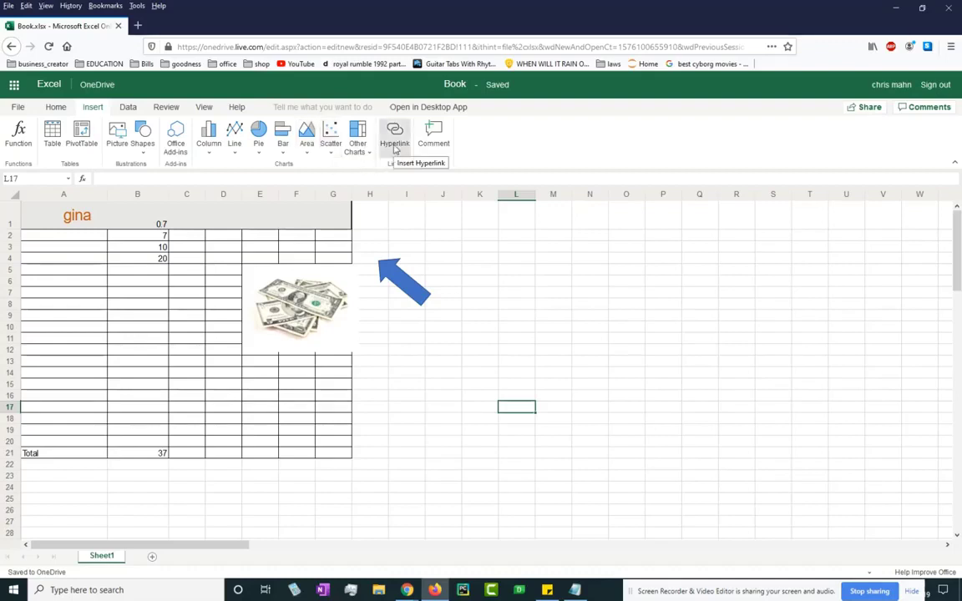
Delete the arrow shape, then show the Comments pane from the Review tab.
left_click(395, 144)
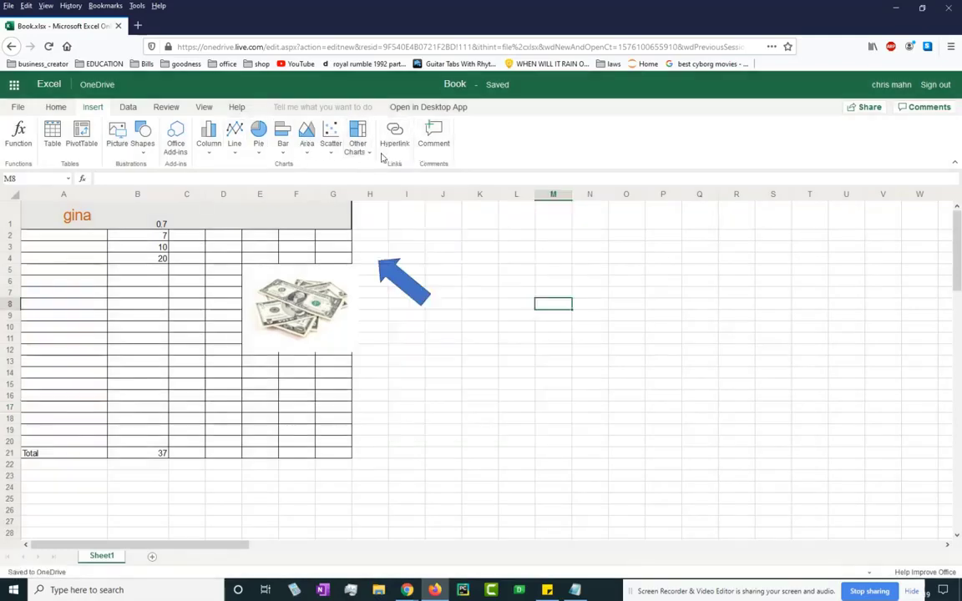
left_click(427, 337)
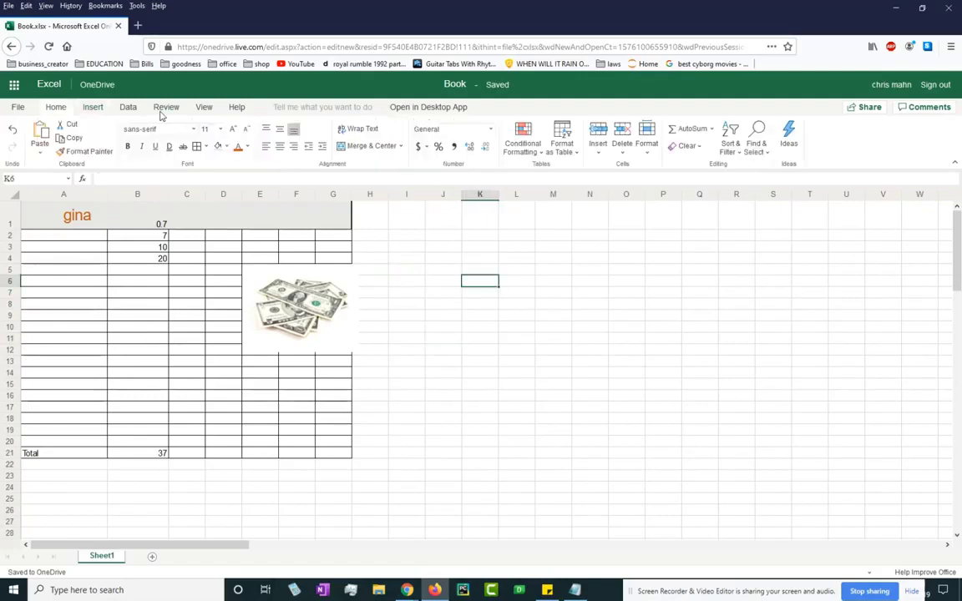
left_click(161, 110)
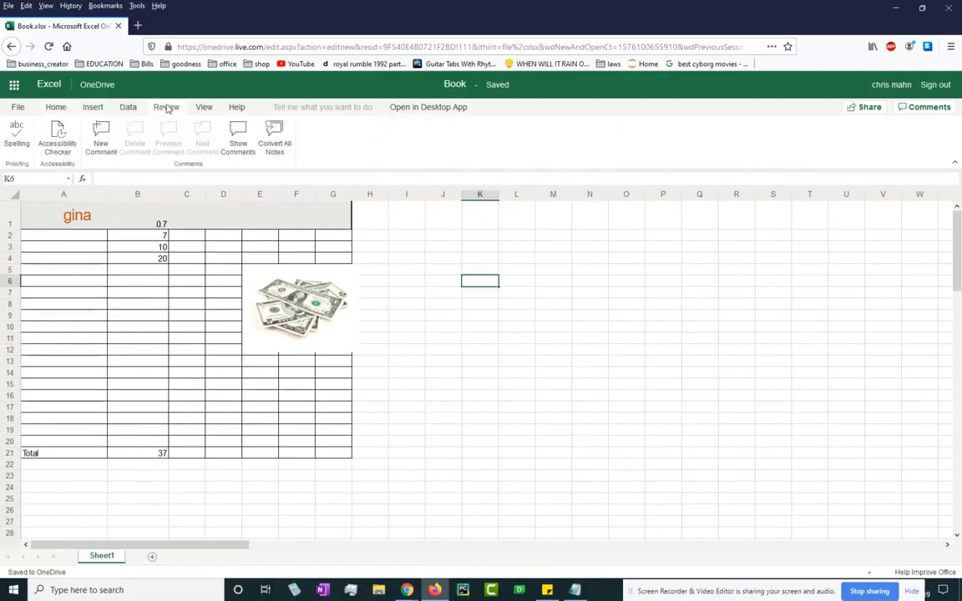
left_click(129, 108)
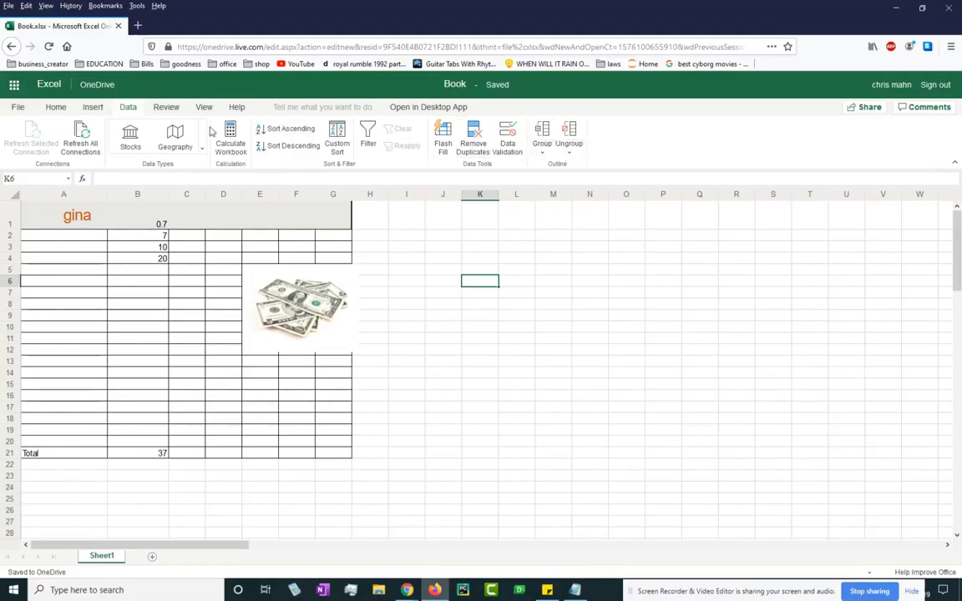
left_click(168, 108)
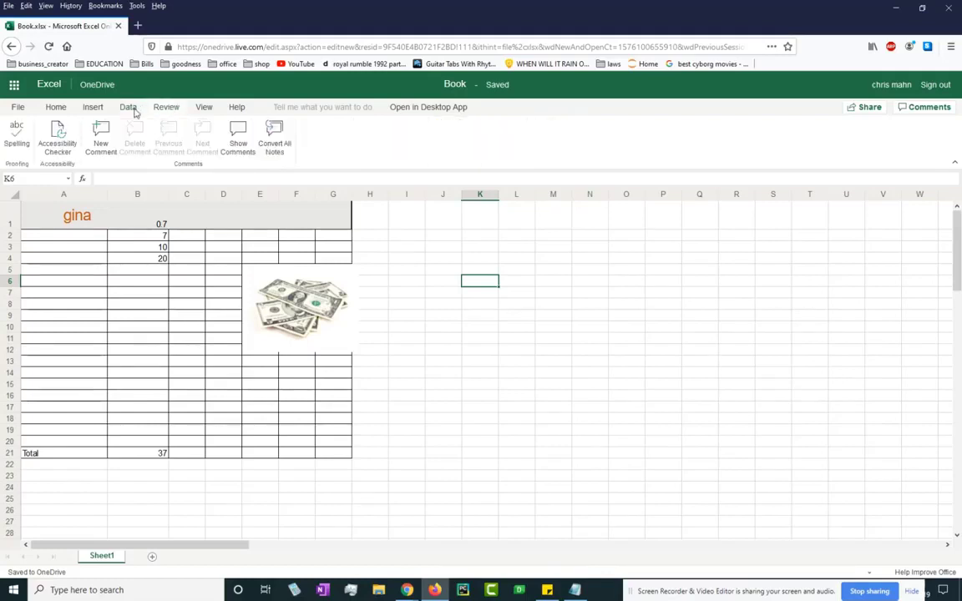
left_click(129, 110)
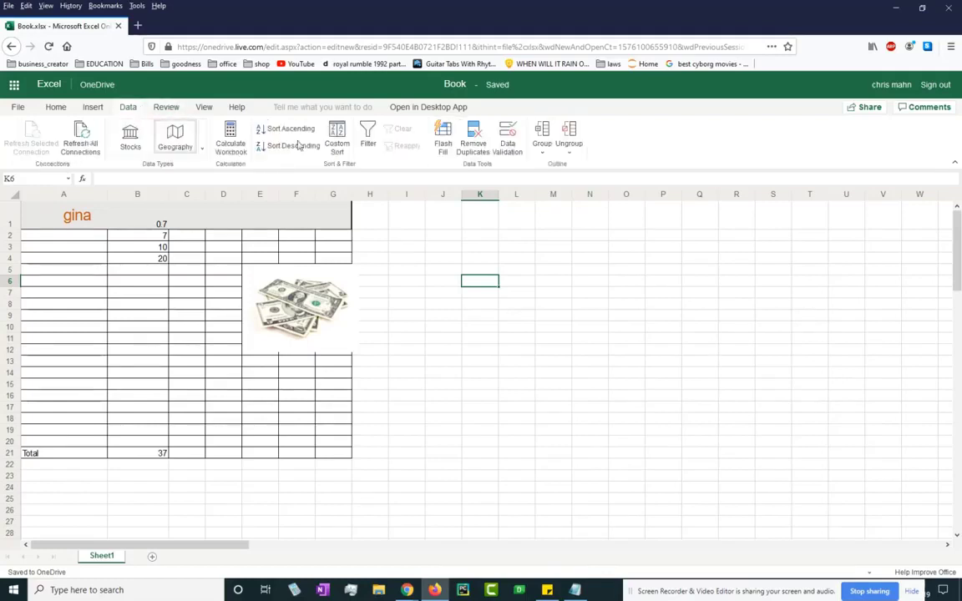
left_click(169, 109)
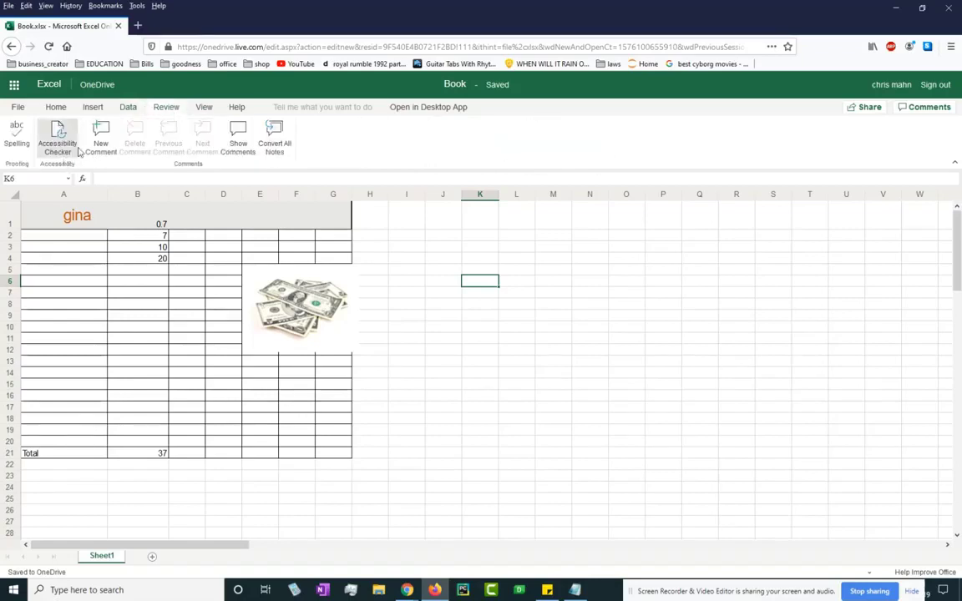
left_click(238, 143)
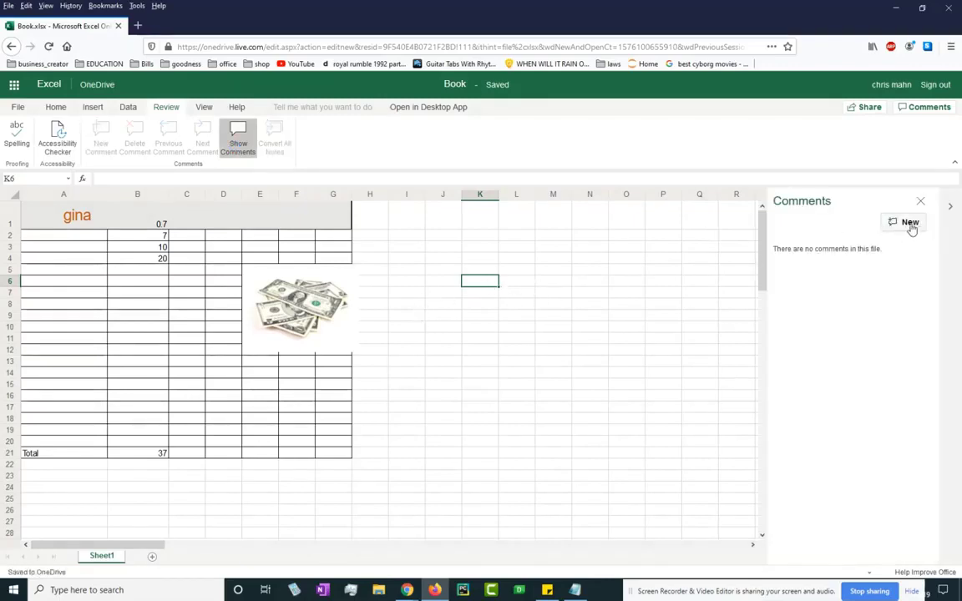
Post the comment 'this is a test spreadsheet' on K6 and close the Comments pane.
left_click(909, 223)
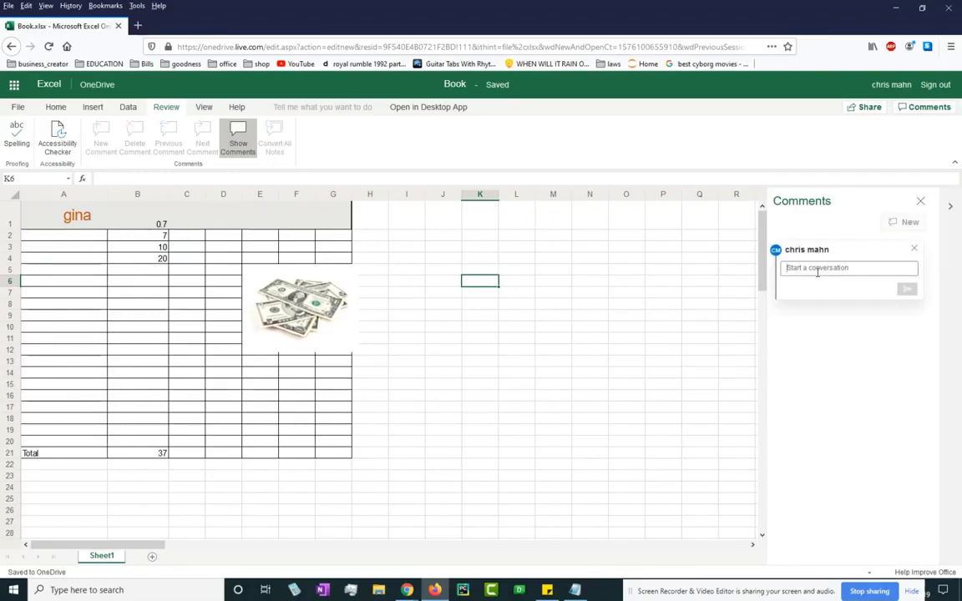
type("this is a")
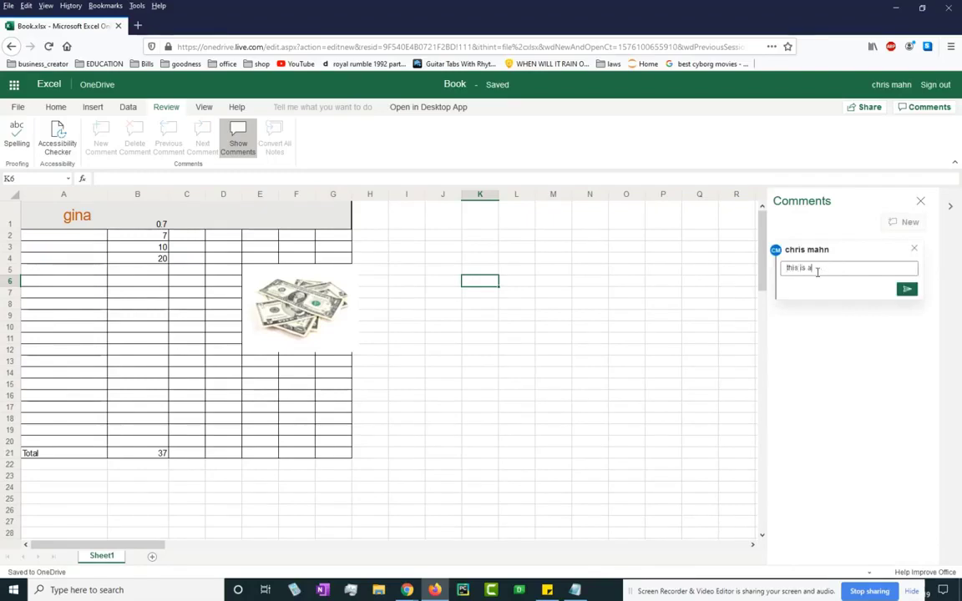
type(" f")
left_click(908, 290)
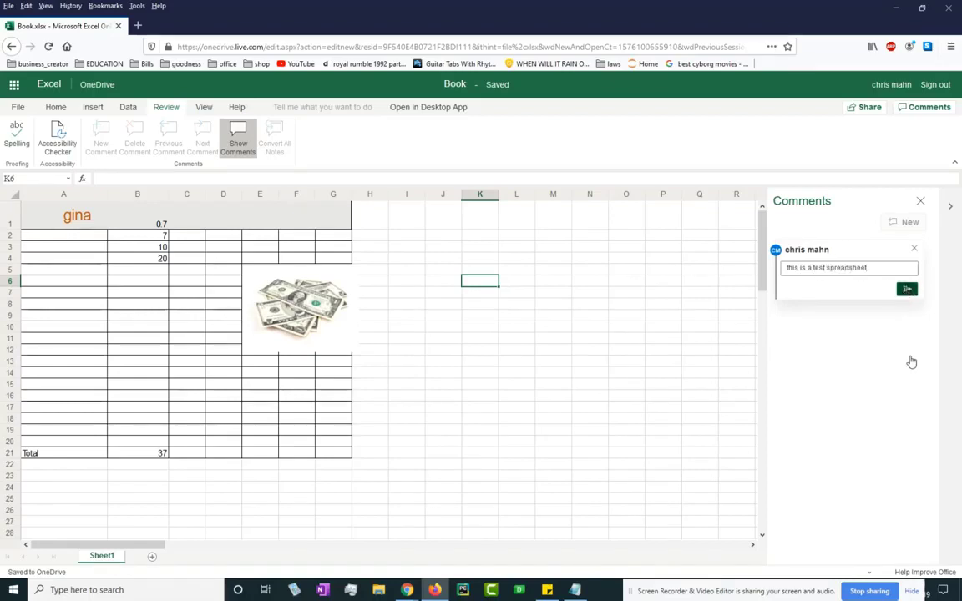
left_click(921, 202)
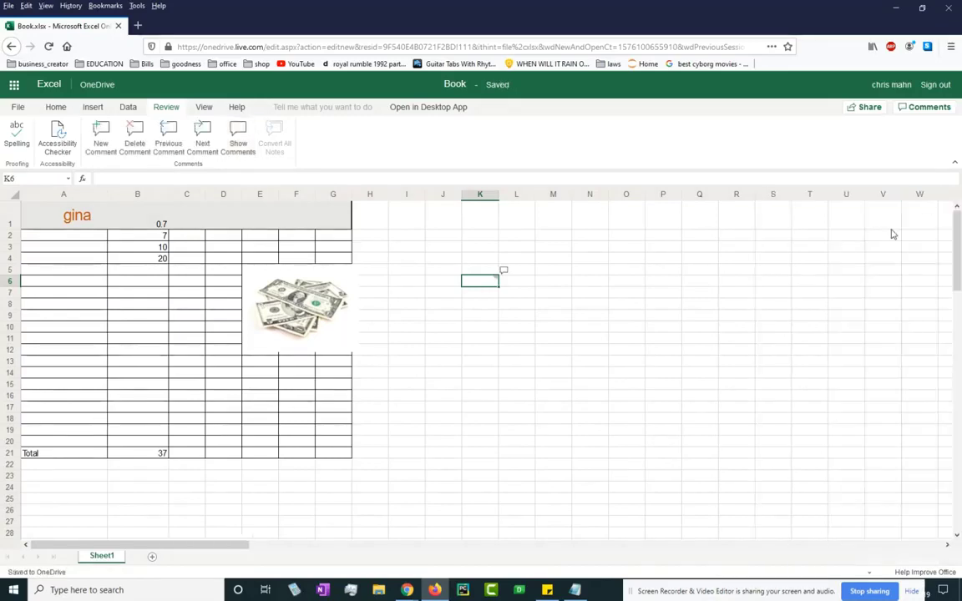
left_click(506, 274)
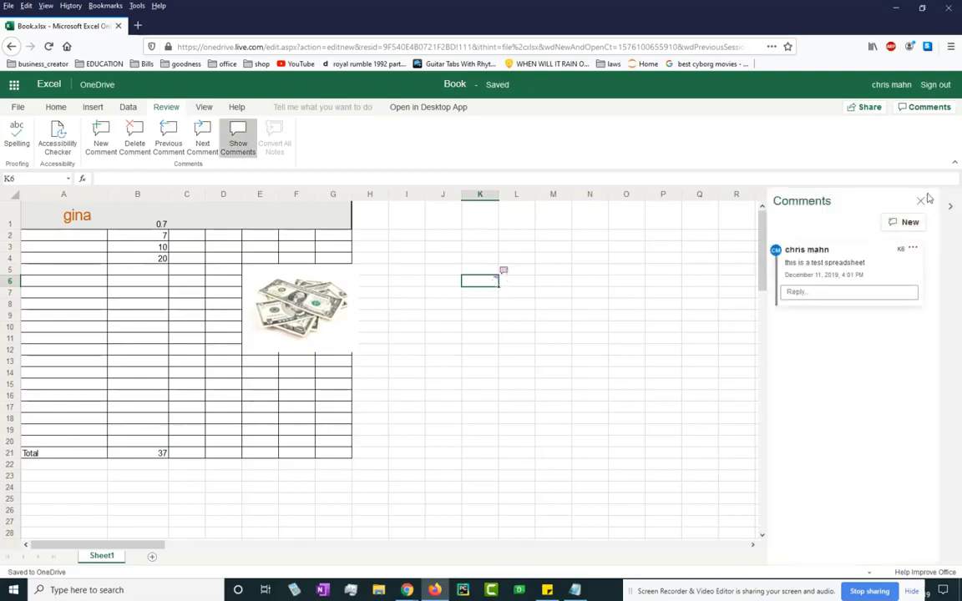
left_click(626, 303)
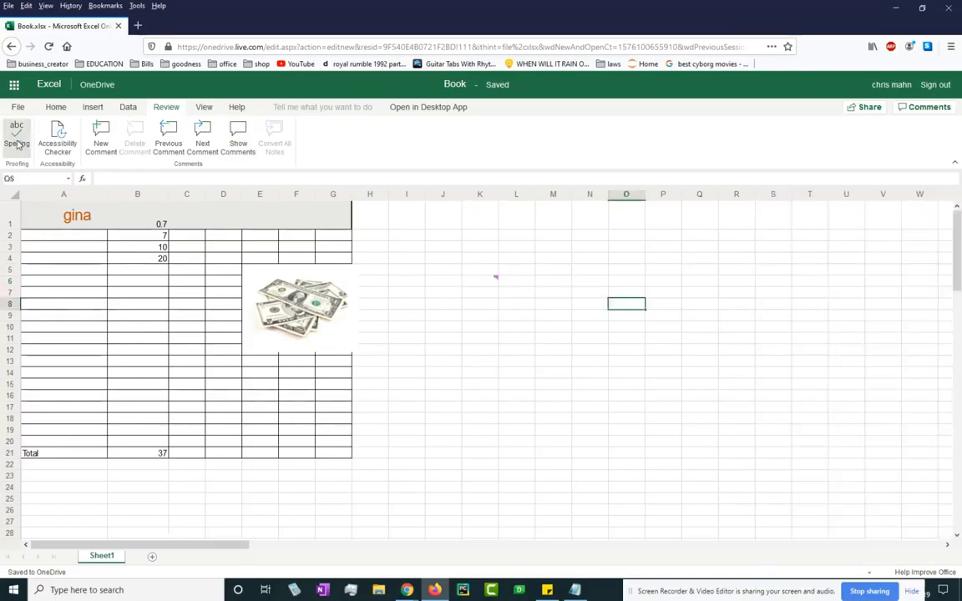
Type a person's full name into cell A4.
left_click(480, 327)
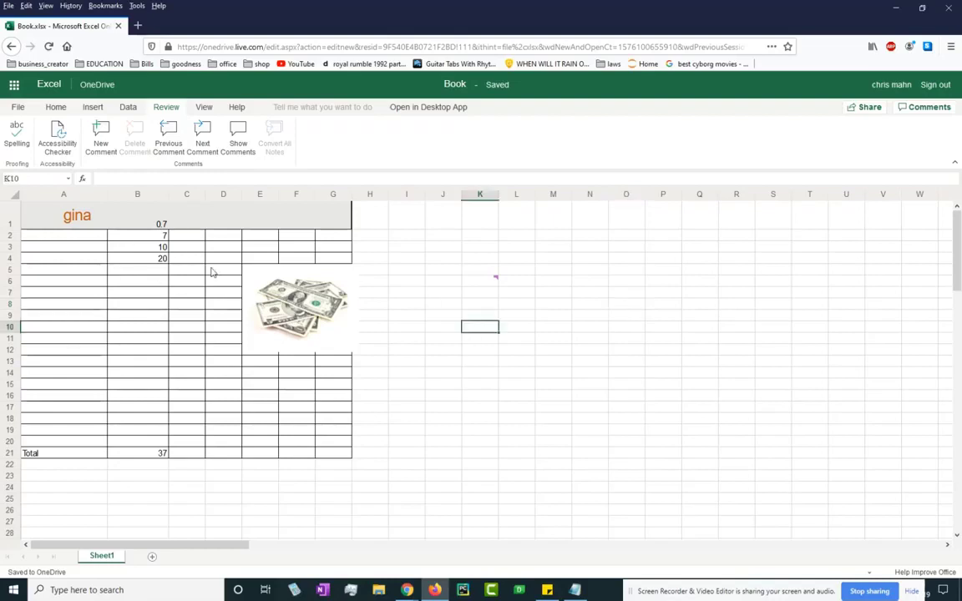
left_click(48, 255)
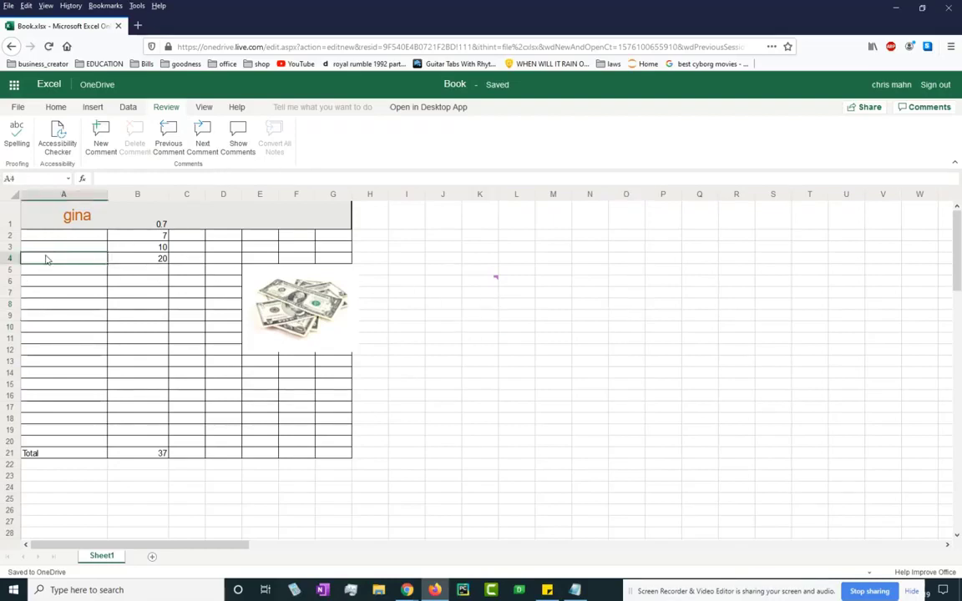
type("david lee roth")
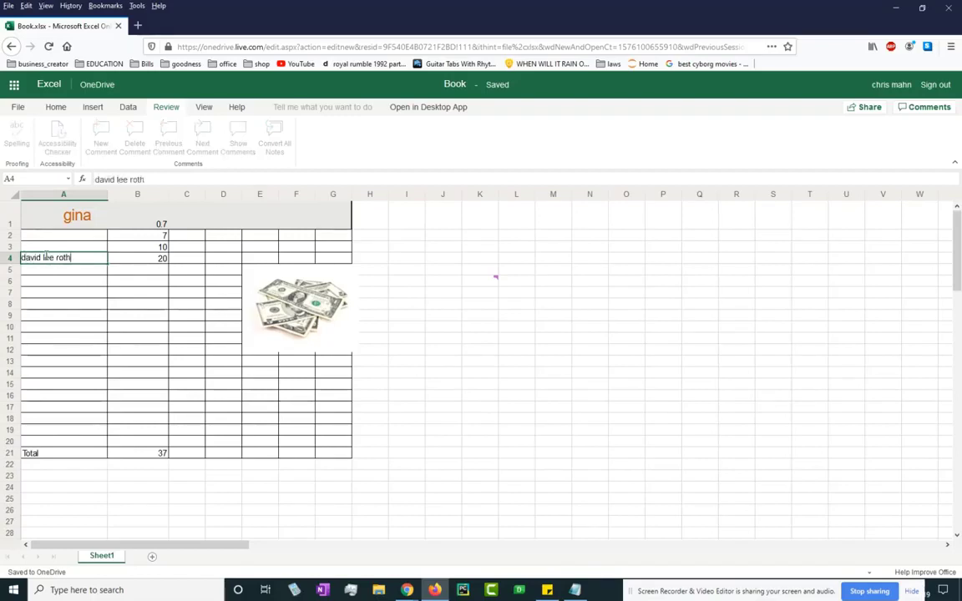
key("Return")
left_click(71, 259)
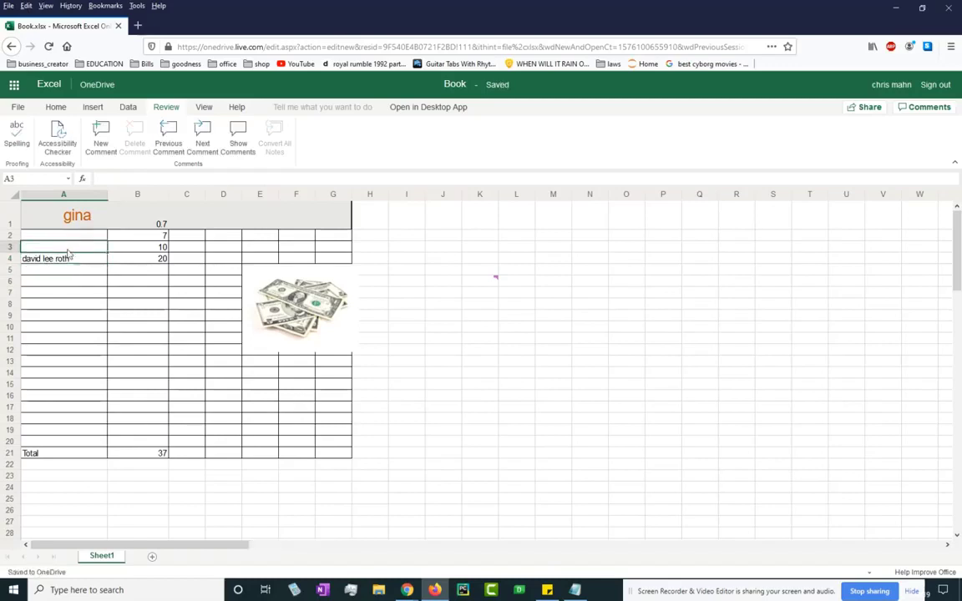
Run a spelling check on the first name, choose Change All, and close the Spelling pane.
left_click(16, 134)
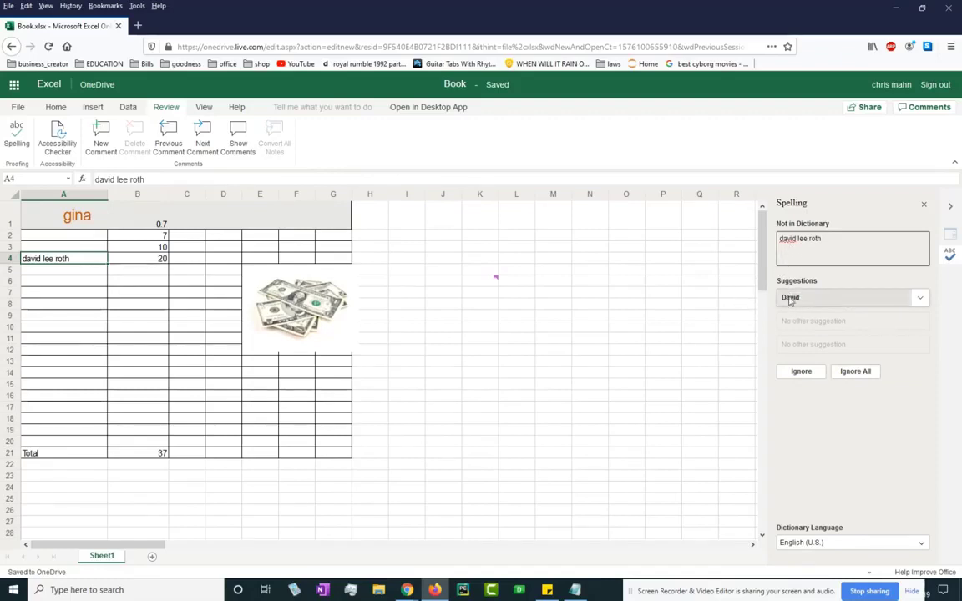
left_click(921, 299)
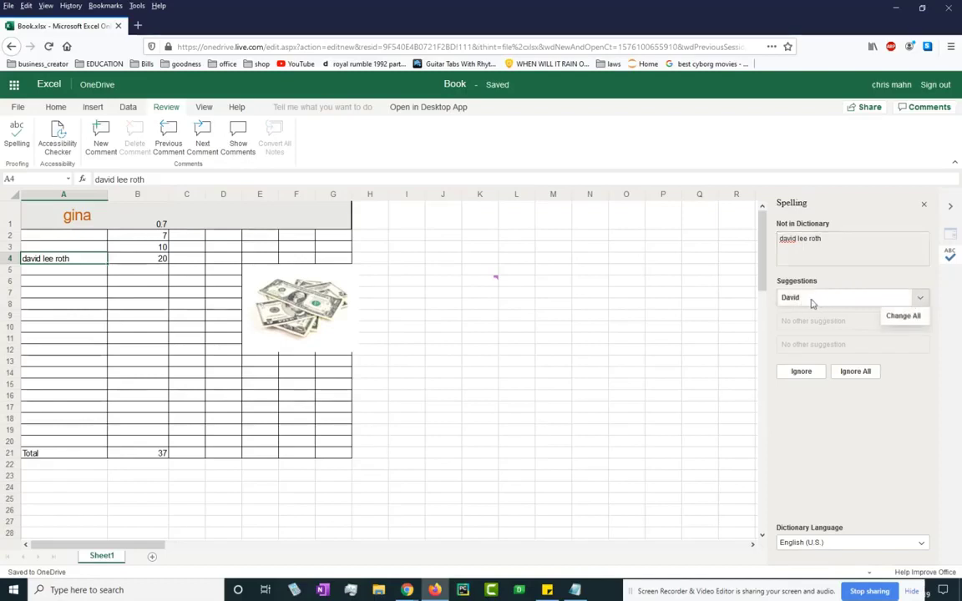
left_click(811, 300)
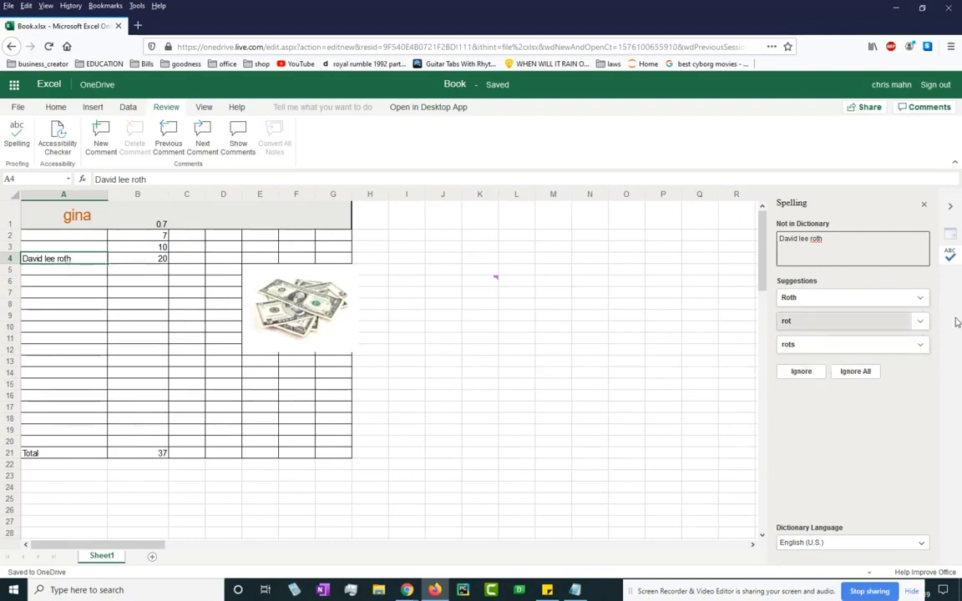
left_click(709, 313)
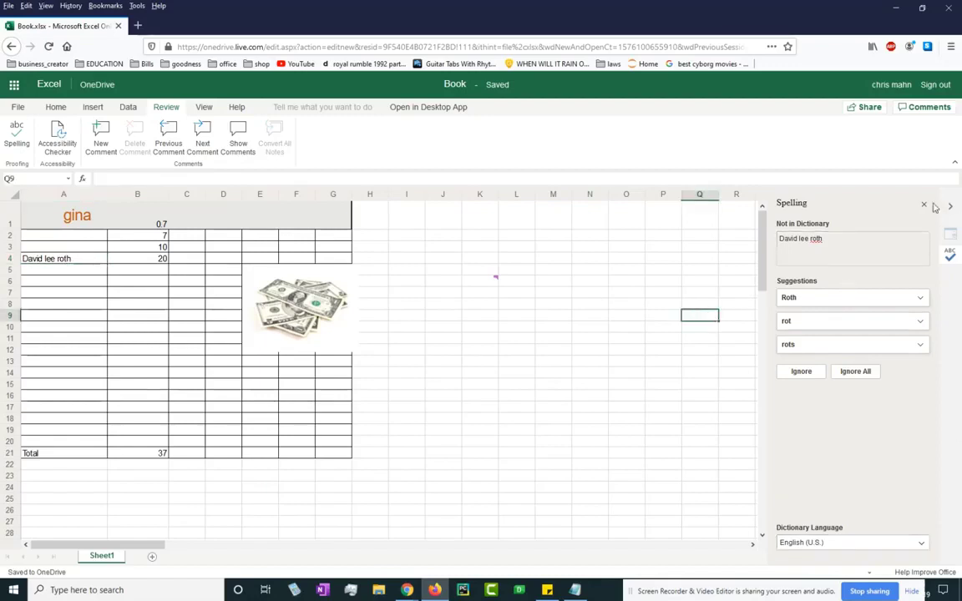
left_click(925, 204)
left_click(43, 279)
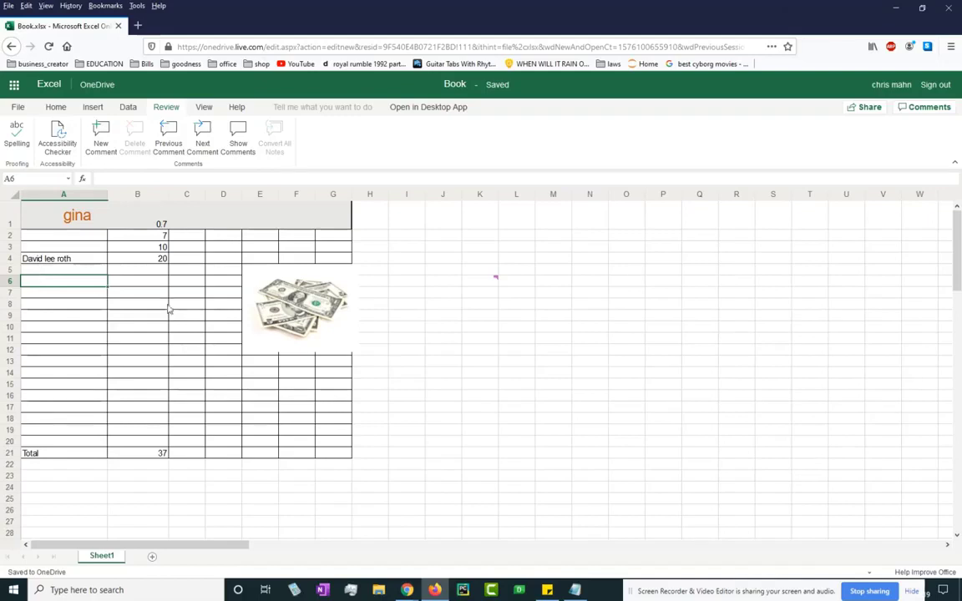
left_click(202, 108)
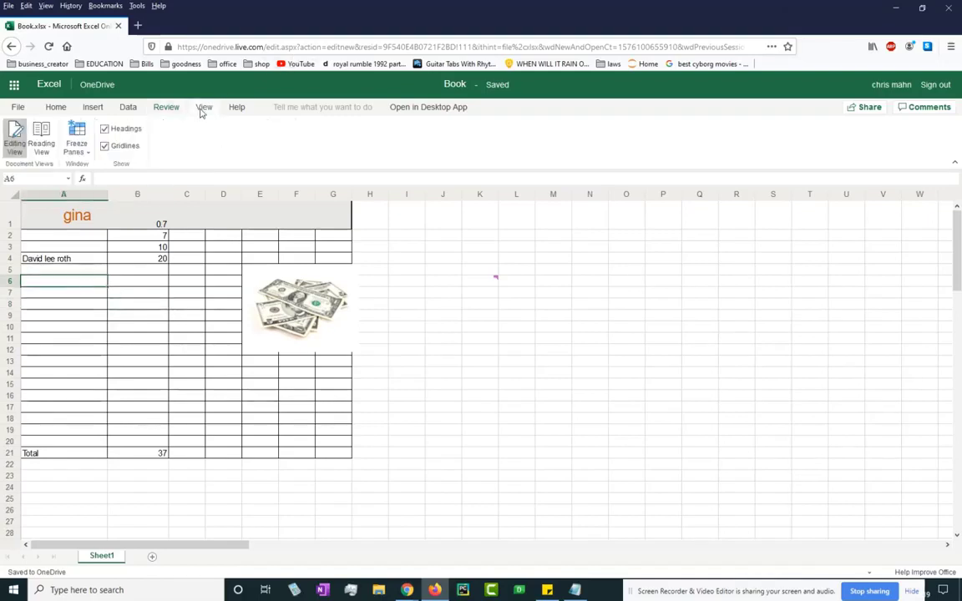
left_click(159, 364)
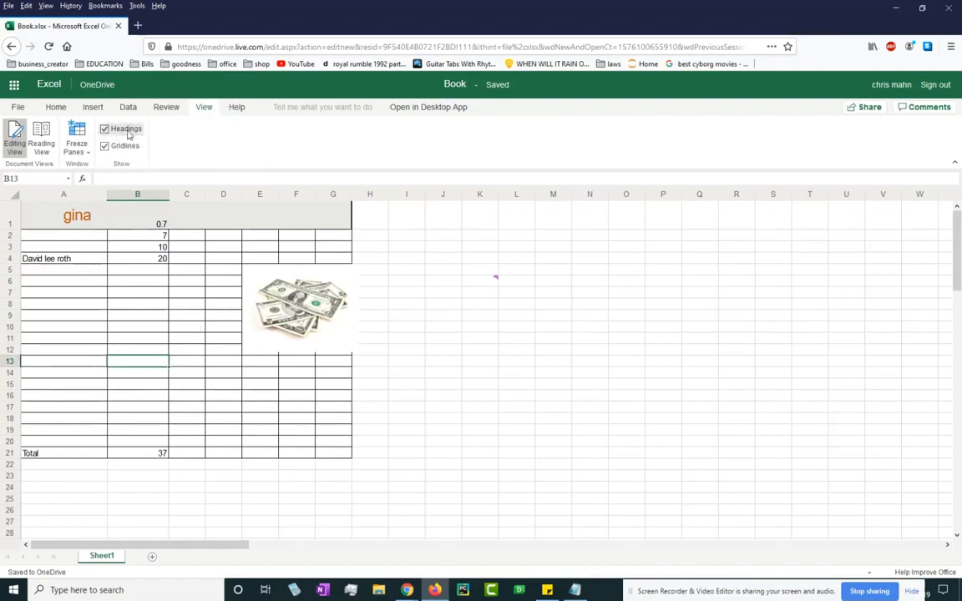
left_click(106, 148)
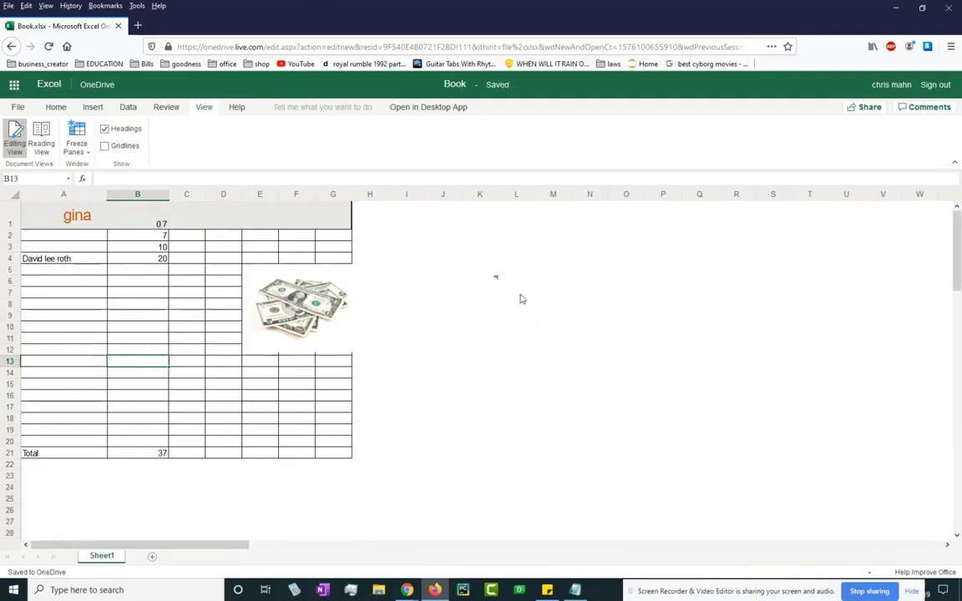
left_click(105, 147)
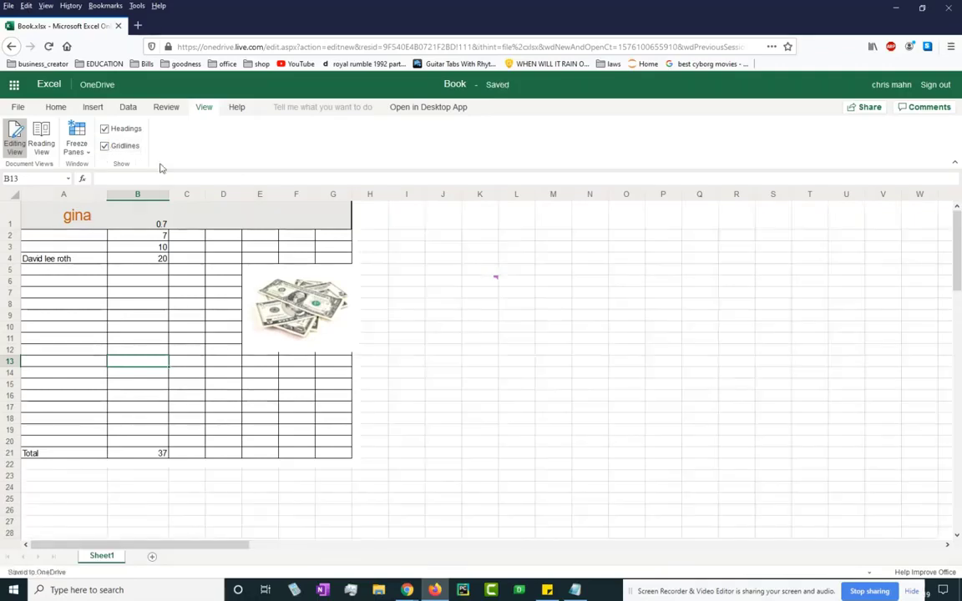
left_click(105, 130)
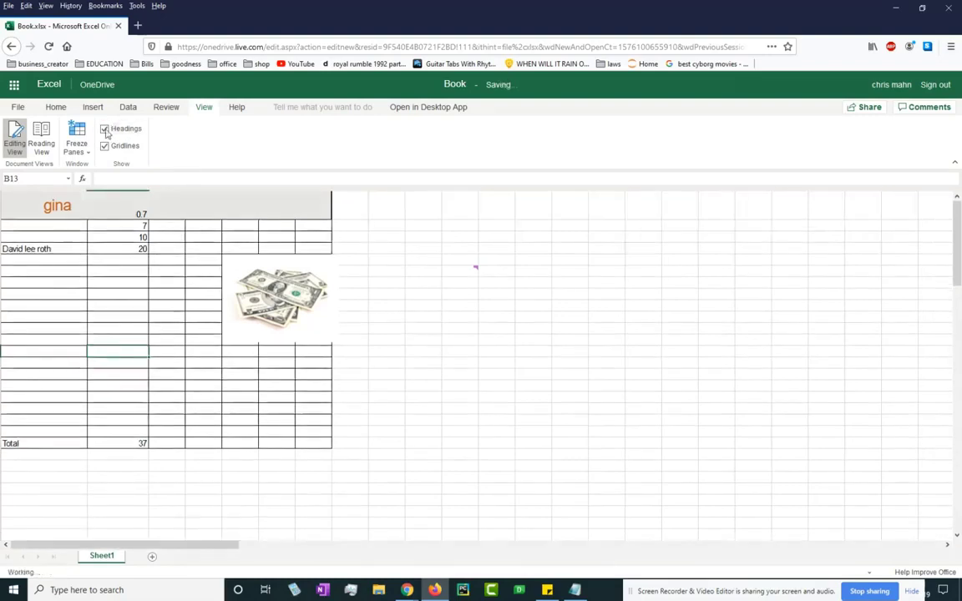
left_click(104, 129)
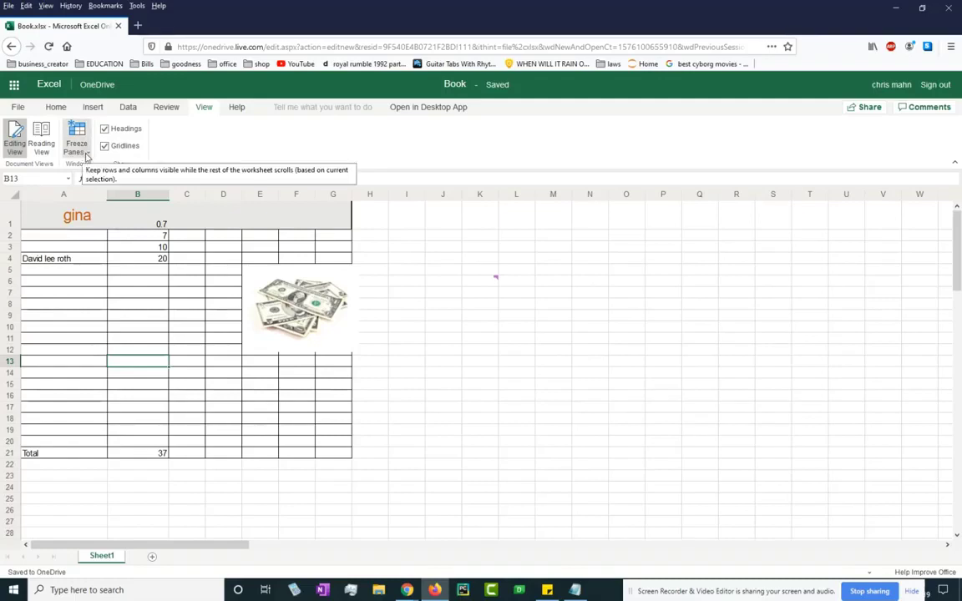
left_click(87, 157)
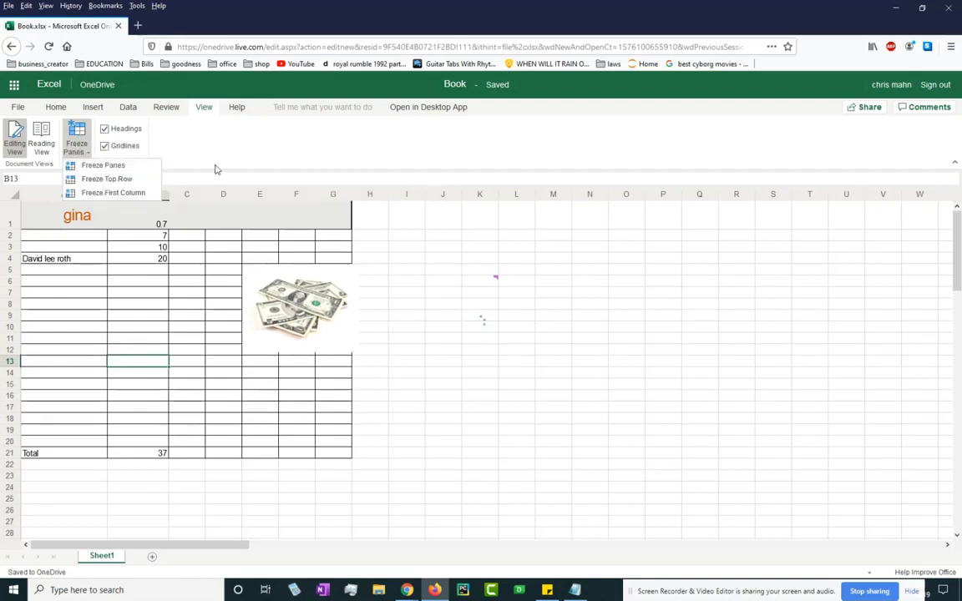
left_click(693, 346)
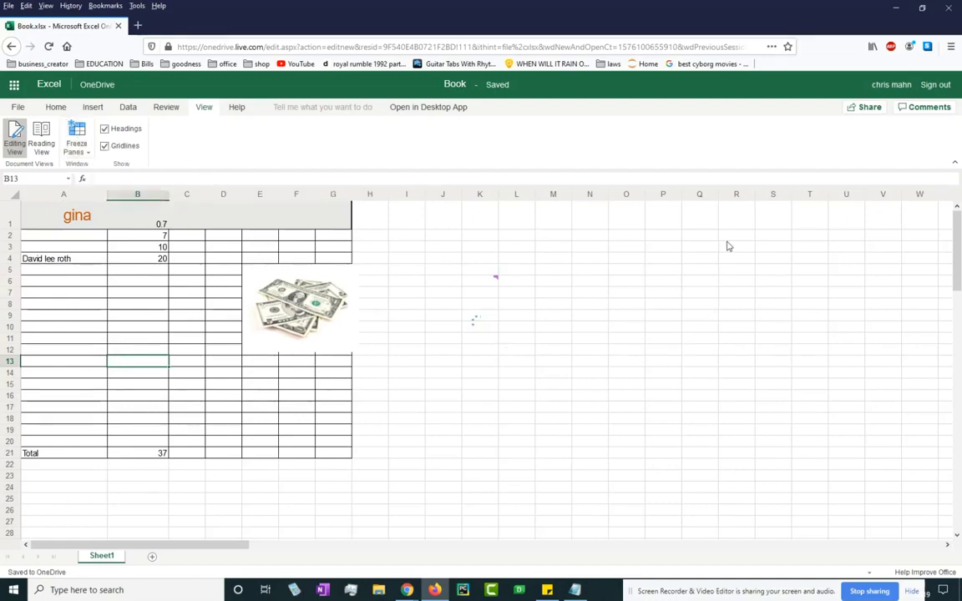
left_click(236, 108)
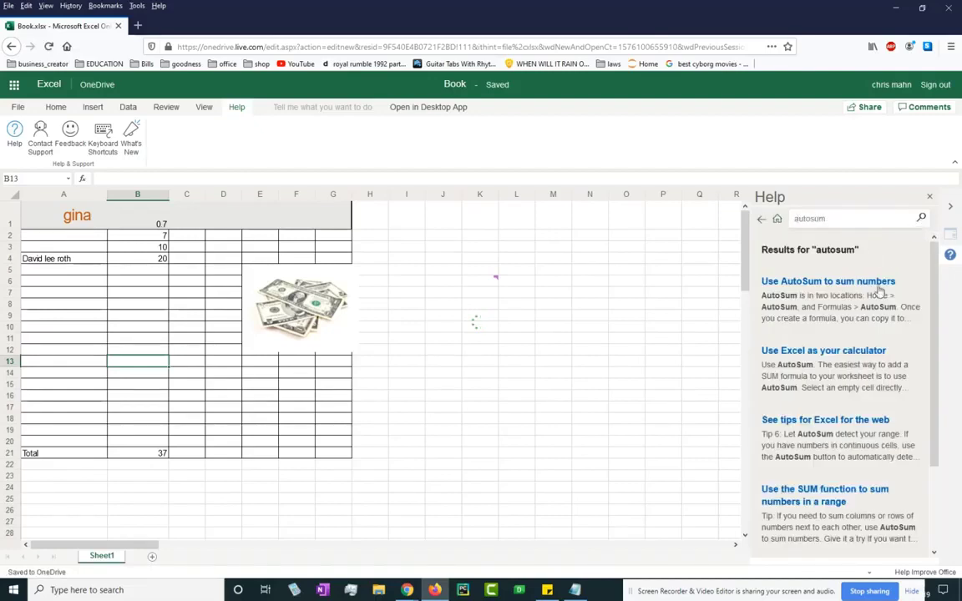
scroll(927, 296, "down", 2)
scroll(894, 290, "up", 2)
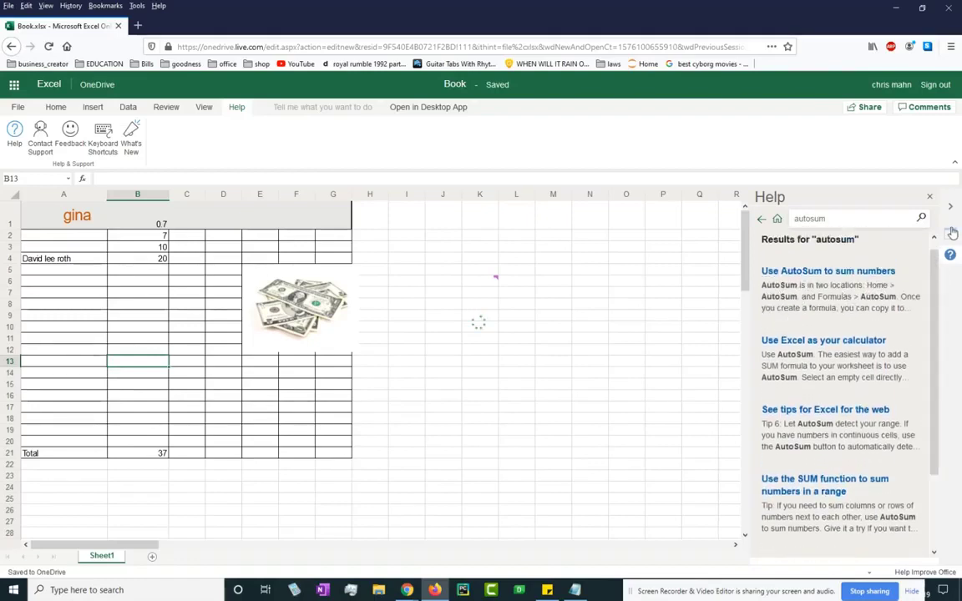
left_click(553, 328)
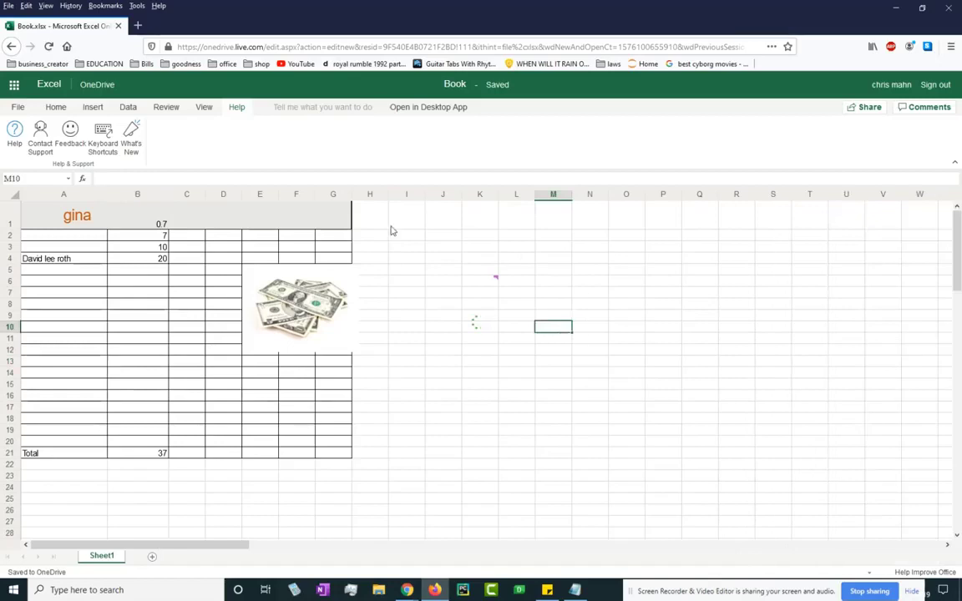
left_click(487, 282)
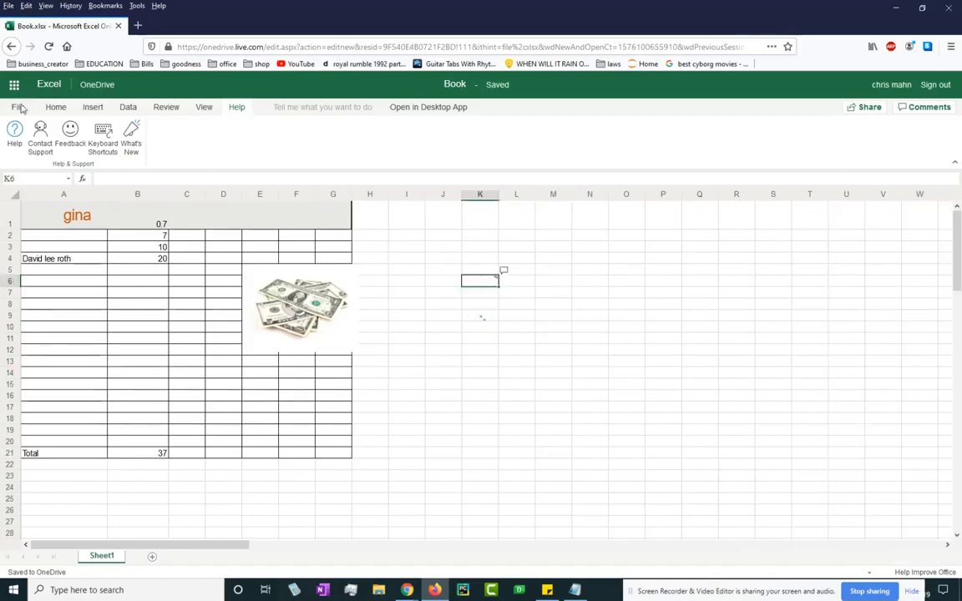
left_click(50, 108)
Set the header text to Names in A1 and Age in B1.
left_click(468, 417)
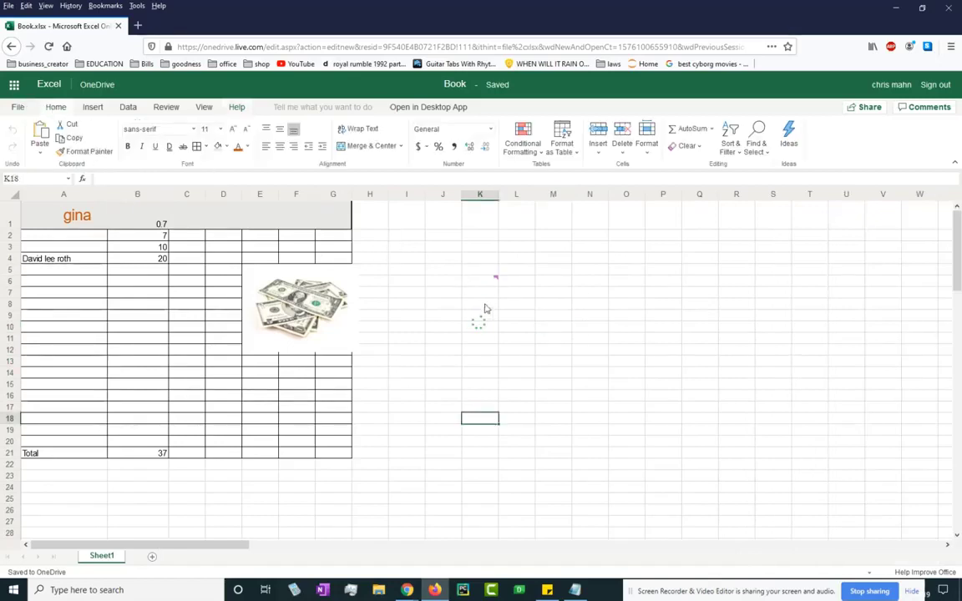
left_click(148, 226)
left_click(74, 217)
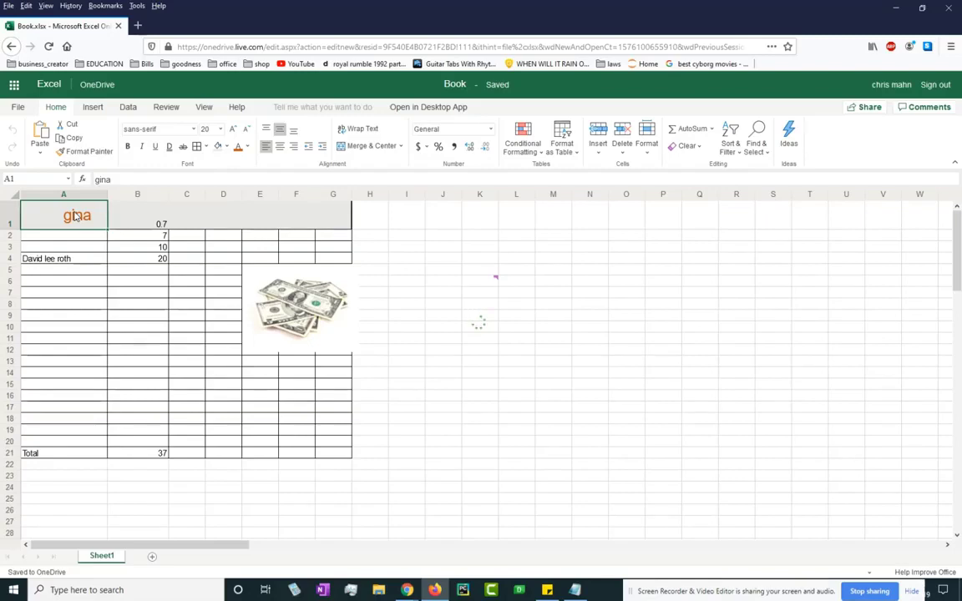
type("Name")
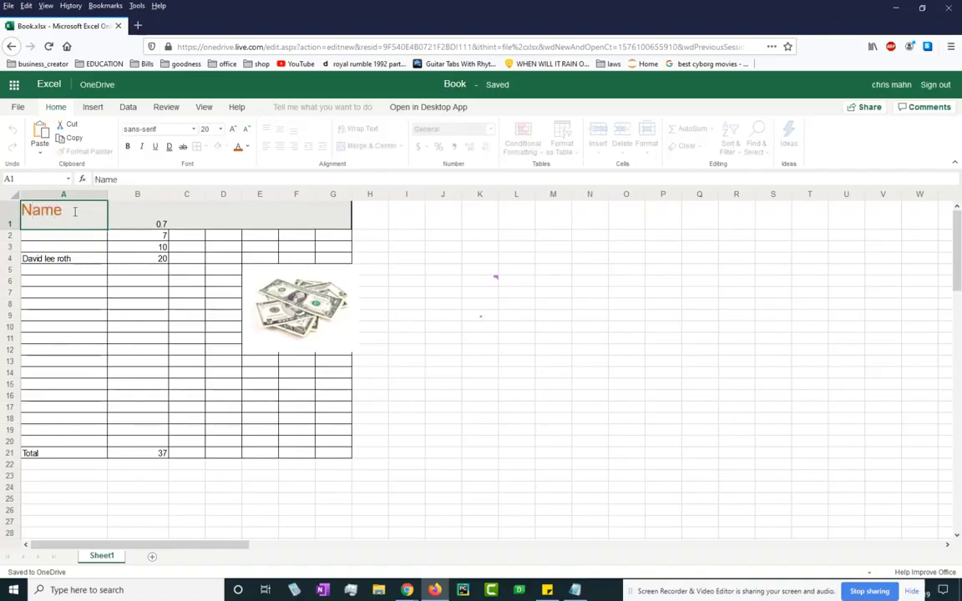
key("Return")
key("Up")
key("Right")
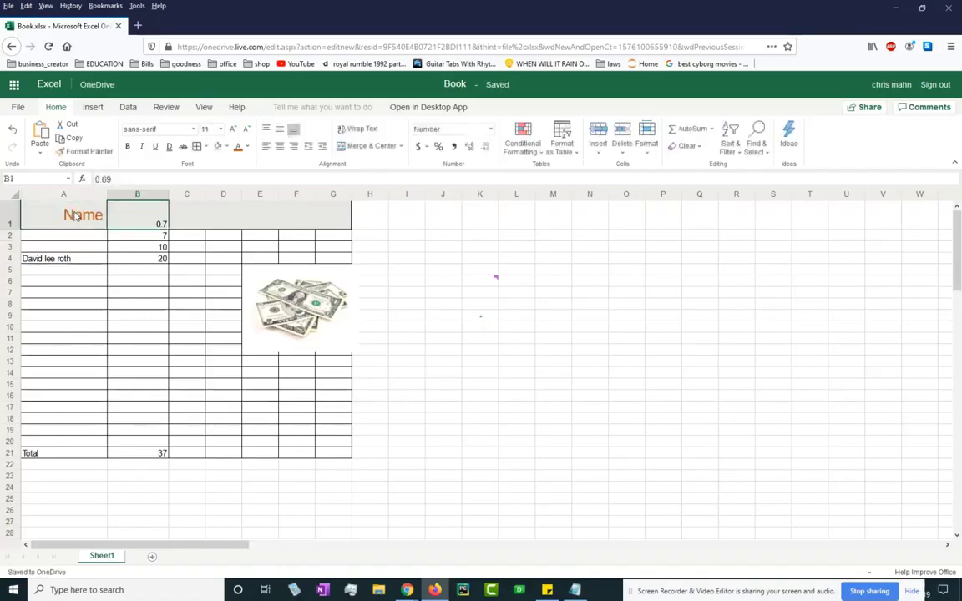
left_click(76, 216)
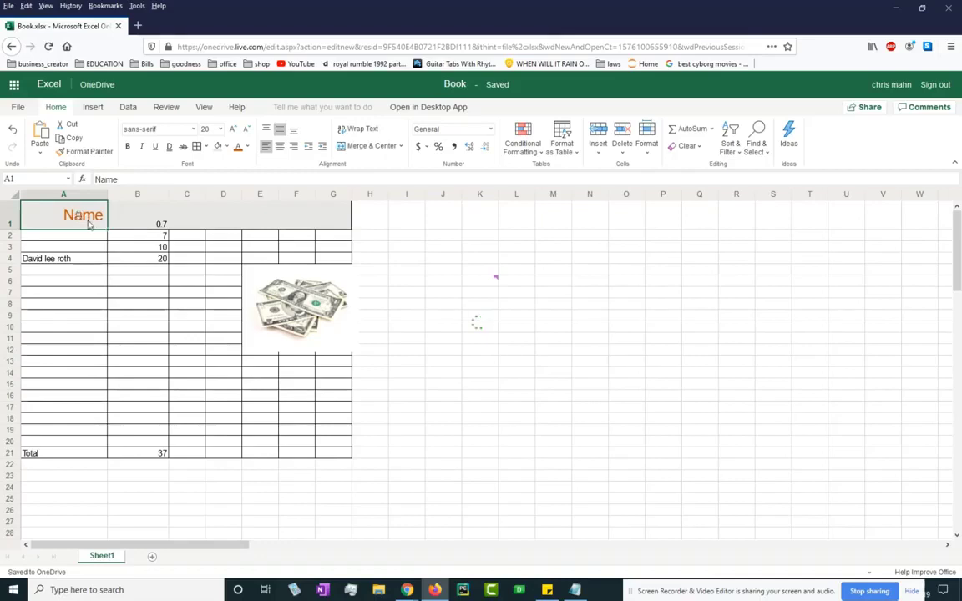
double_click(90, 215)
type("s")
left_click(148, 221)
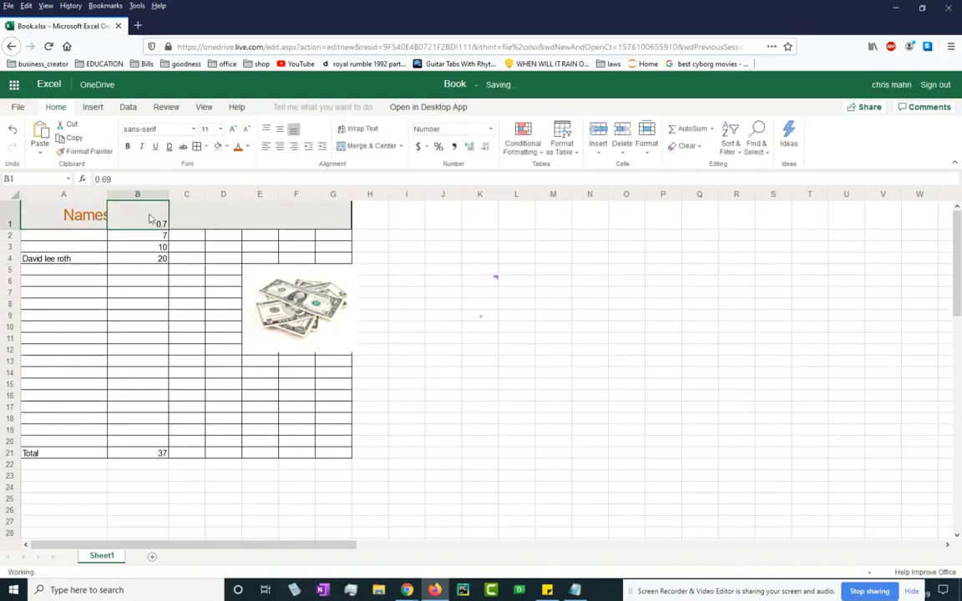
type("Ga")
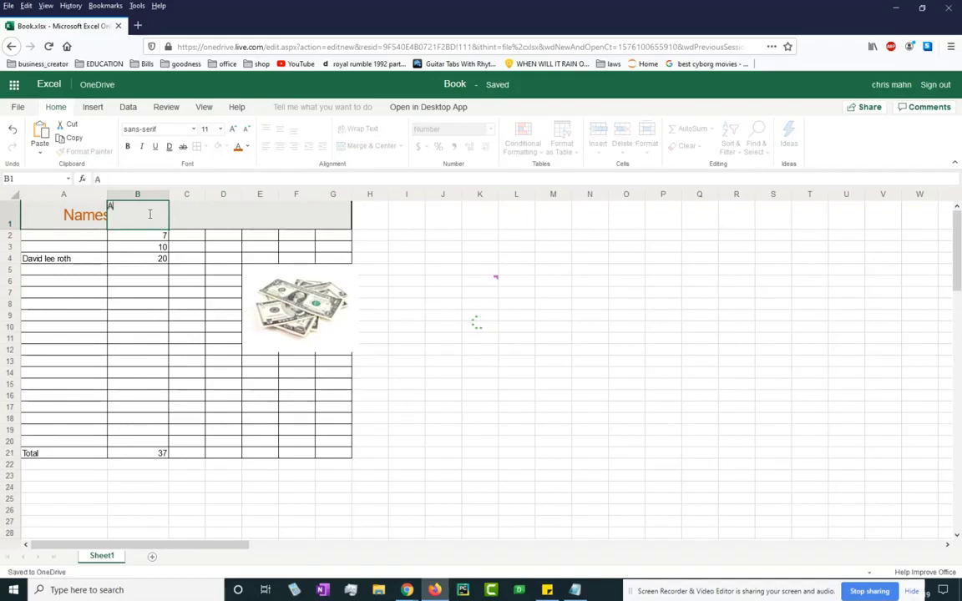
type("ge")
key("Return")
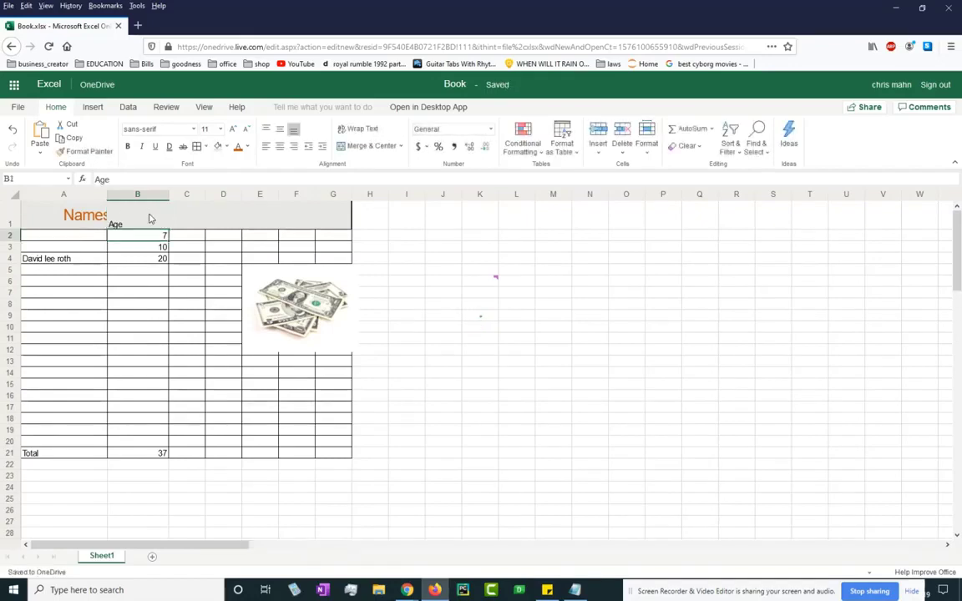
left_click(149, 219)
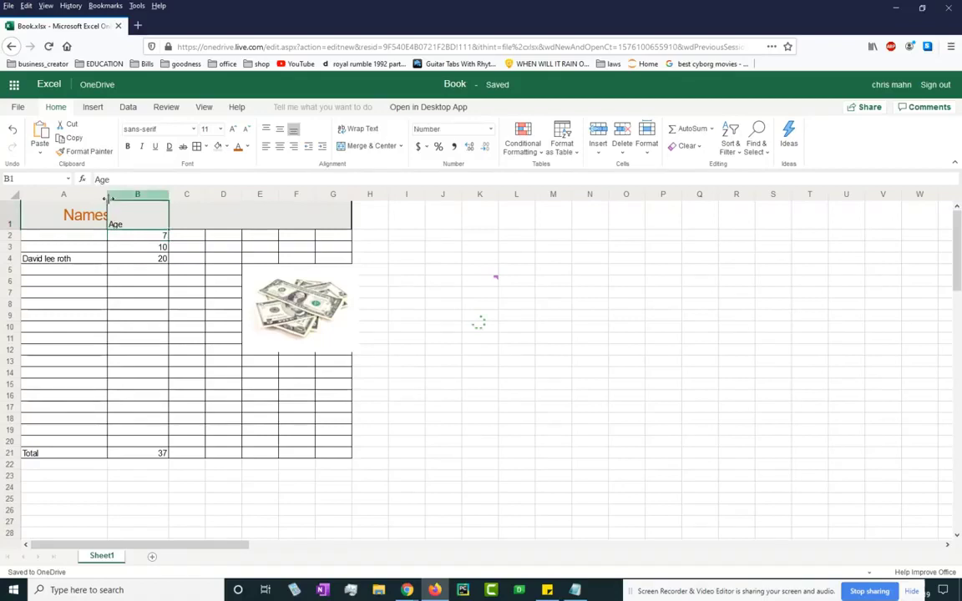
Widen column A, add Tel in C1 and ZipCode in D1, and select A1:D1.
left_click_drag(108, 198, 132, 198)
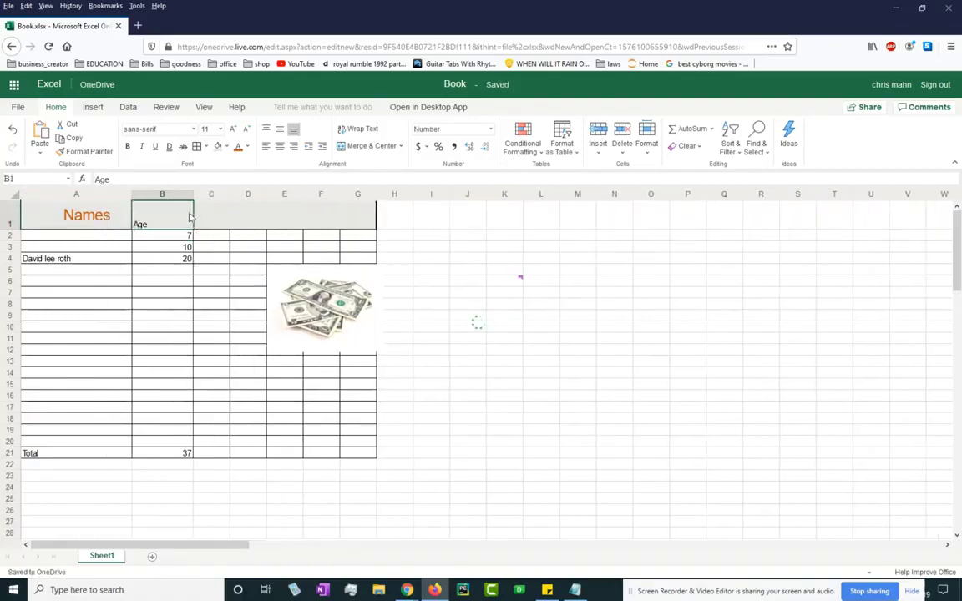
left_click(217, 218)
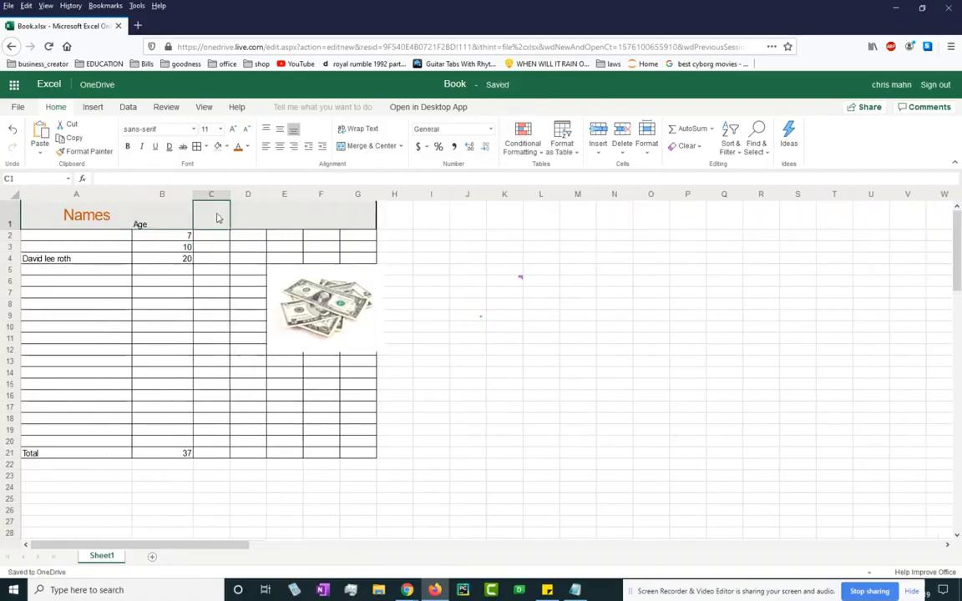
type("Tel")
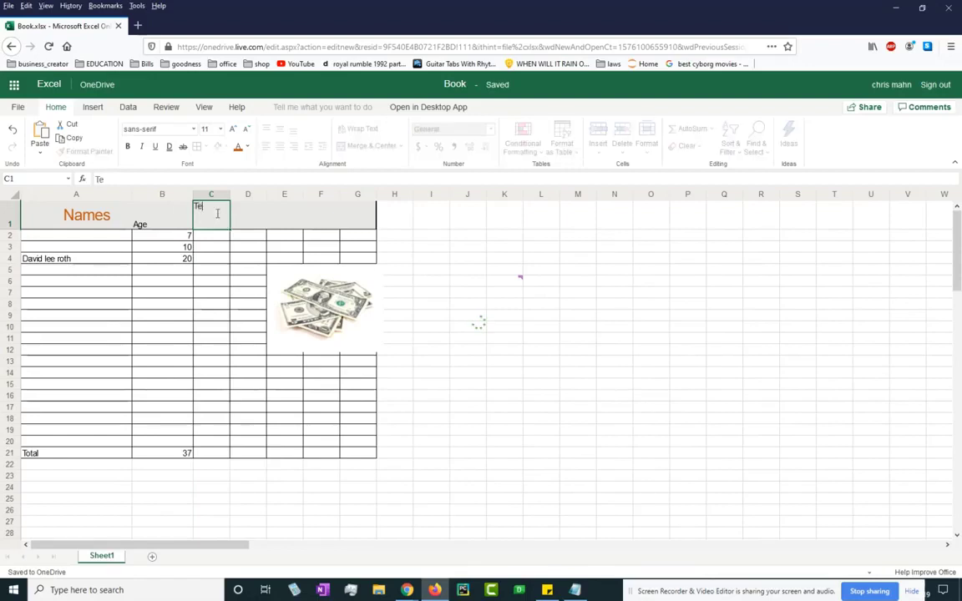
key("Tab")
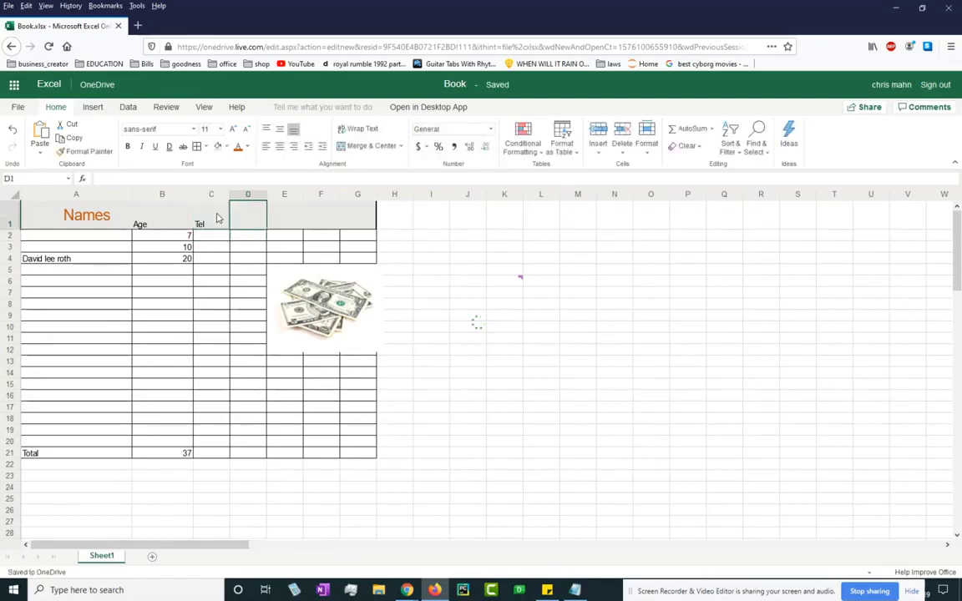
type("Zip")
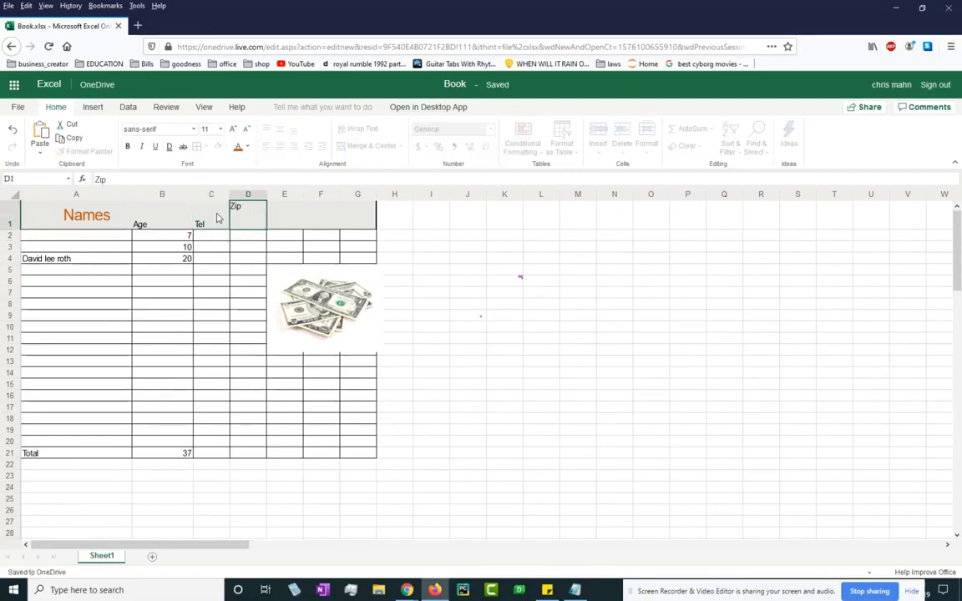
type("Code")
key("Return")
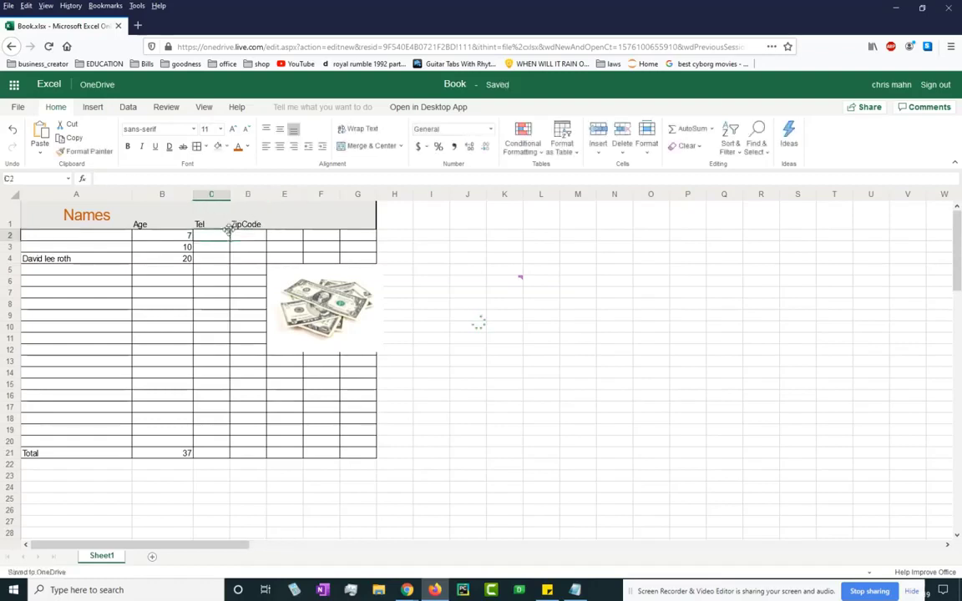
left_click_drag(72, 216, 247, 219)
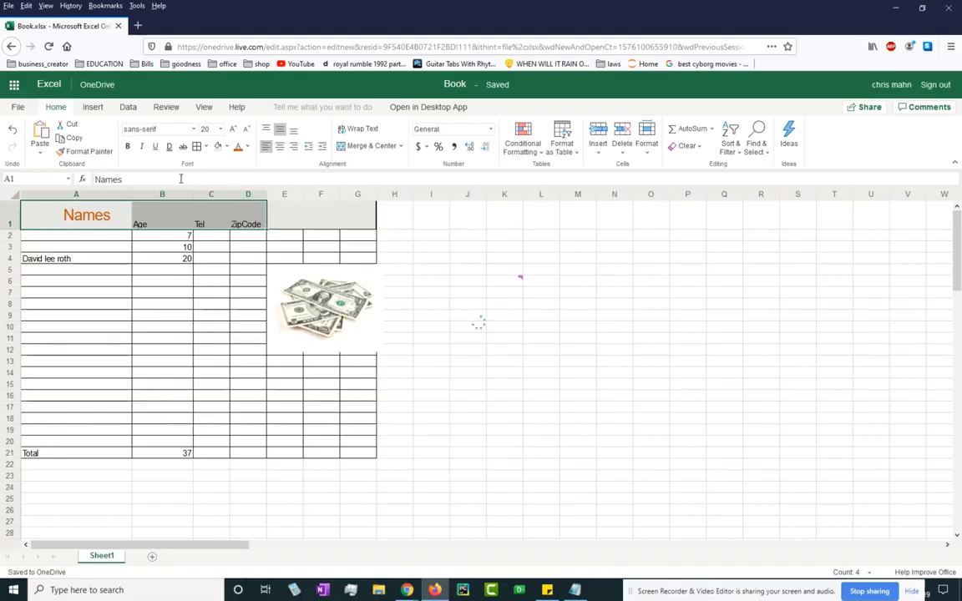
Make the A1:D1 headers 18 pt and widen column D to fit ZipCode.
left_click(221, 130)
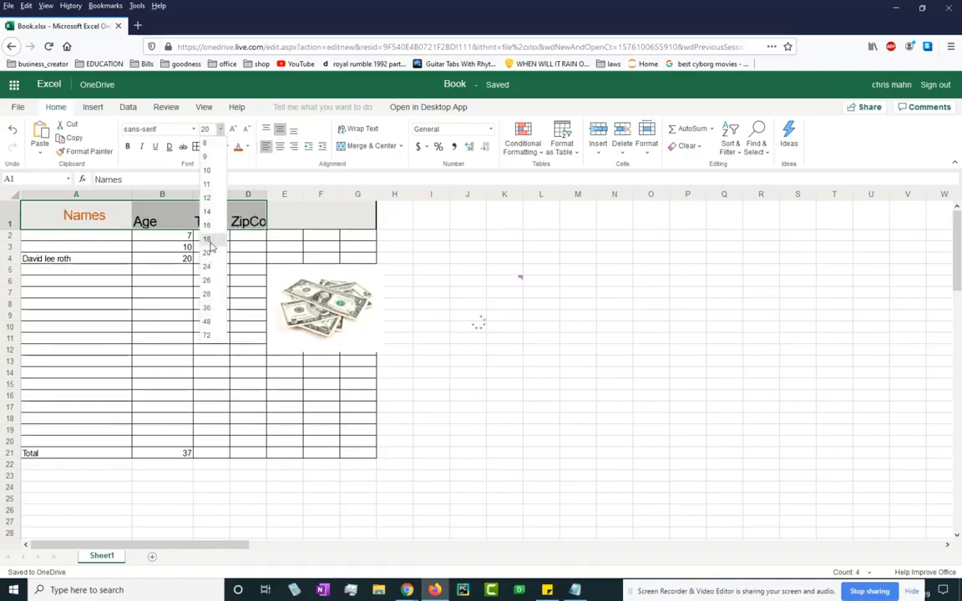
left_click(207, 239)
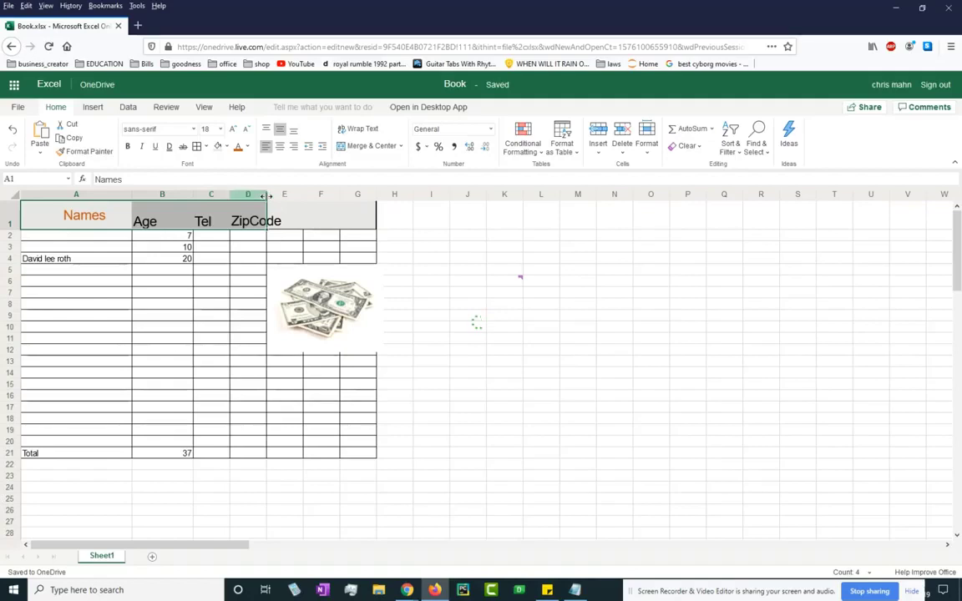
left_click_drag(267, 195, 335, 201)
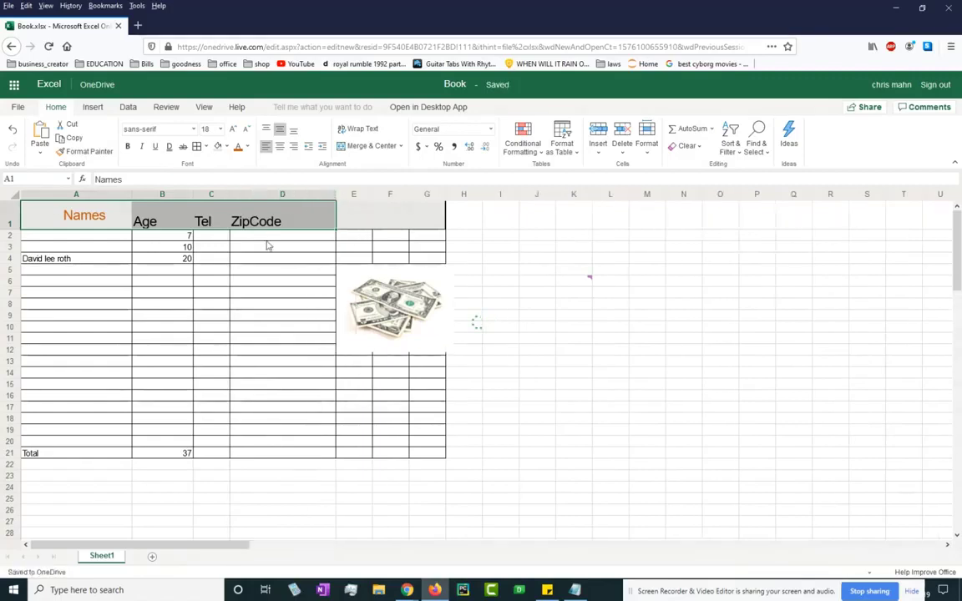
Select columns A through D to widen them, then pick the first Tel cell C2.
left_click(85, 196)
left_click_drag(84, 196, 348, 196)
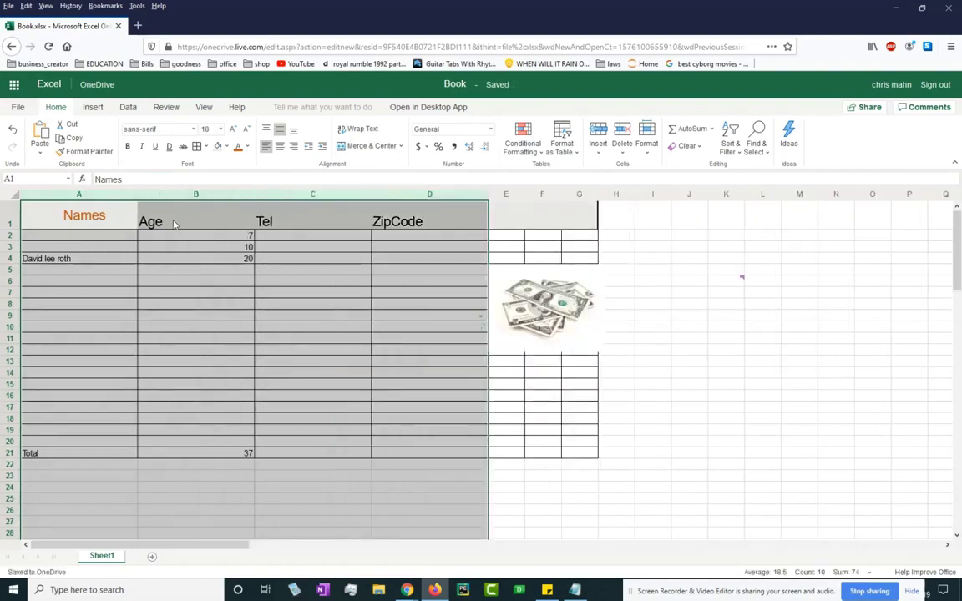
left_click(303, 236)
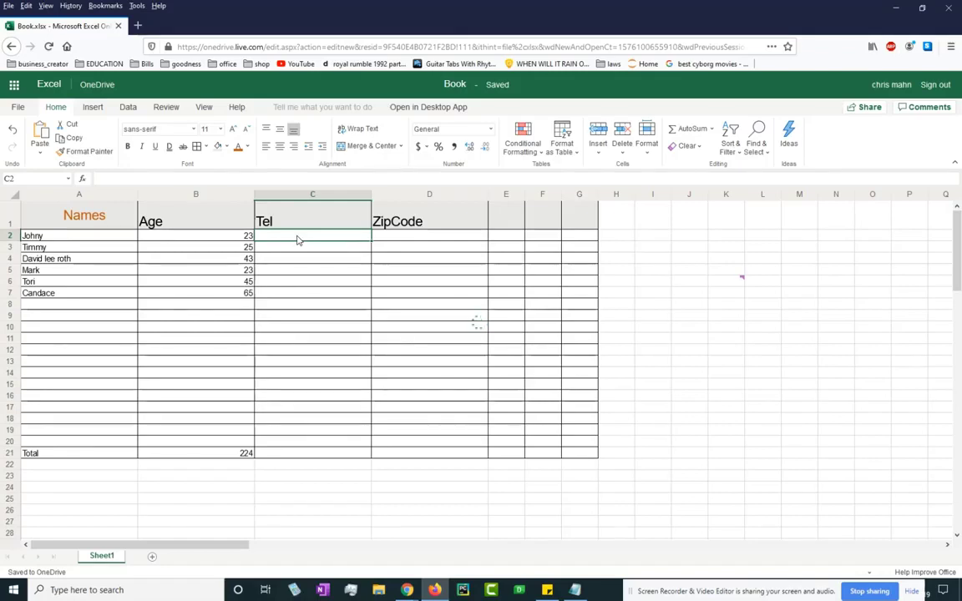
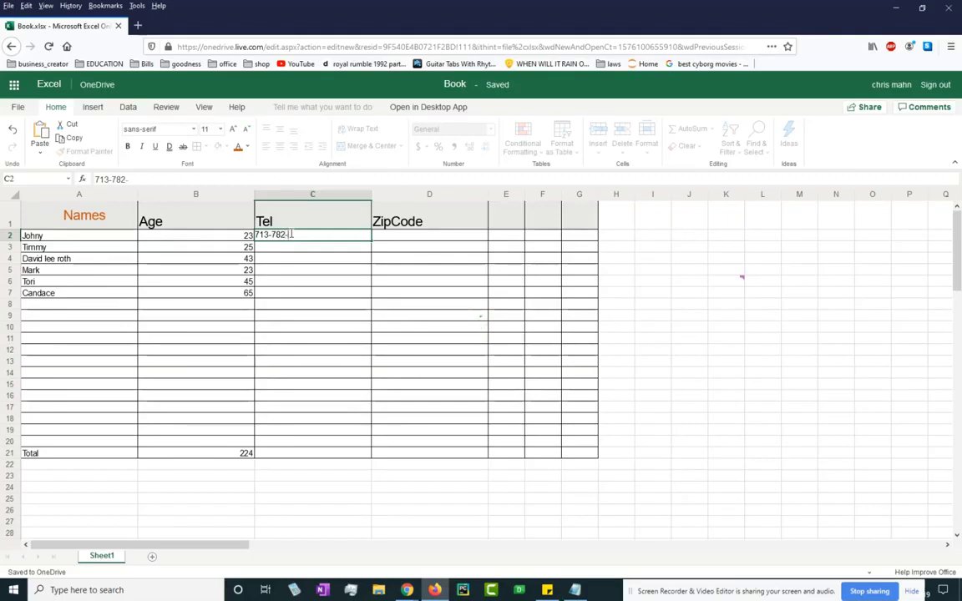
key("ctrl+Return")
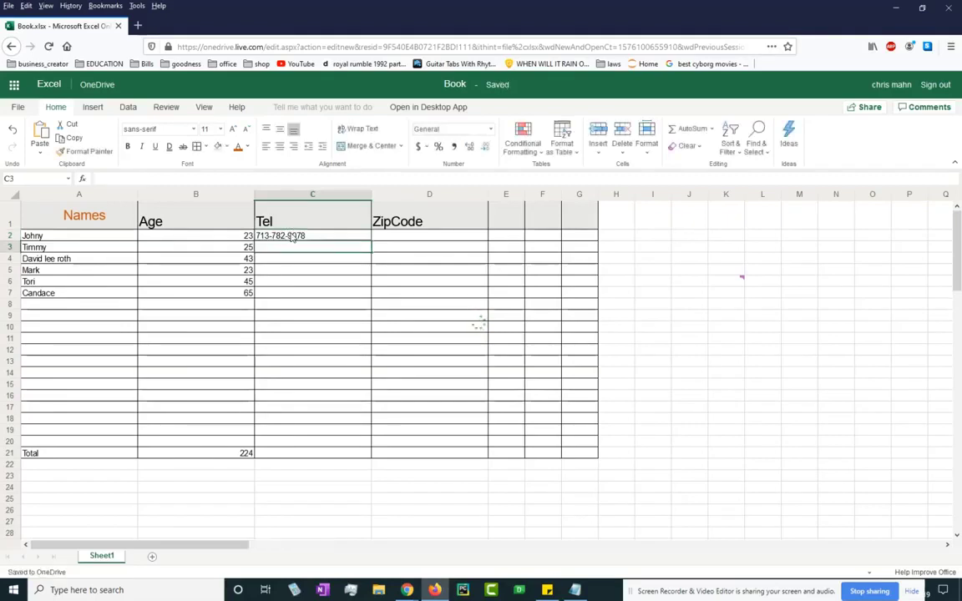
left_click(311, 271)
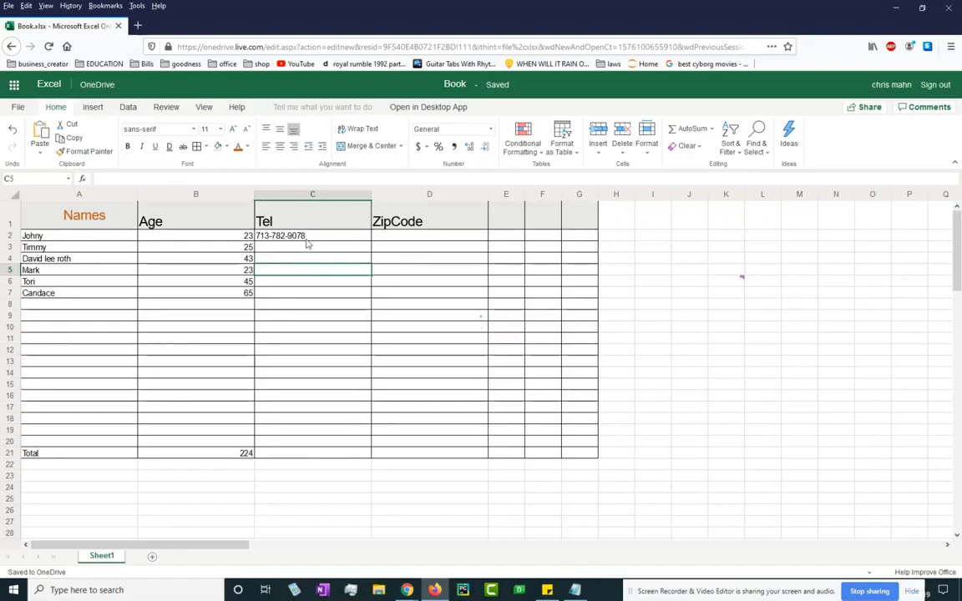
left_click(306, 237)
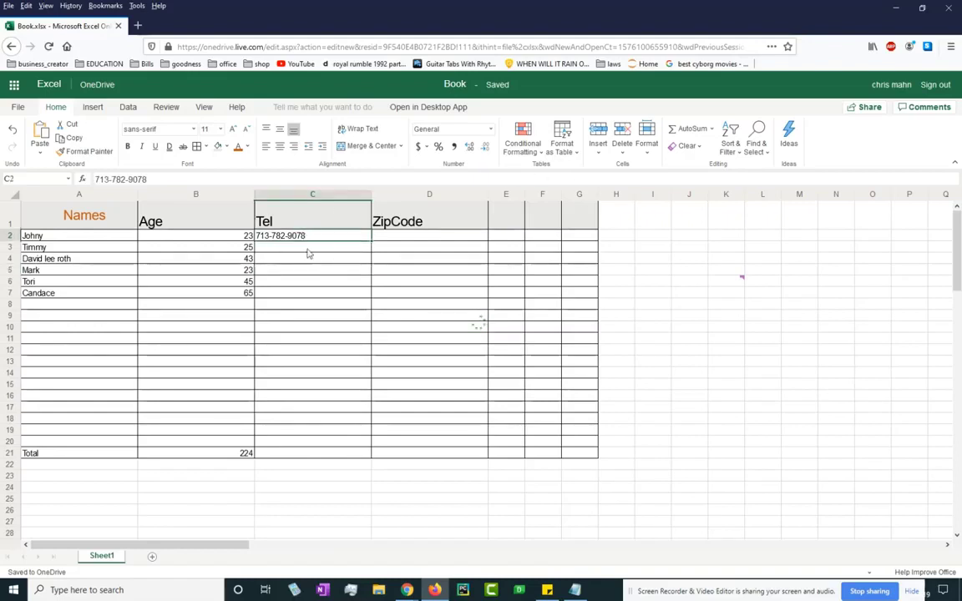
key("Delete")
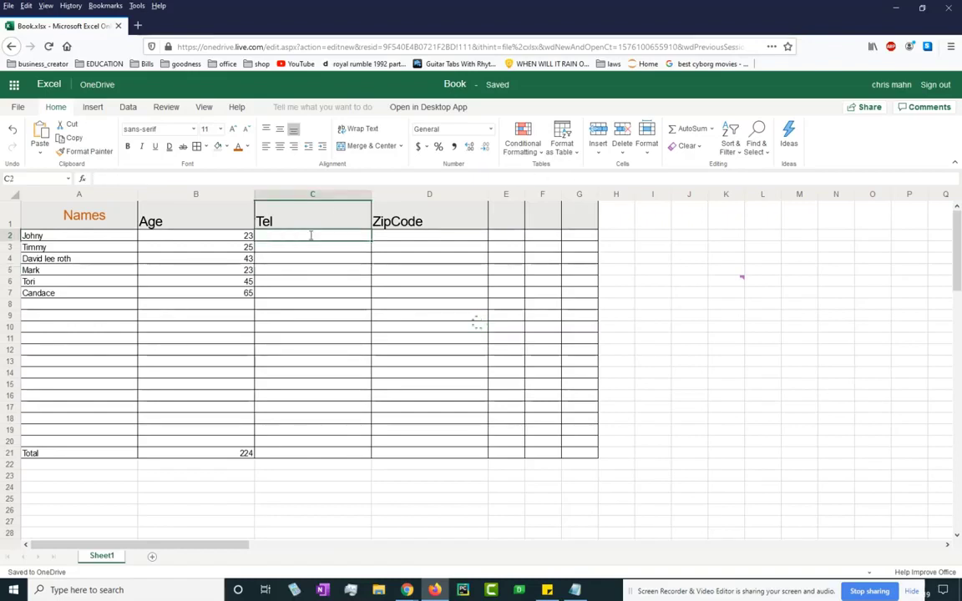
key("Return")
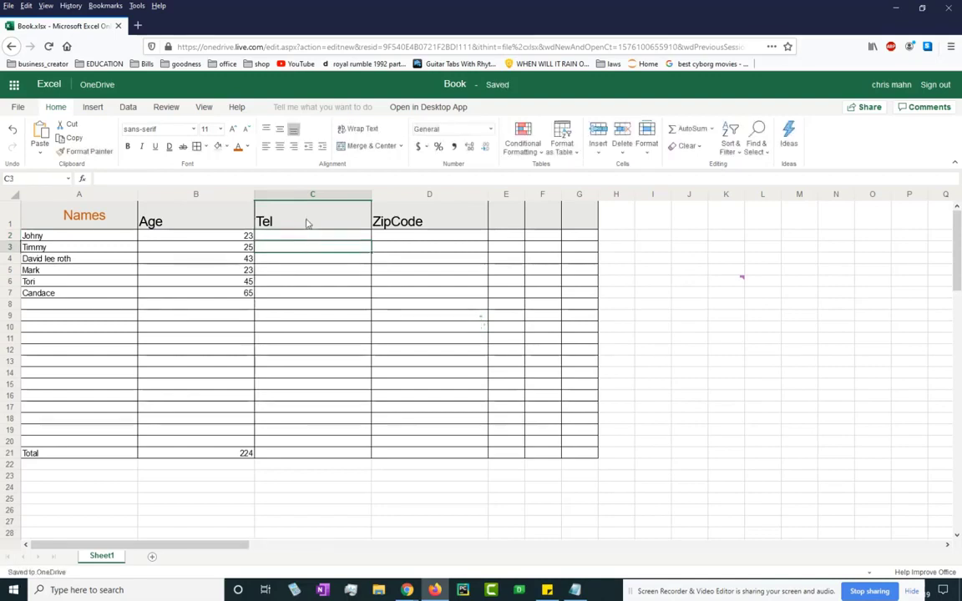
left_click(317, 219)
left_click(315, 240)
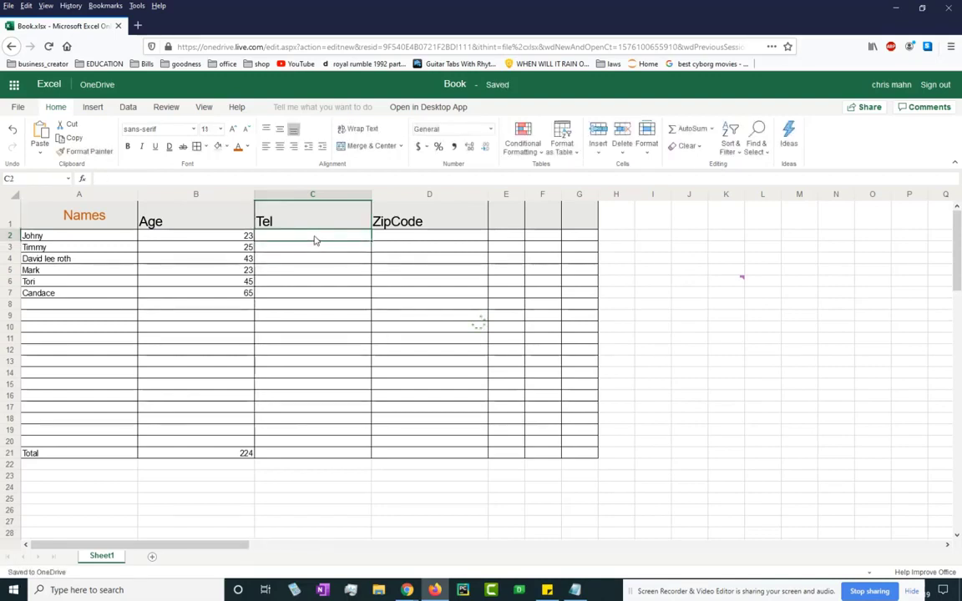
left_click_drag(315, 240, 313, 276)
left_click_drag(317, 405, 322, 443)
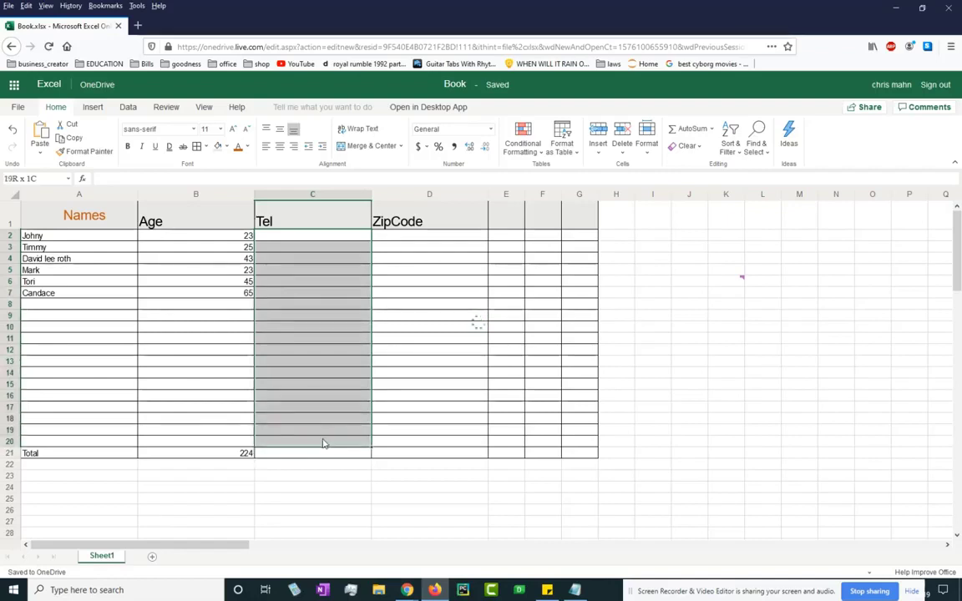
Format C2:C20 with the Special category's Phone Number type.
right_click(303, 244)
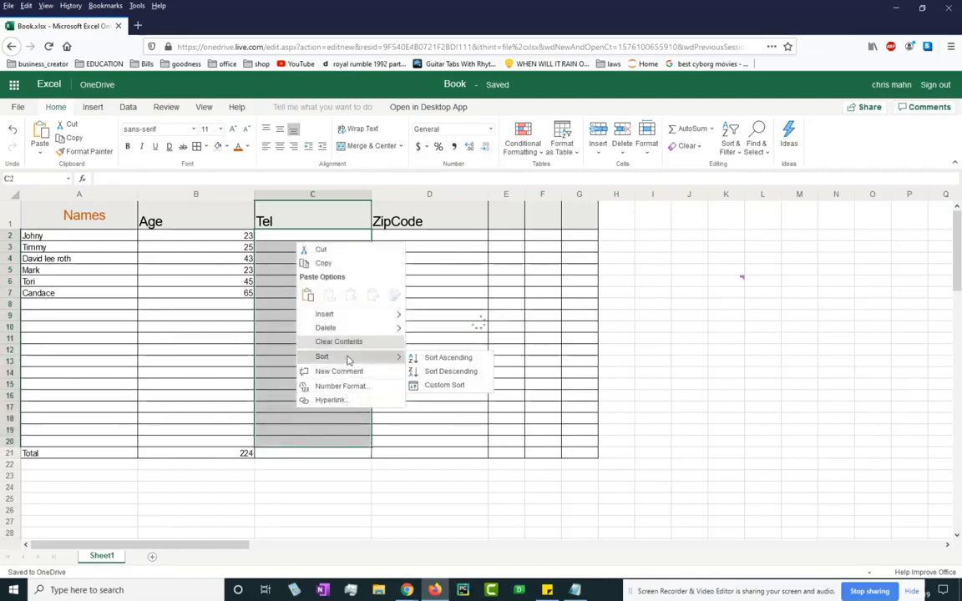
left_click(334, 386)
left_click(417, 303)
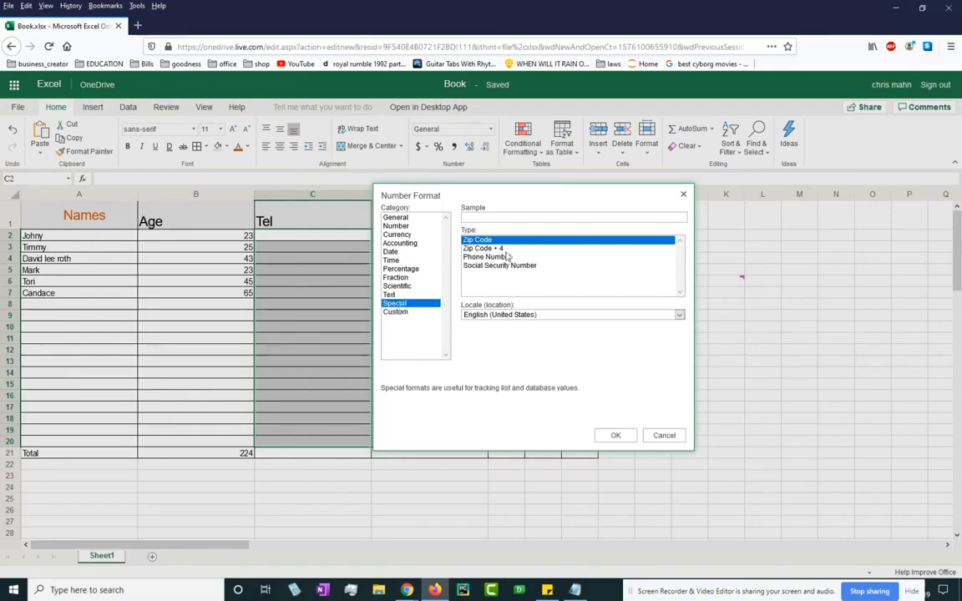
left_click(498, 259)
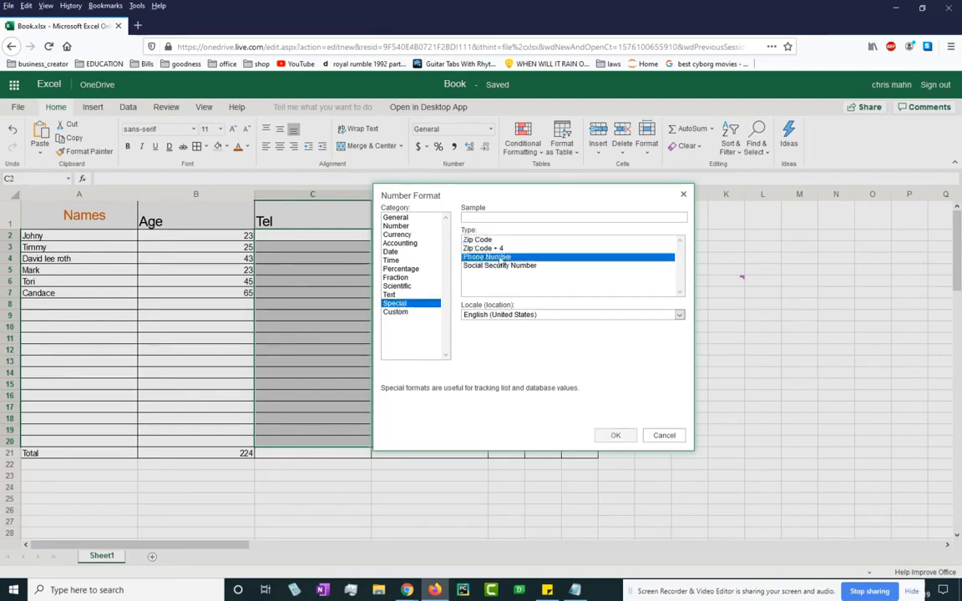
left_click(613, 435)
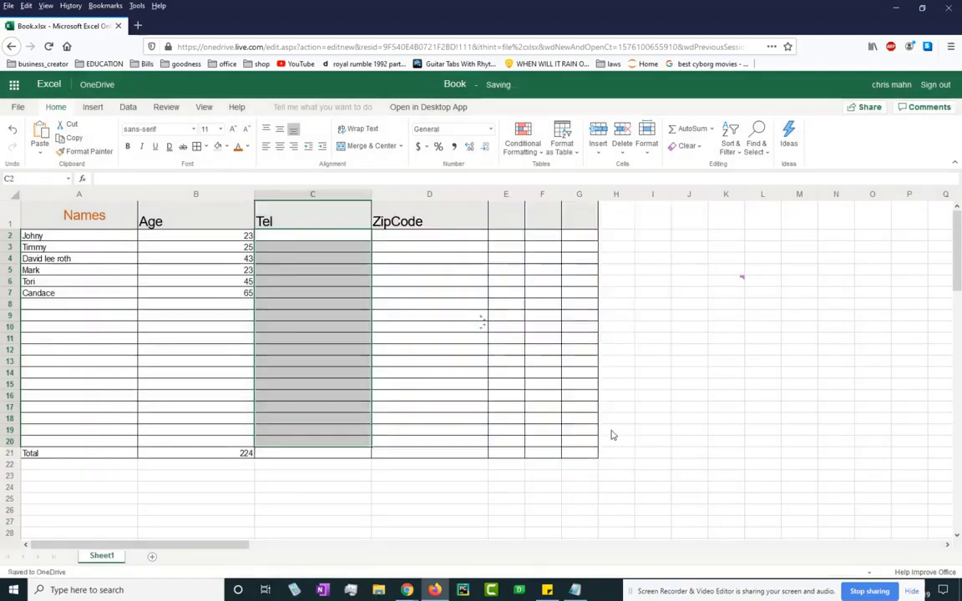
left_click(314, 260)
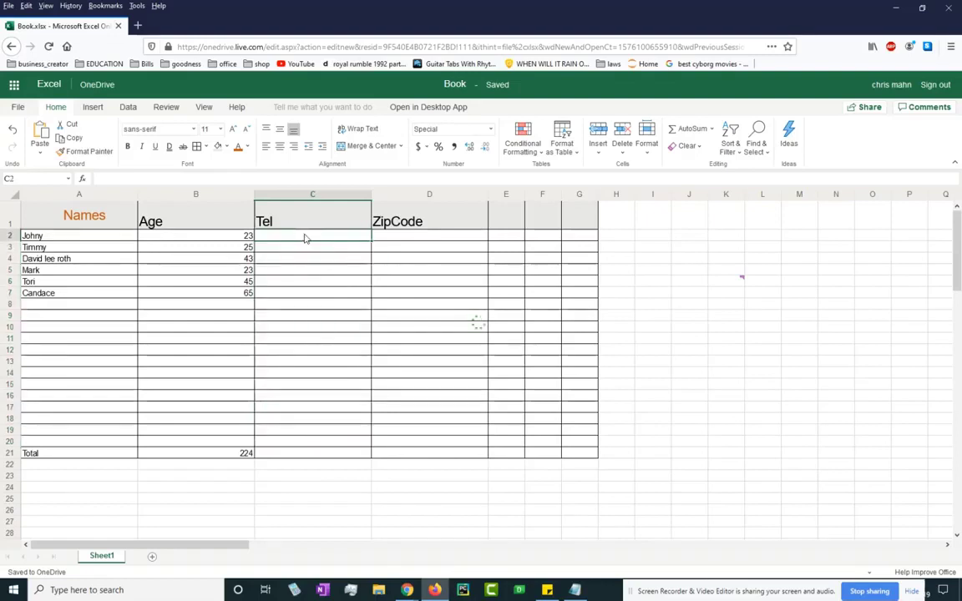
Enter a sample ten-digit phone number in C2 and another in C3, each shown as (xxx) xxx-xxxx.
left_click(305, 239)
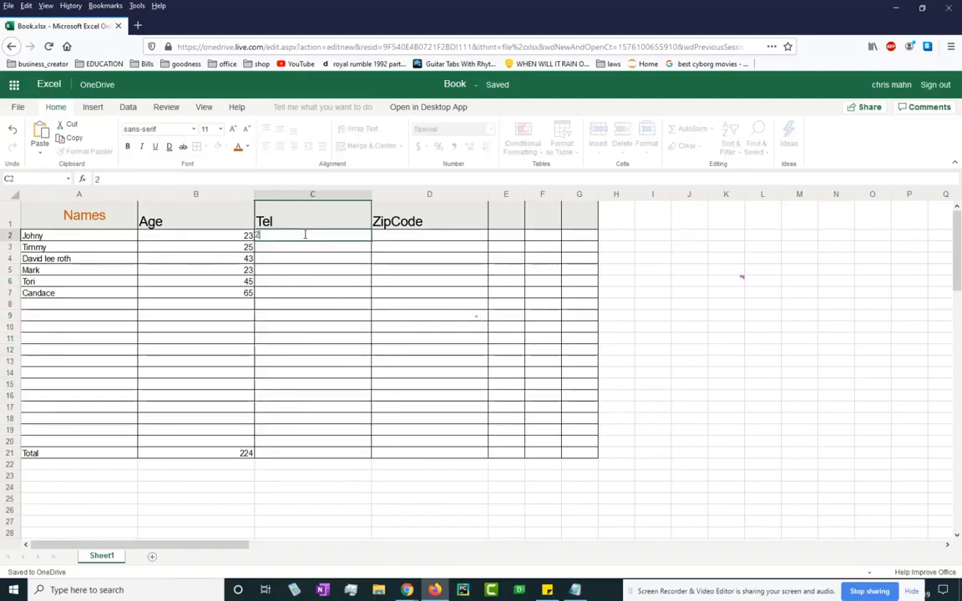
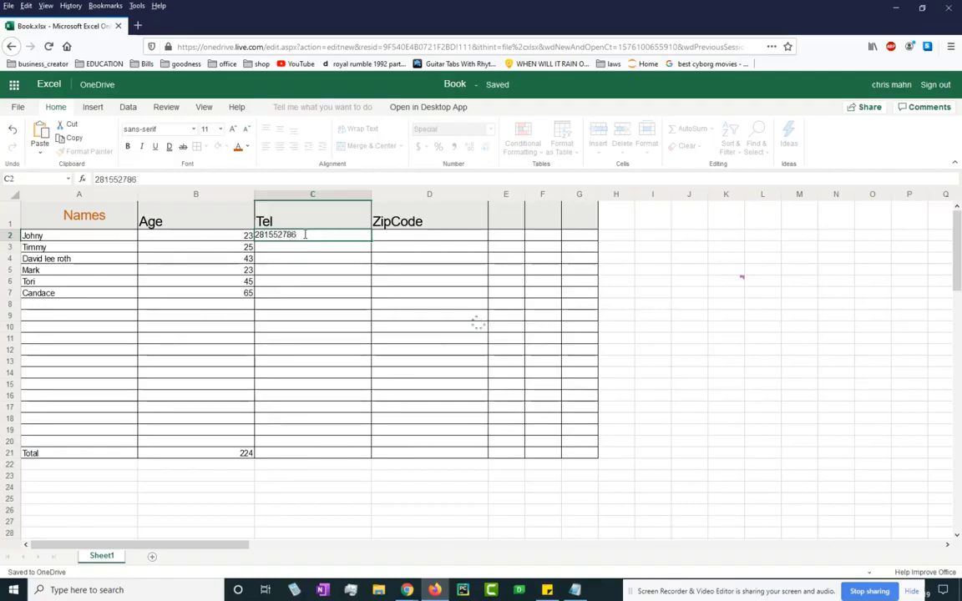
key("Return")
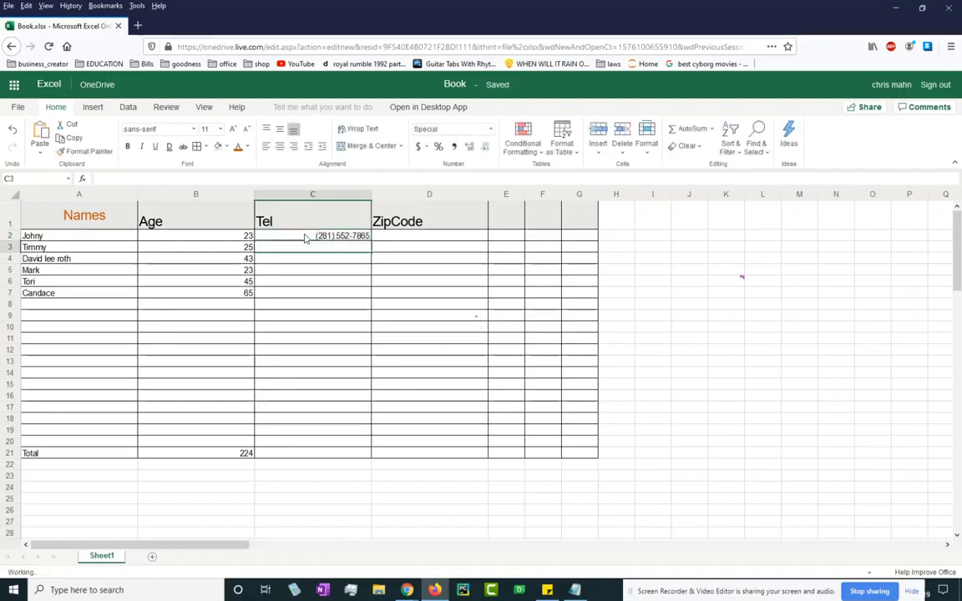
left_click(332, 237)
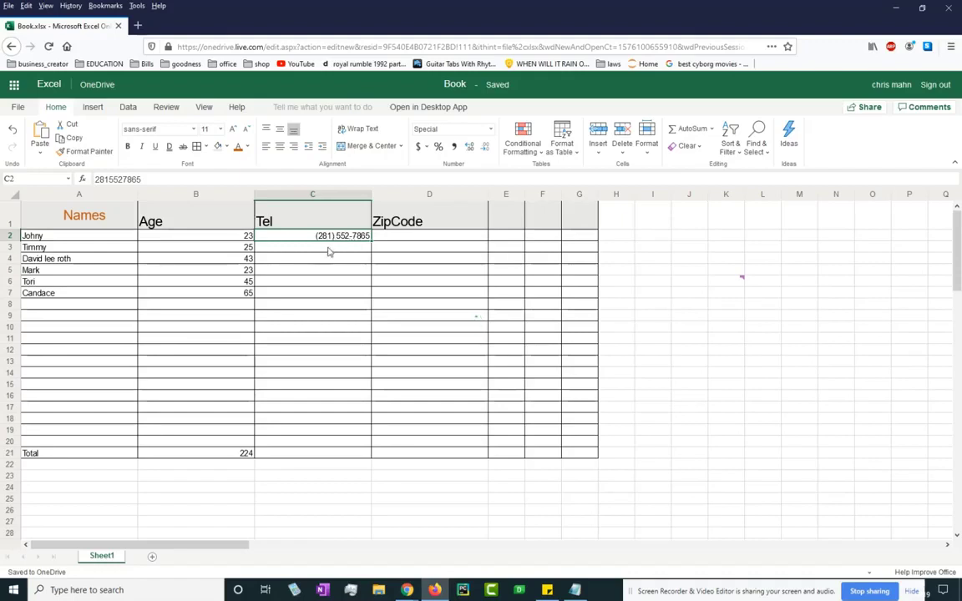
left_click(328, 249)
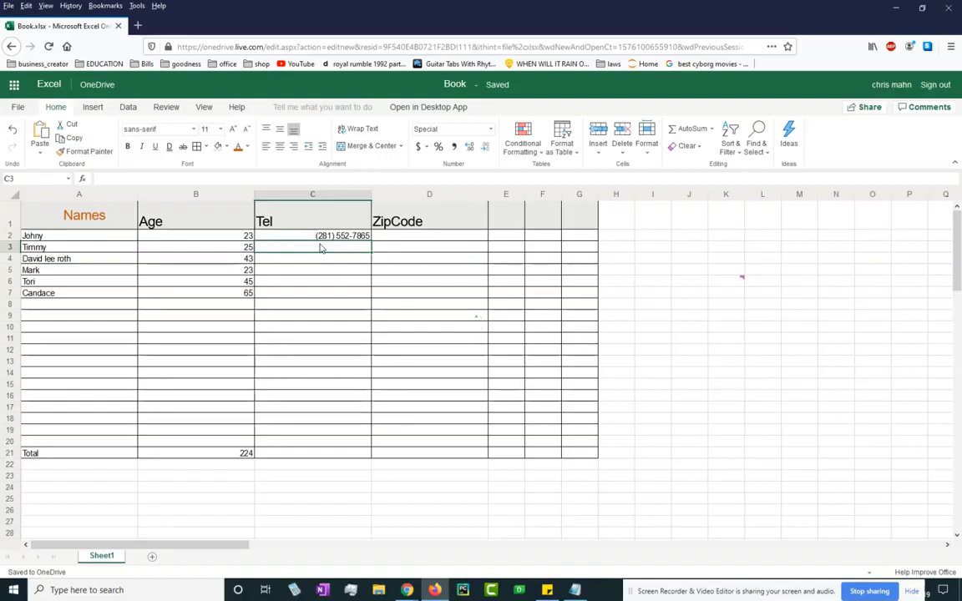
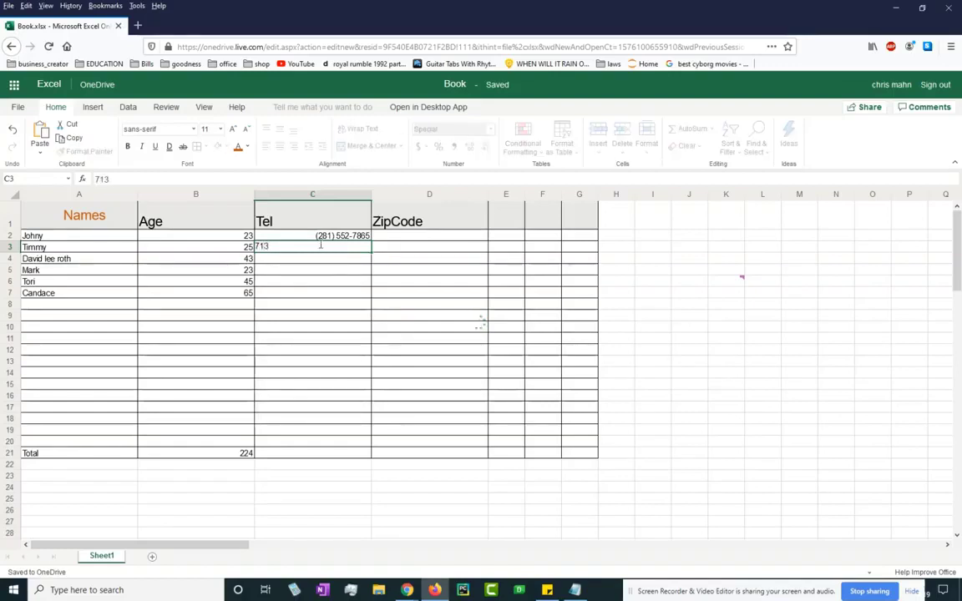
key("Return")
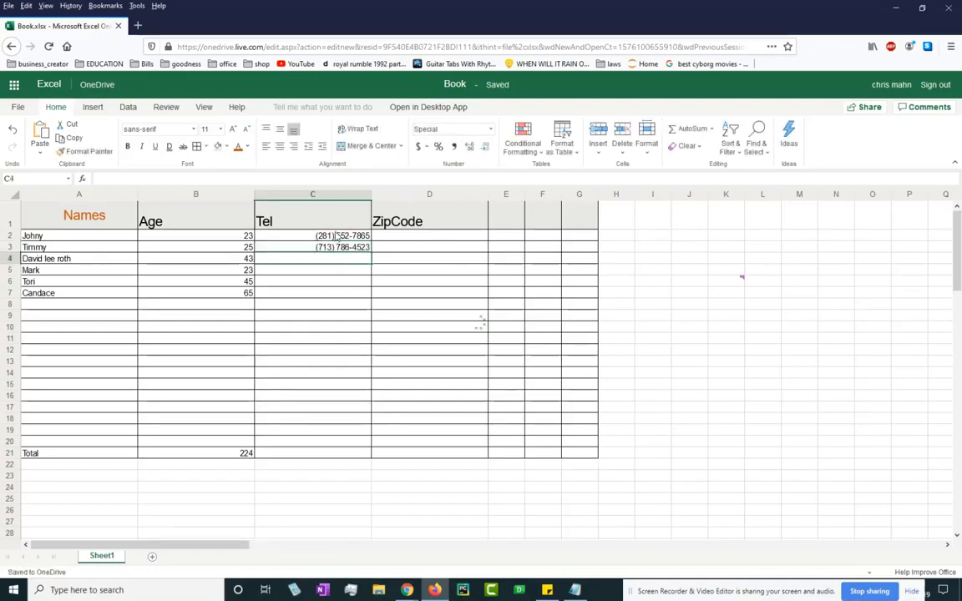
left_click(529, 221)
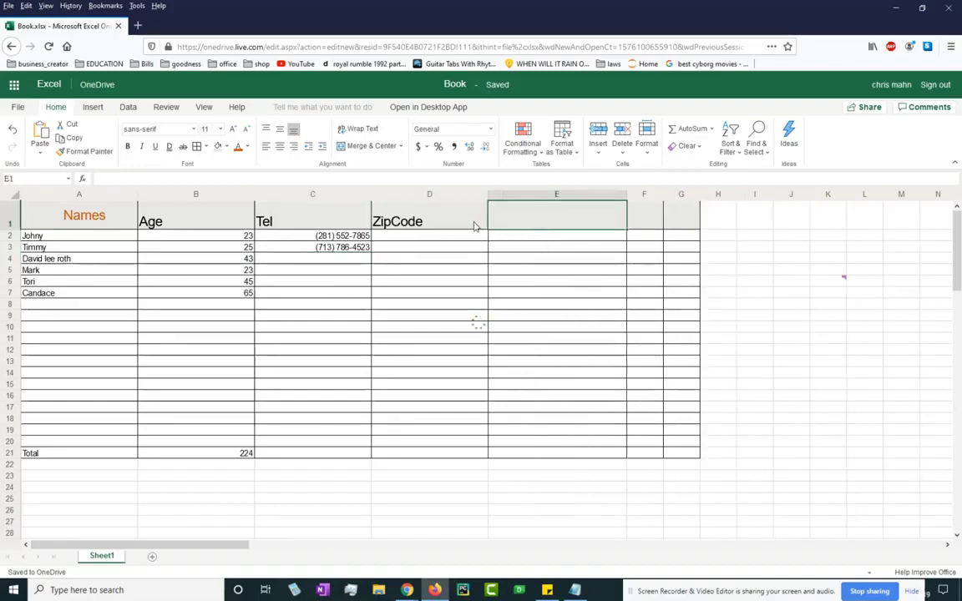
Type the 'Social Security' heading in E1 and format E2:E20 as Special > Social Security Number.
type("S")
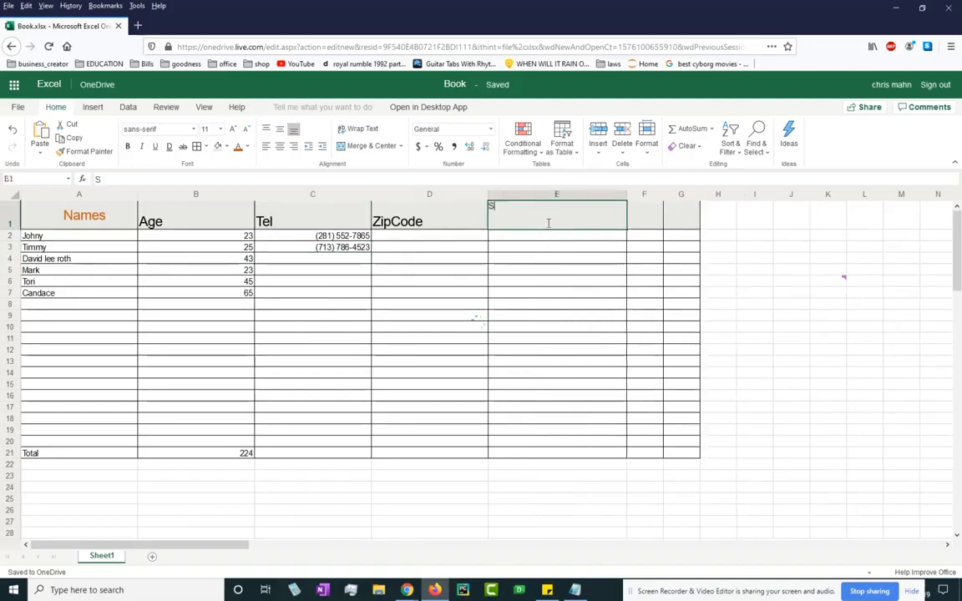
type("ocial ")
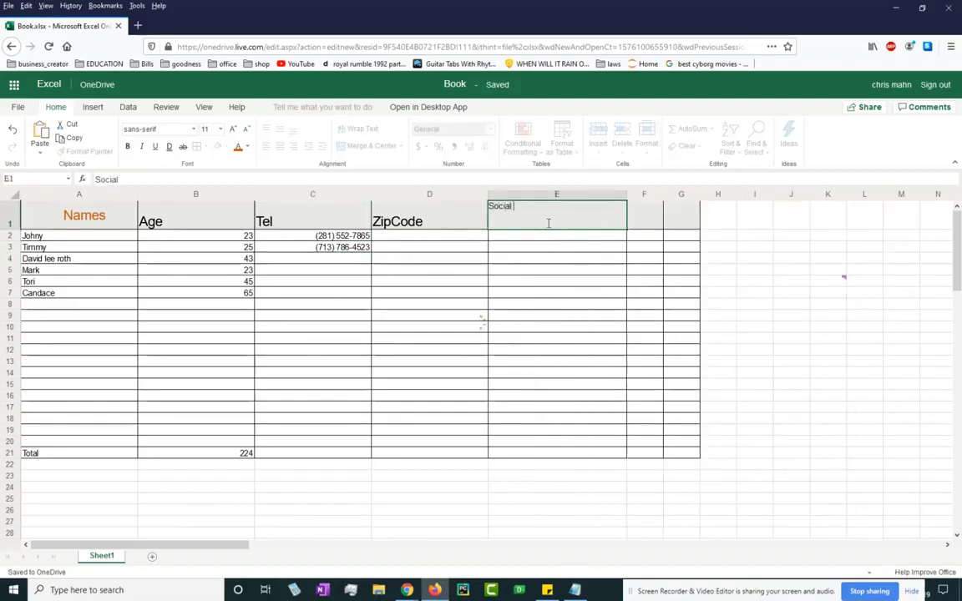
type("Security")
key("Return")
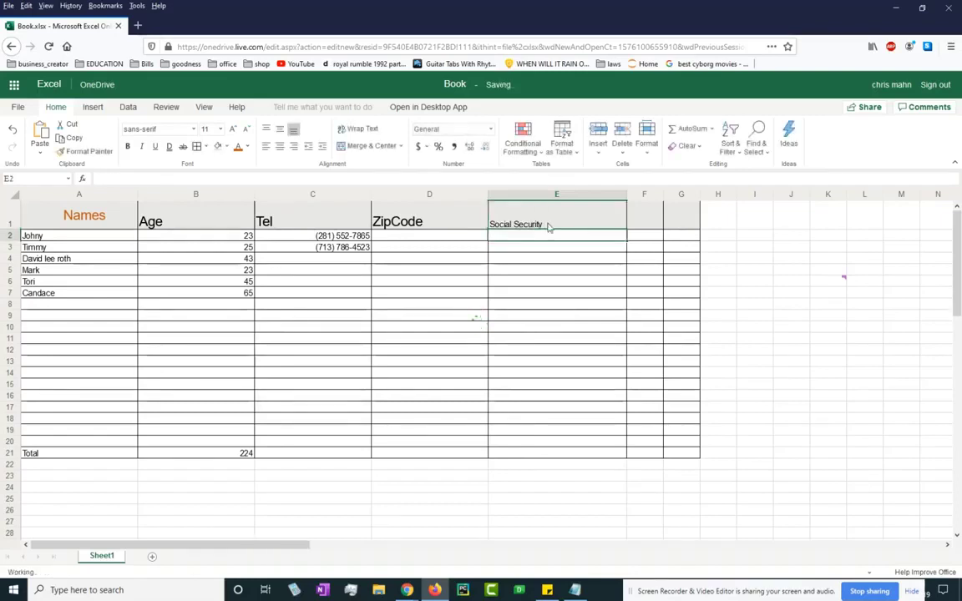
left_click_drag(559, 237, 565, 447)
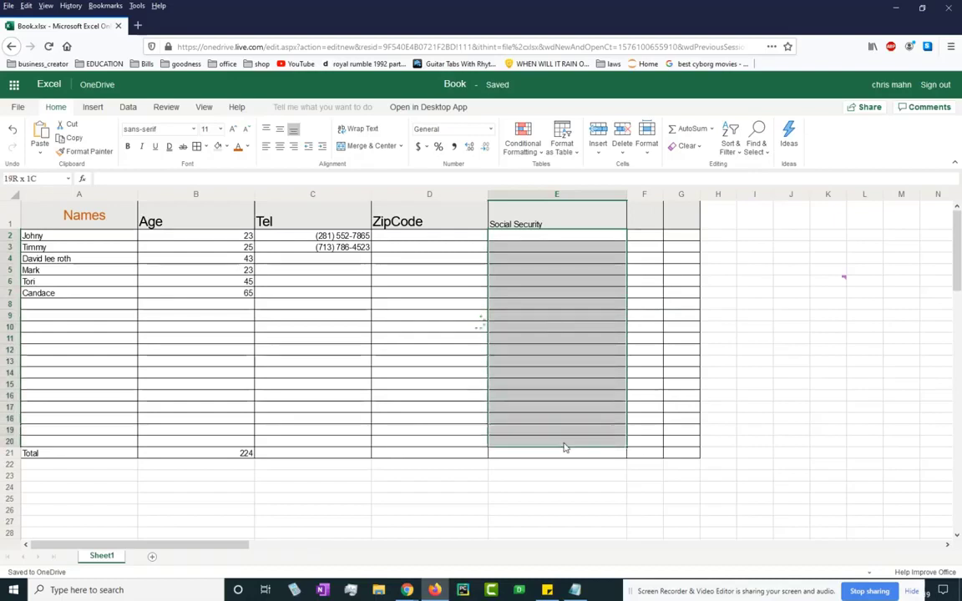
right_click(565, 334)
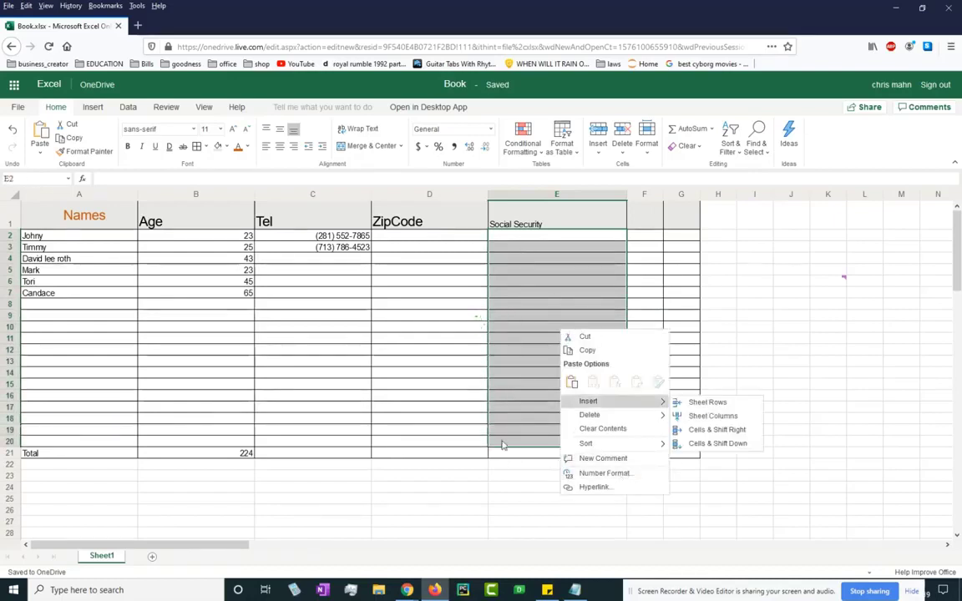
left_click(621, 480)
left_click(342, 311)
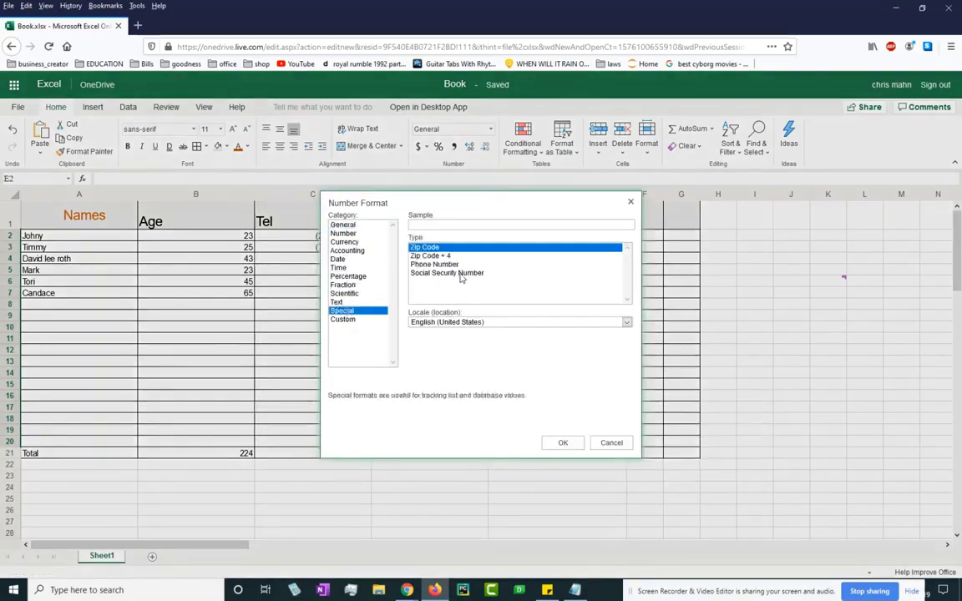
left_click(464, 274)
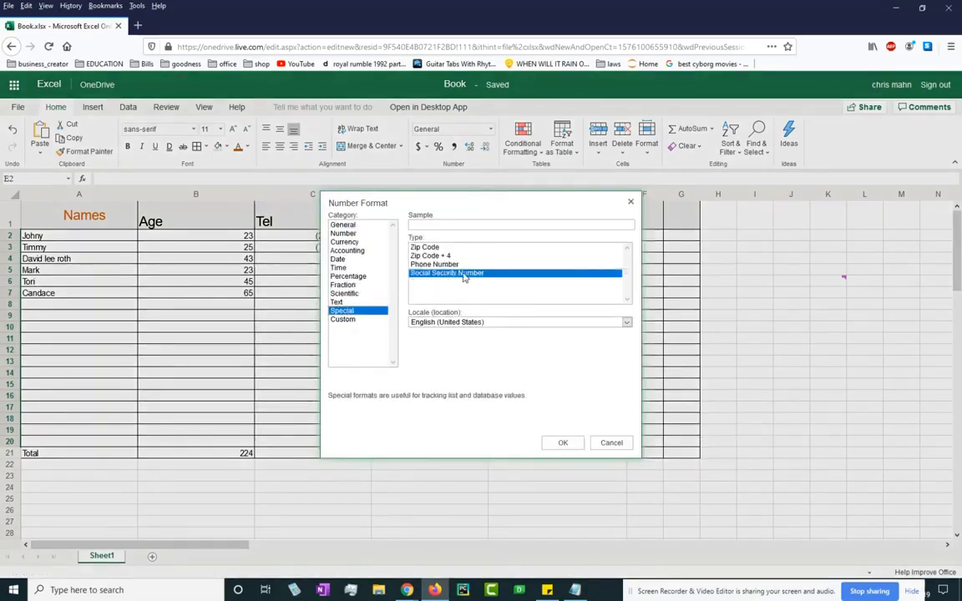
left_click(562, 443)
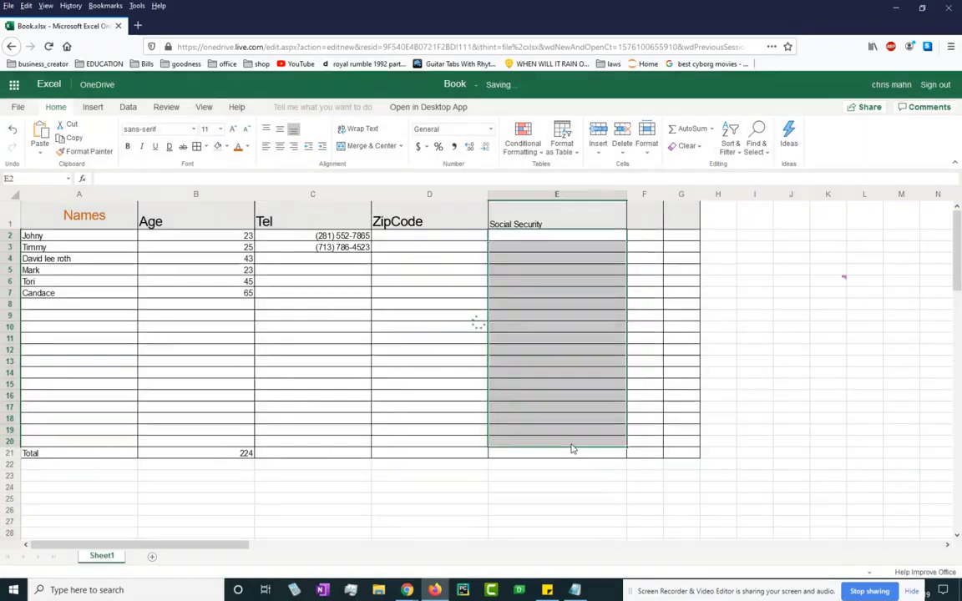
left_click(546, 241)
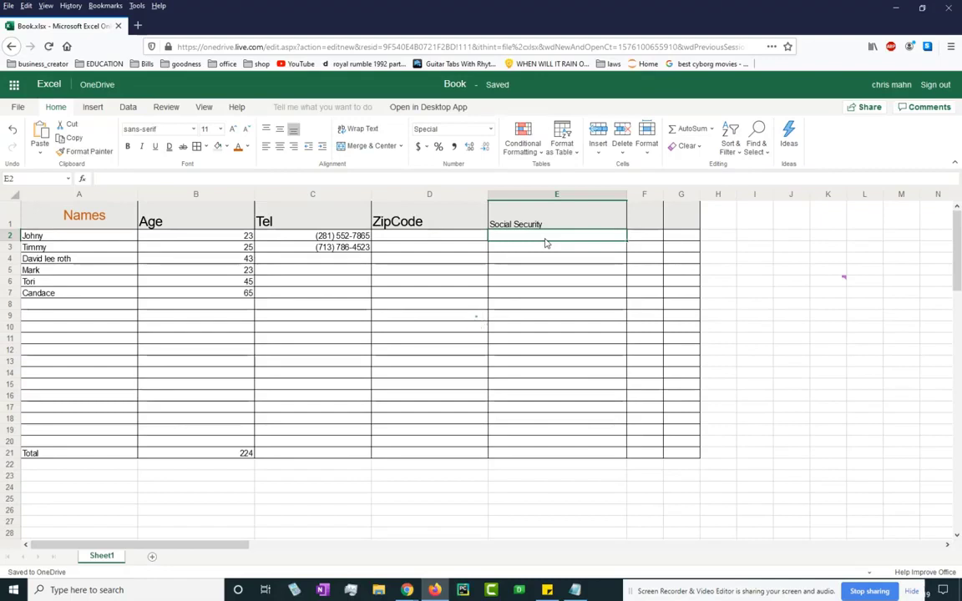
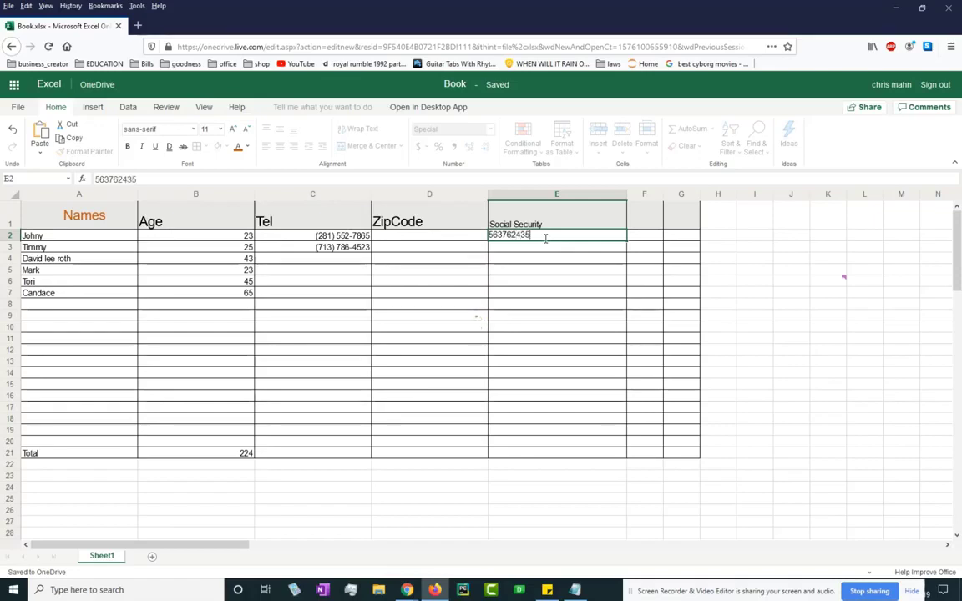
Enter a sample Social Security number in E2 and check its stored value.
key("Return")
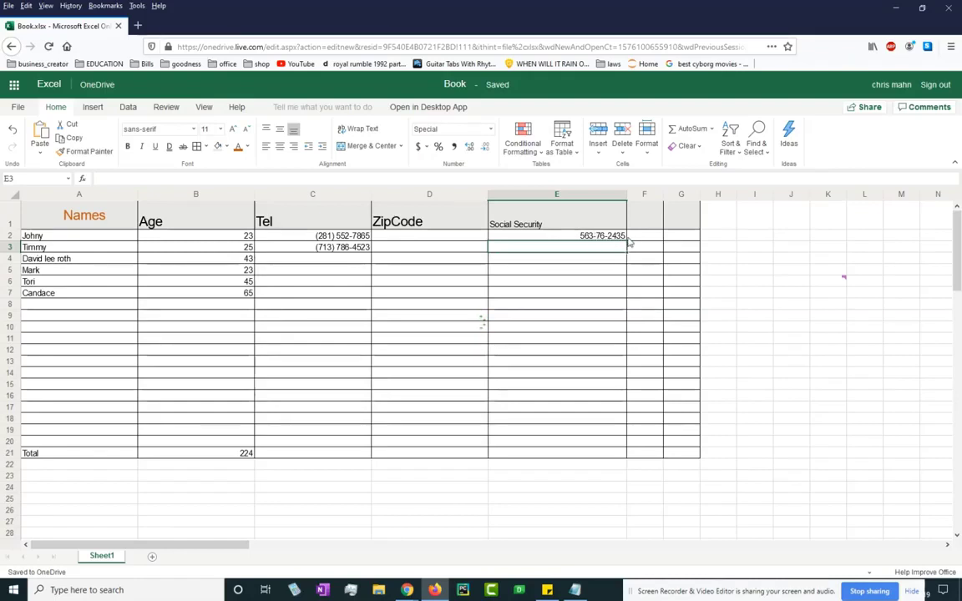
left_click(582, 236)
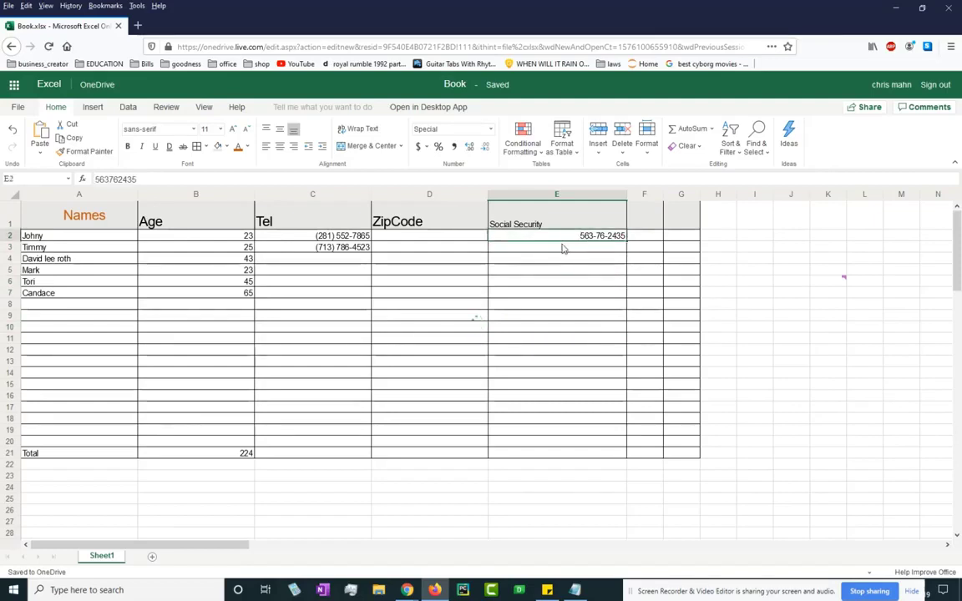
Compare the stored values behind the formatted phone number in C3 and Social Security number in E2.
left_click(294, 243)
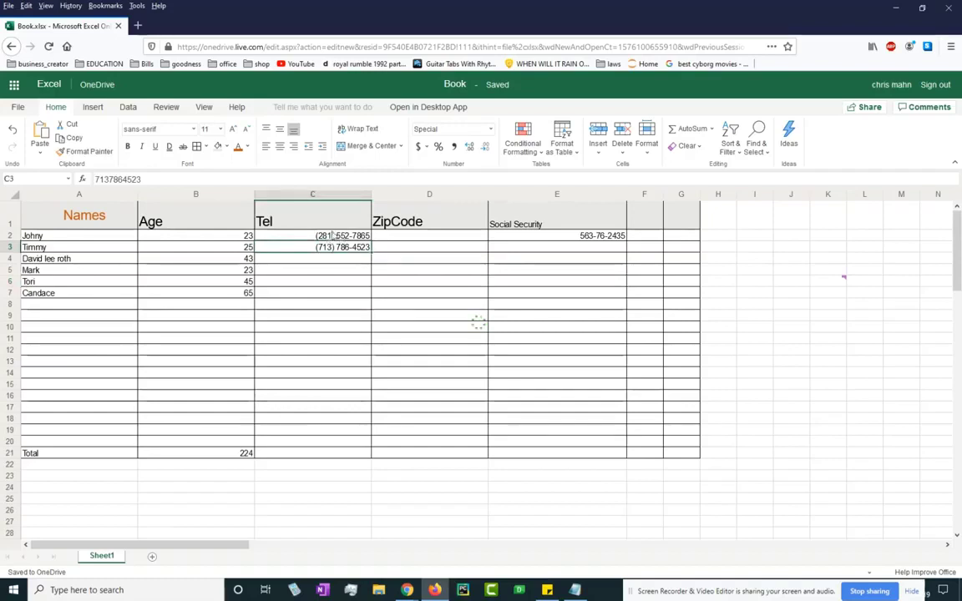
left_click(566, 238)
left_click(562, 326)
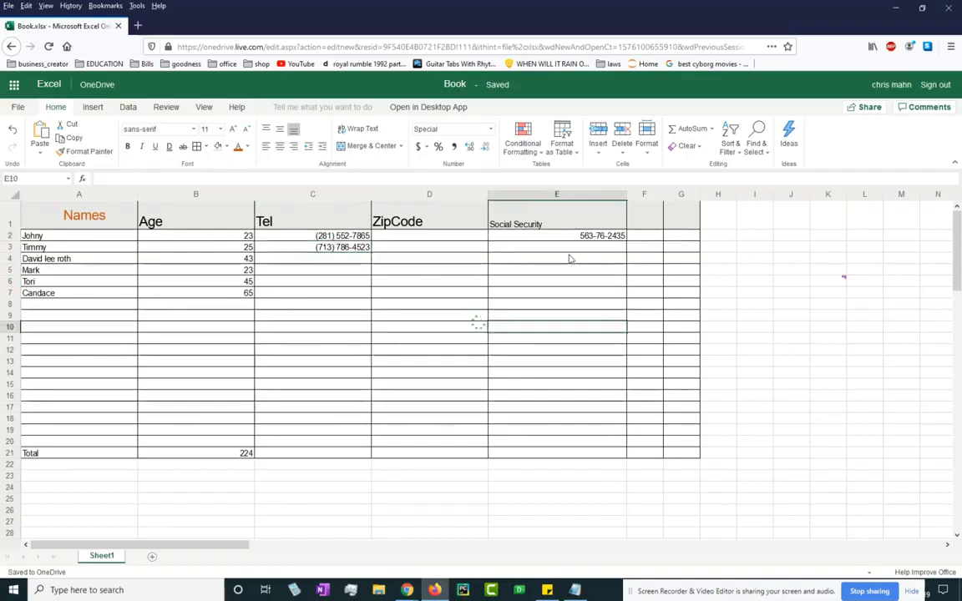
left_click(555, 261)
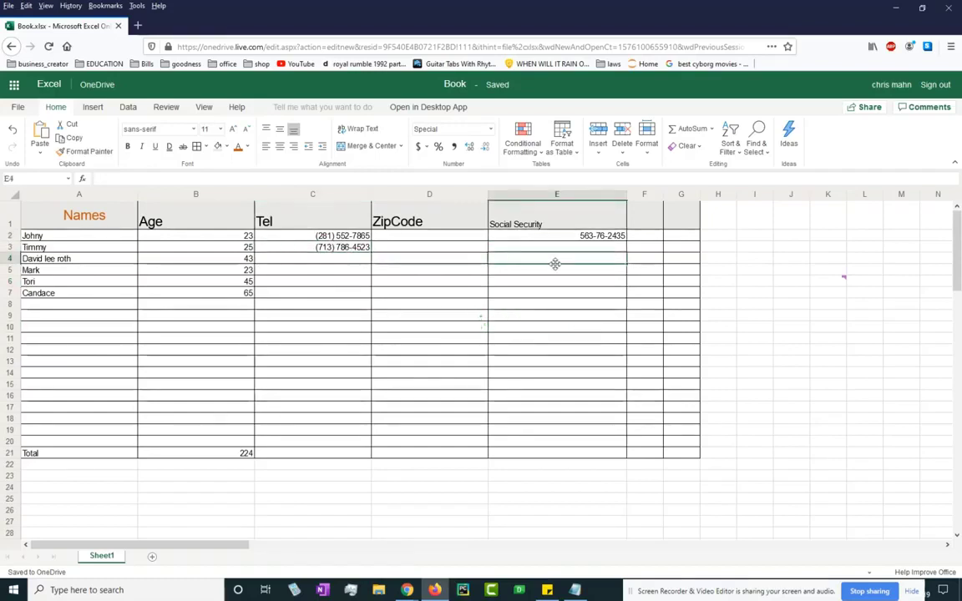
left_click(153, 342)
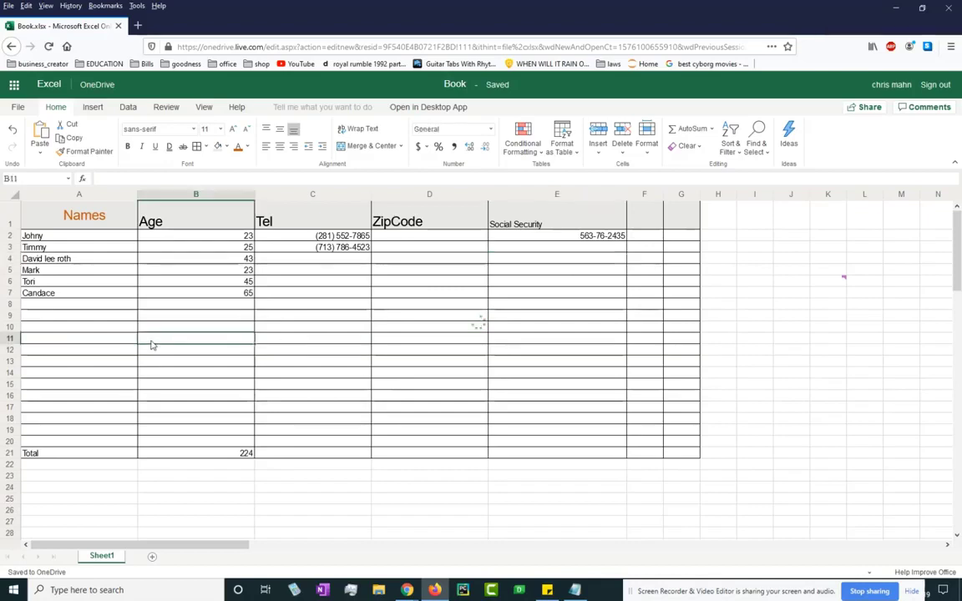